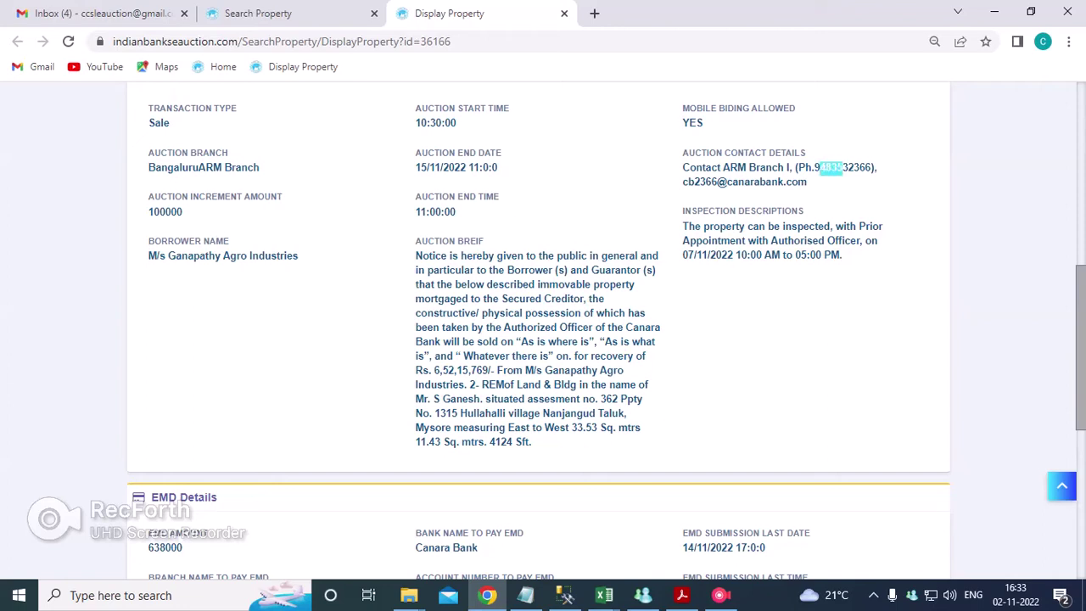
Review the property's auction contact details, boundary fields and auction end time on the Display Property page.
{"action": "left_click_drag", "start_coordinate": [807, 182], "coordinate": [688, 182]}
{"action": "left_click", "coordinate": [688, 182]}
{"action": "scroll", "coordinate": [543, 331], "scroll_direction": "up", "scroll_amount": 3}
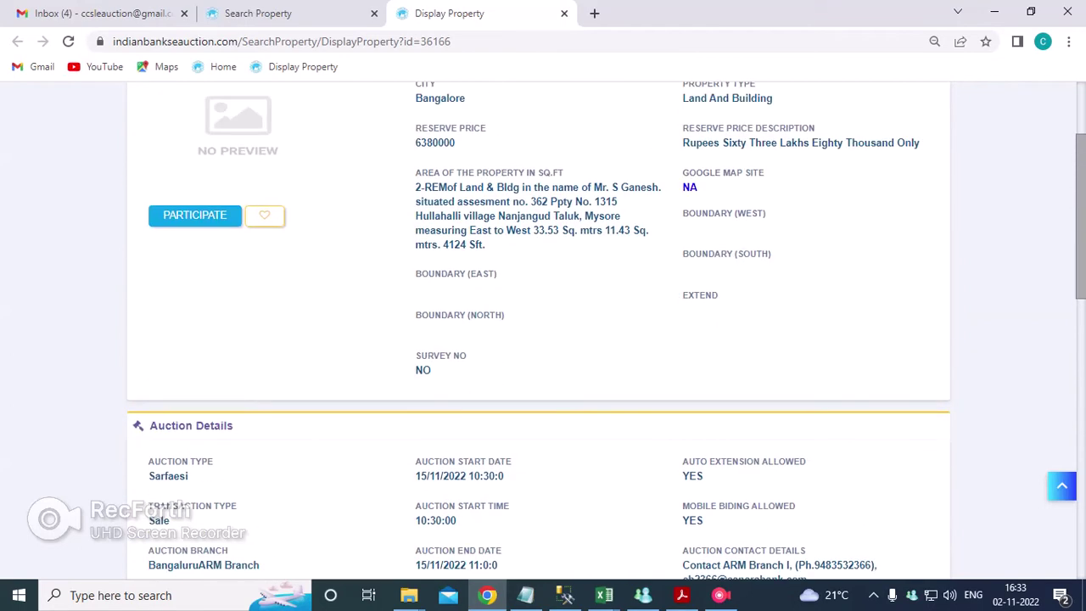
{"action": "left_click_drag", "start_coordinate": [416, 318], "coordinate": [484, 317]}
{"action": "left_click", "coordinate": [485, 318]}
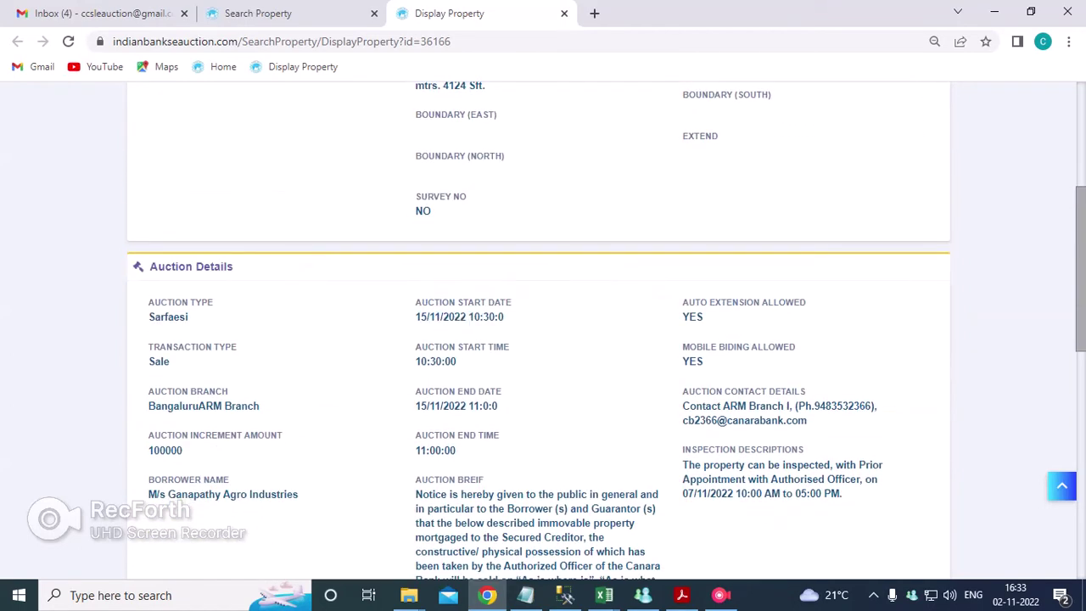
{"action": "left_click_drag", "start_coordinate": [416, 451], "coordinate": [457, 451]}
{"action": "scroll", "coordinate": [543, 331], "scroll_direction": "down", "scroll_amount": 5}
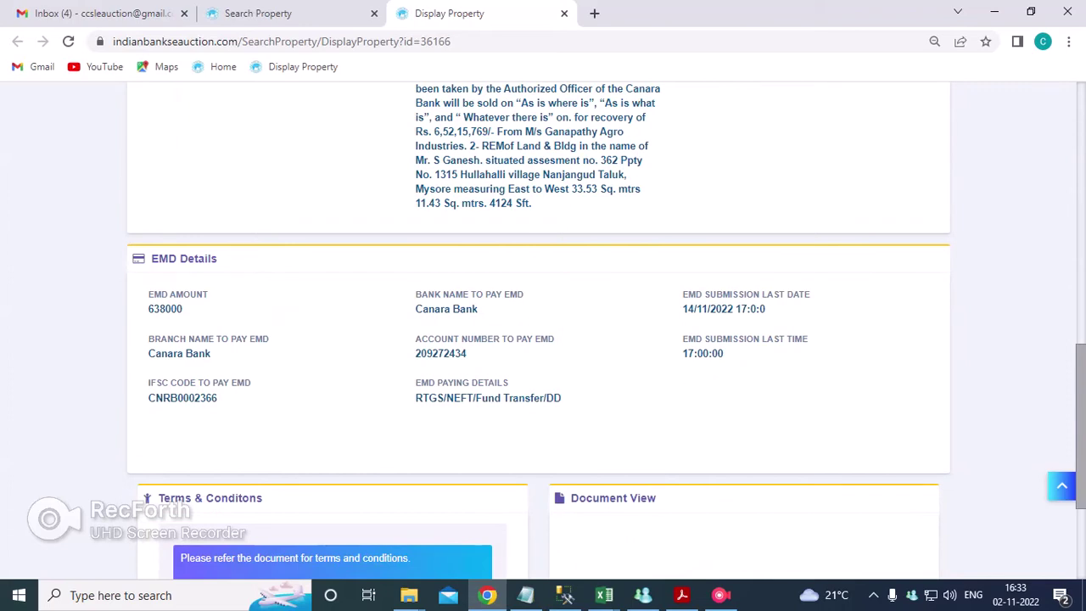
Examine the EMD amount and payment branch, and compare the EMD amount with the property's reserve price.
{"action": "left_click_drag", "start_coordinate": [160, 308], "coordinate": [176, 309]}
{"action": "left_click_drag", "start_coordinate": [211, 353], "coordinate": [148, 353]}
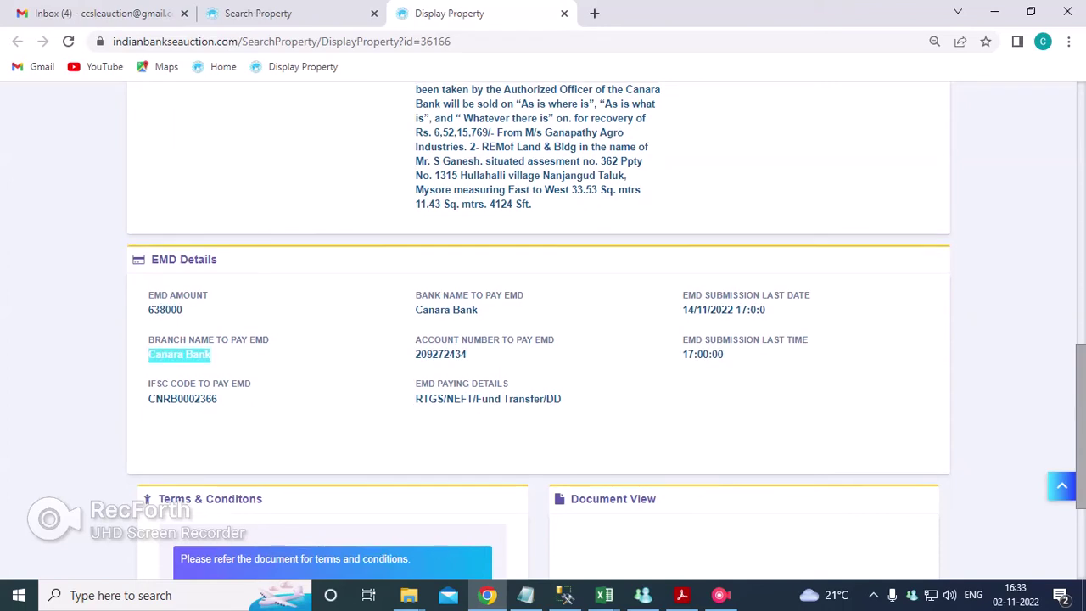
{"action": "left_click", "coordinate": [272, 365]}
{"action": "scroll", "coordinate": [538, 331], "scroll_direction": "up", "scroll_amount": 6}
{"action": "scroll", "coordinate": [537, 331], "scroll_direction": "down", "scroll_amount": 4}
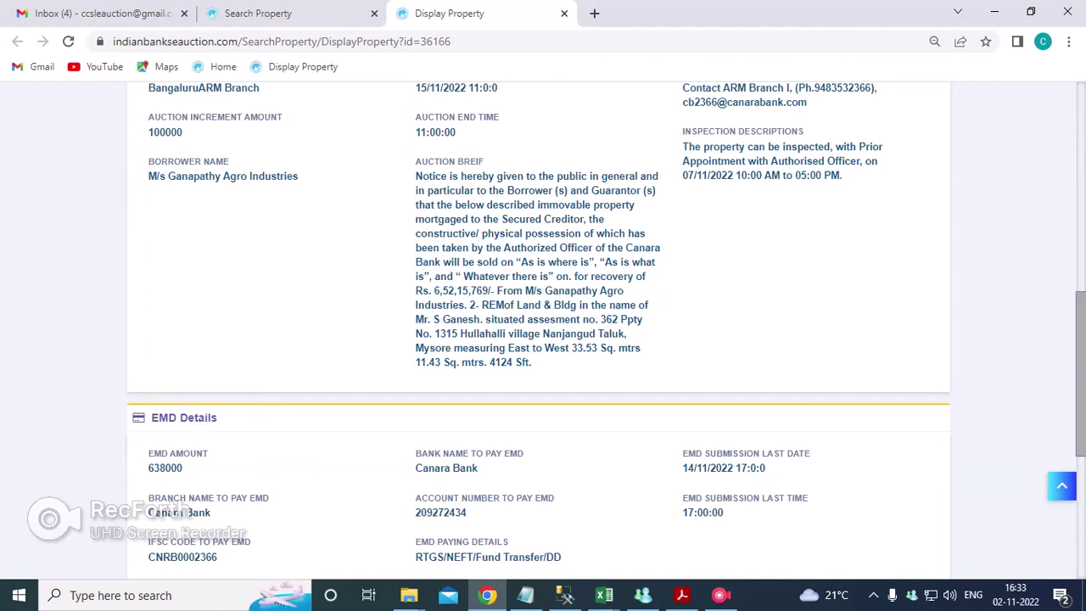
{"action": "scroll", "coordinate": [451, 302], "scroll_direction": "up", "scroll_amount": 10}
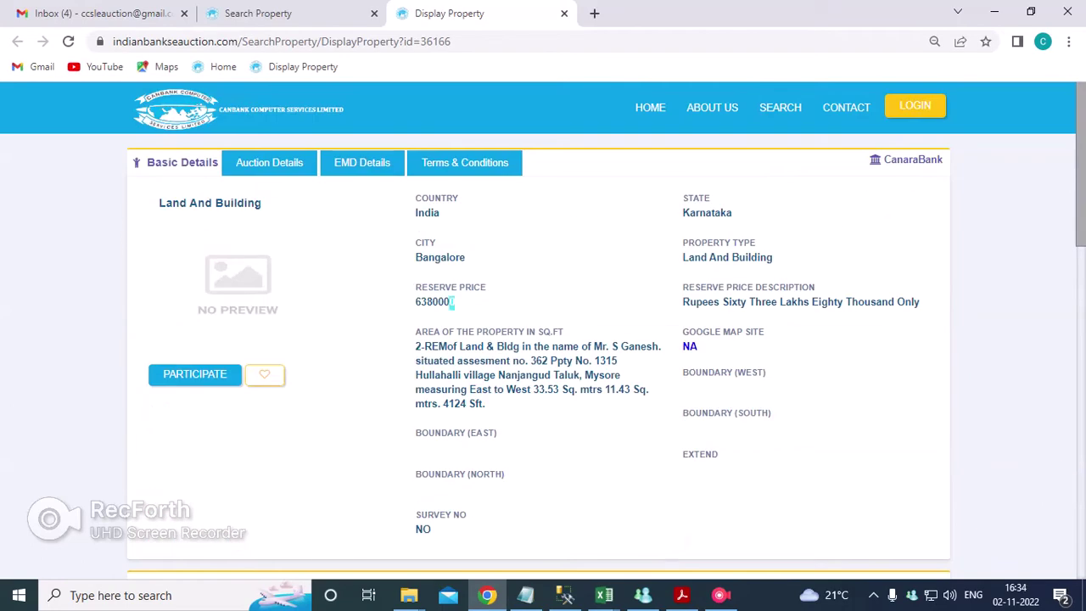
{"action": "scroll", "coordinate": [450, 302], "scroll_direction": "down", "scroll_amount": 10}
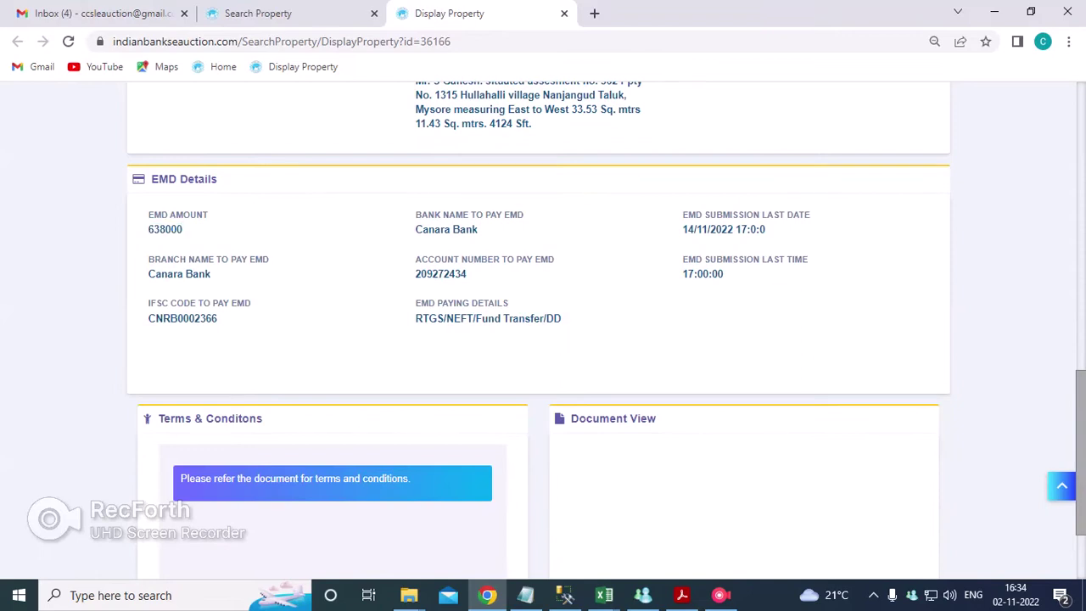
{"action": "scroll", "coordinate": [543, 339], "scroll_direction": "up", "scroll_amount": 10}
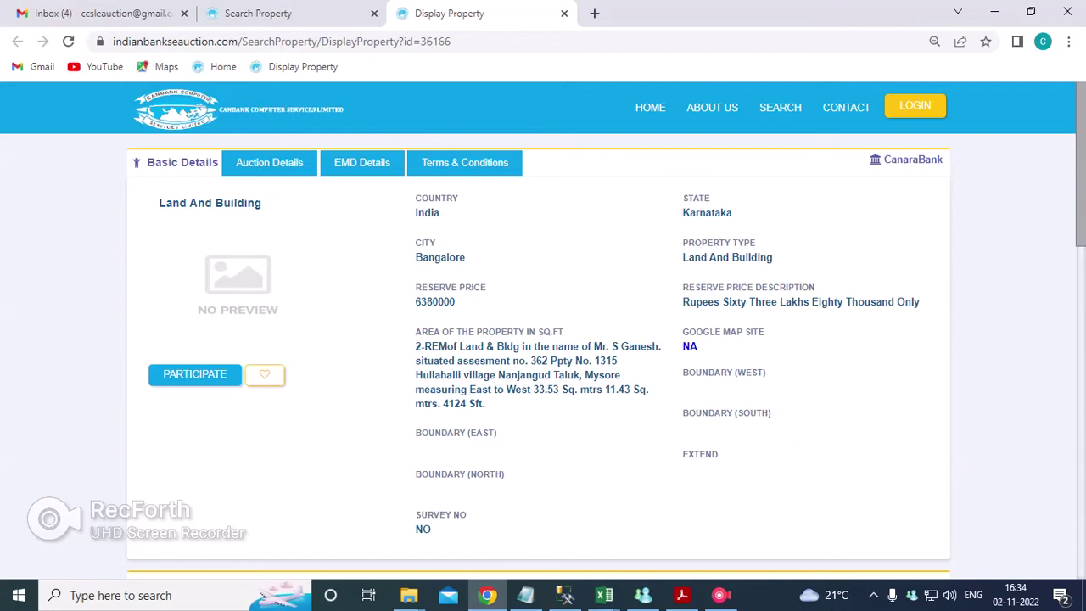
View the Gmail inbox and switch to the "user id and password" workbook in Excel.
{"action": "left_click", "coordinate": [127, 13]}
{"action": "scroll", "coordinate": [543, 360], "scroll_direction": "down", "scroll_amount": 4}
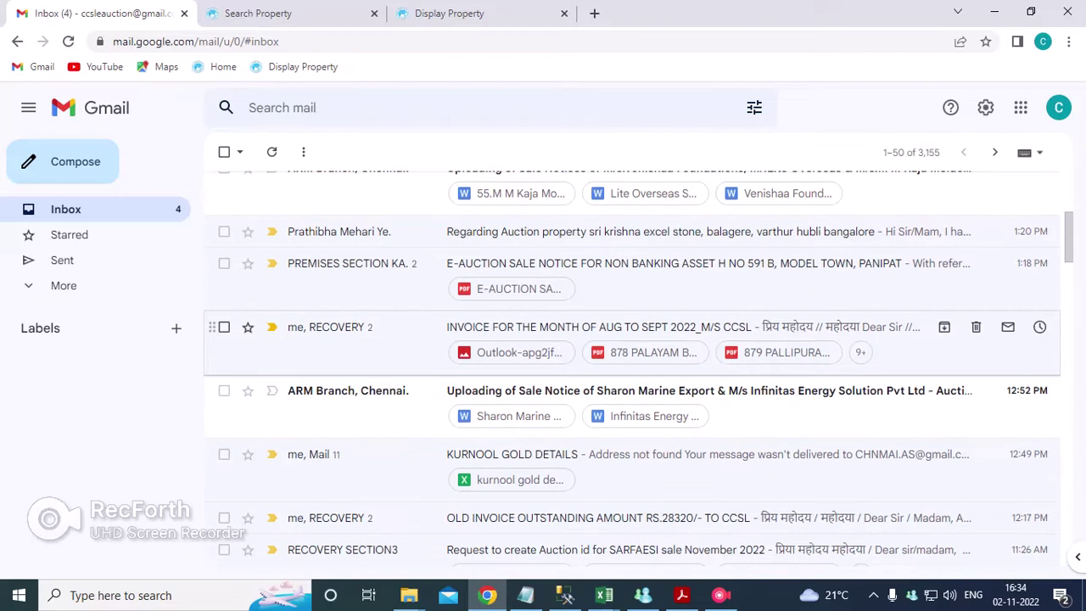
{"action": "mouse_move", "coordinate": [604, 594]}
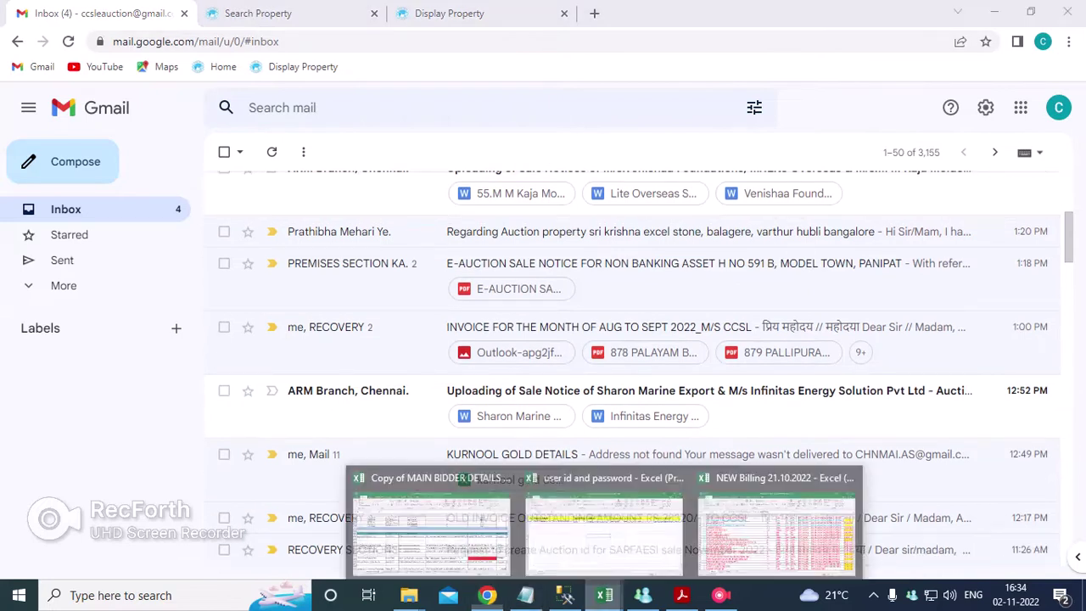
{"action": "left_click", "coordinate": [576, 509]}
{"action": "left_click", "coordinate": [191, 204]}
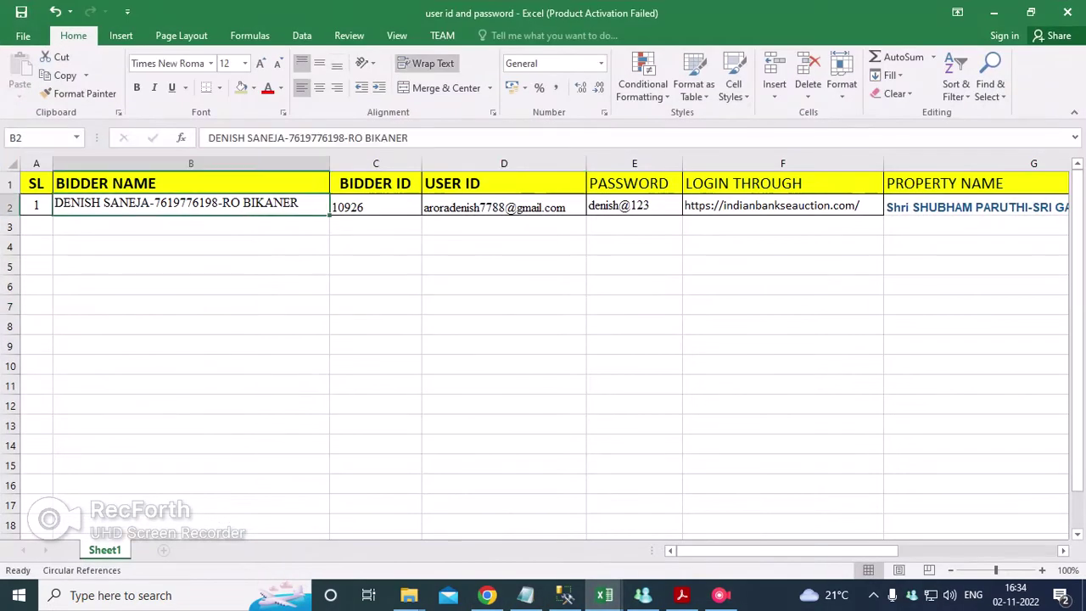
{"action": "left_click", "coordinate": [191, 226]}
{"action": "mouse_move", "coordinate": [788, 550]}
{"action": "left_mouse_down"}
{"action": "mouse_move", "coordinate": [946, 550]}
{"action": "mouse_move", "coordinate": [789, 550]}
{"action": "left_mouse_up"}
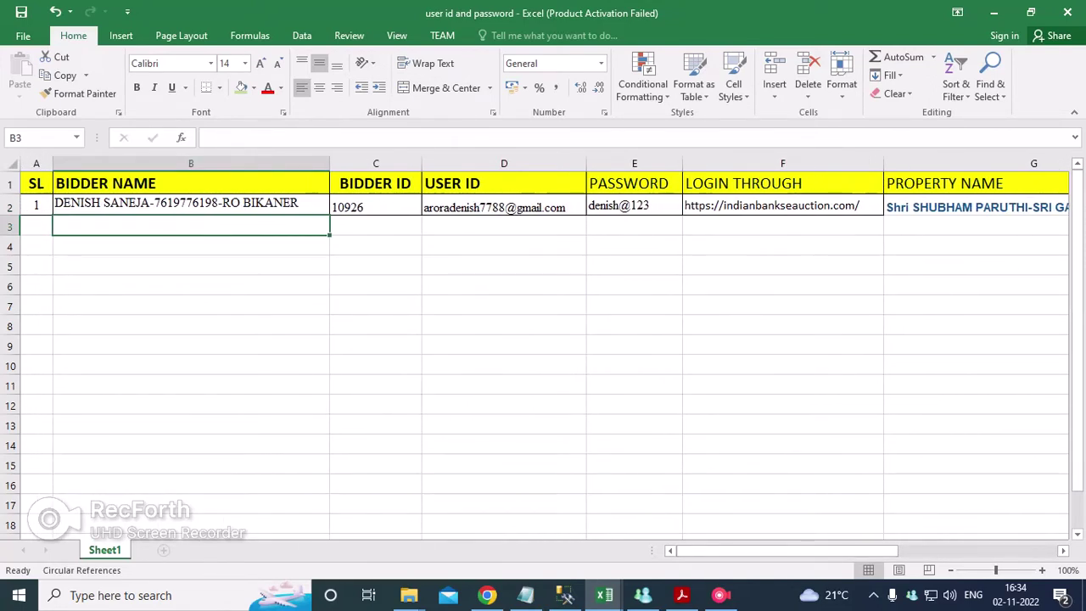
Examine the bidder's login, property name, auction date and time, reserve price, EMD and increment columns in rows 1 and 2.
{"action": "key", "text": "Up"}
{"action": "key", "text": "Up"}
{"action": "key", "text": "Right"}
{"action": "key", "text": "Right"}
{"action": "key", "text": "Right"}
{"action": "key", "text": "Right"}
{"action": "key", "text": "Right"}
{"action": "key", "text": "Right"}
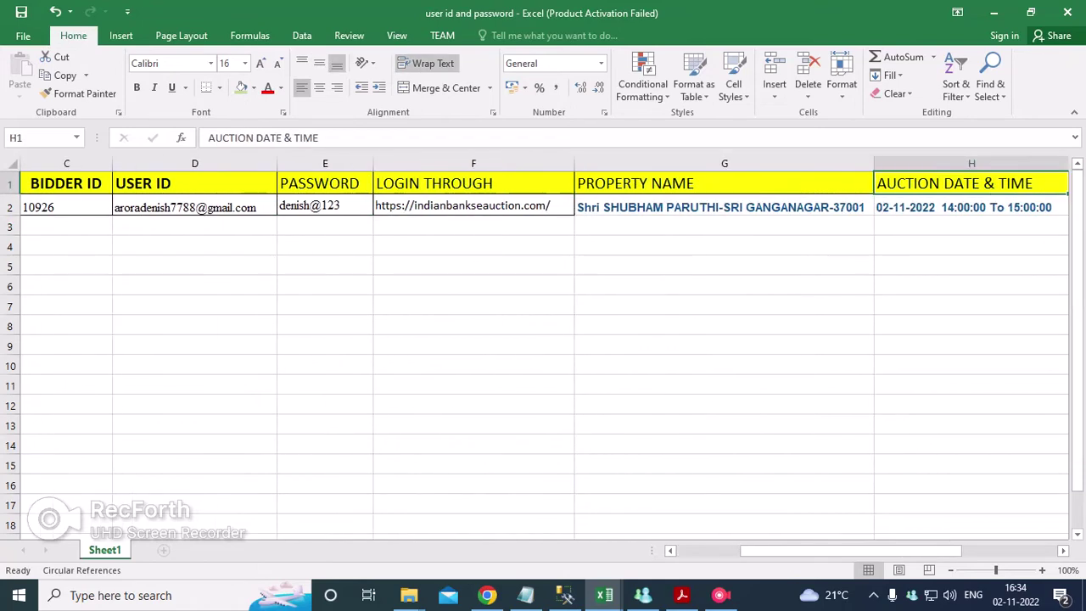
{"action": "key", "text": "Left"}
{"action": "key", "text": "shift+Down"}
{"action": "key", "text": "Right"}
{"action": "key", "text": "Right"}
{"action": "key", "text": "Right"}
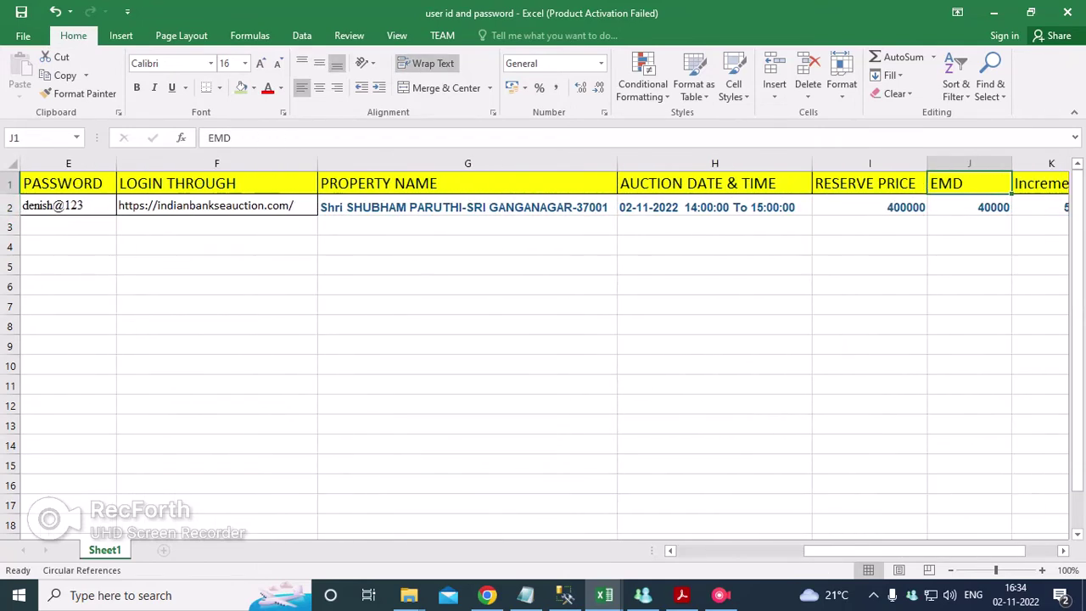
{"action": "key", "text": "Left"}
{"action": "key", "text": "Down"}
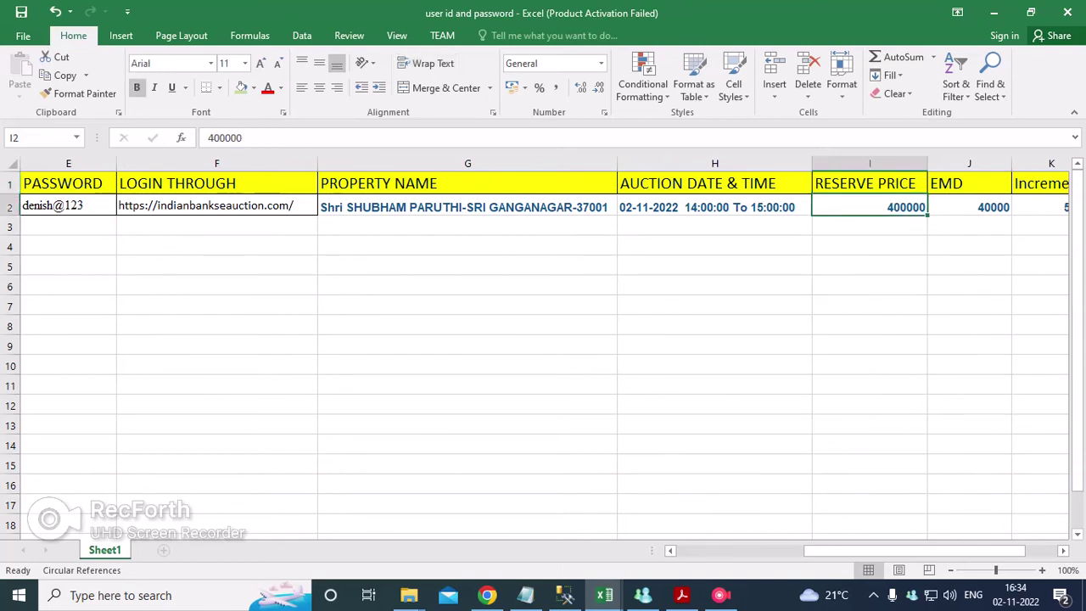
{"action": "key", "text": "Right"}
{"action": "key", "text": "Right"}
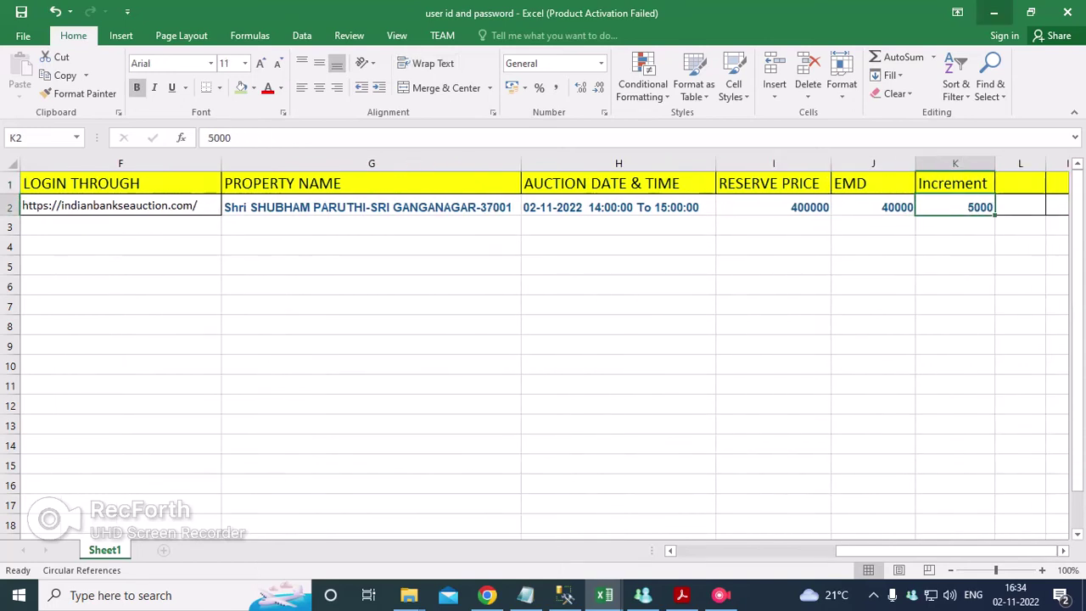
Put the workbook away and switch to the "Procedure to bidder login and Instructions" PDF in Acrobat Reader.
{"action": "left_click", "coordinate": [993, 12]}
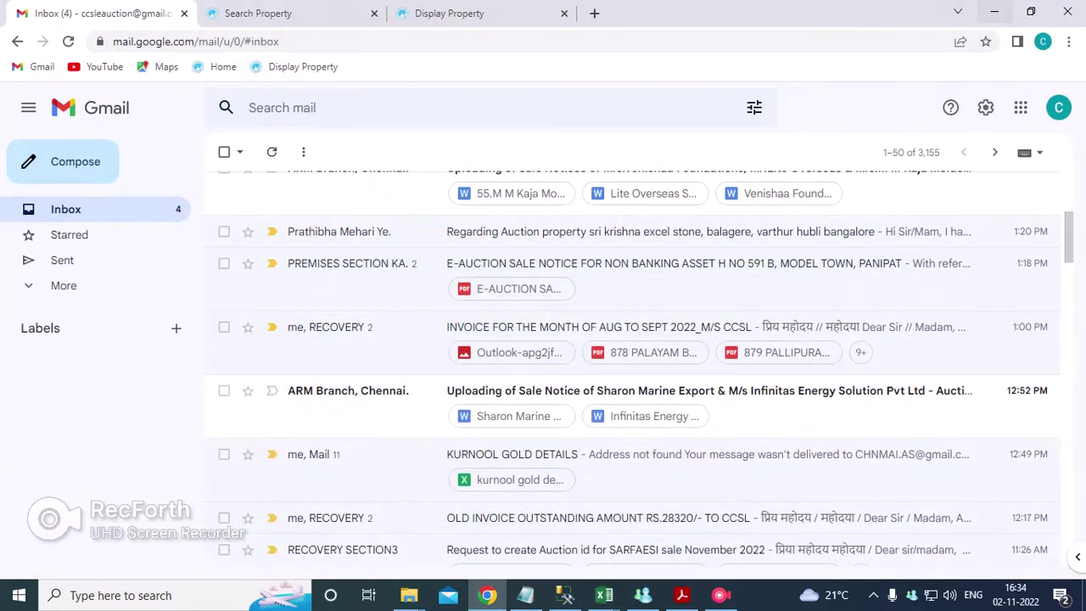
{"action": "left_click", "coordinate": [682, 595]}
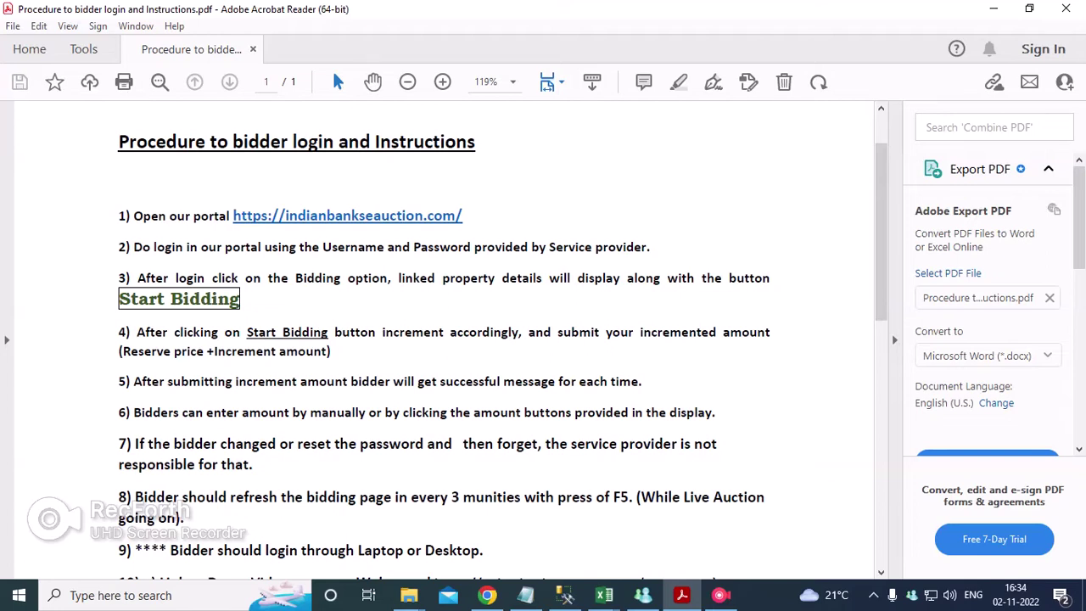
Switch back to Chrome and review the property's auction details on the Display Property page.
{"action": "left_click", "coordinate": [487, 596]}
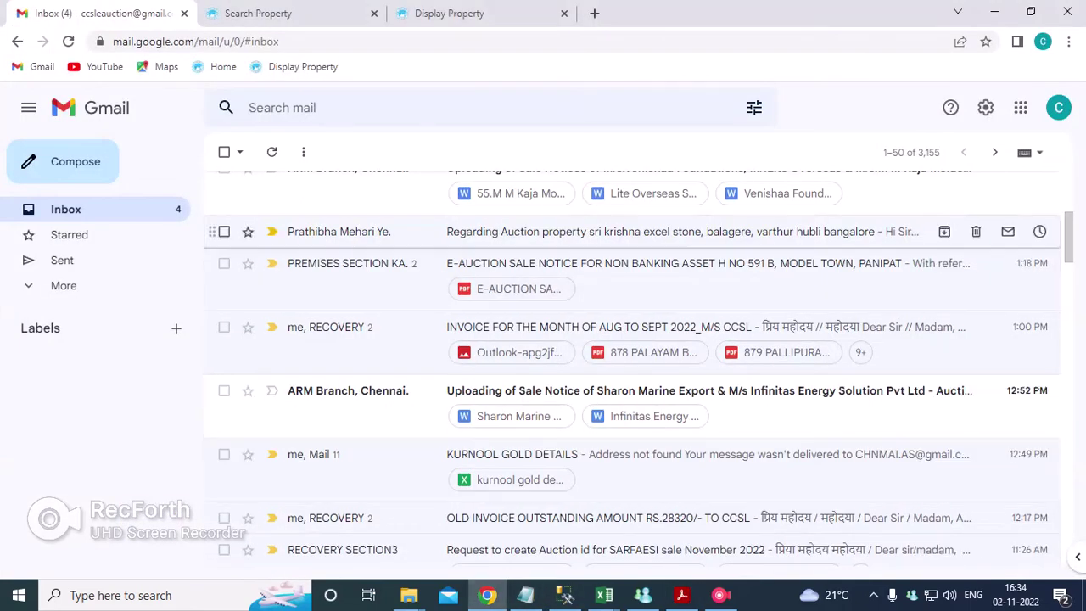
{"action": "left_click", "coordinate": [257, 13]}
{"action": "key", "text": "ctrl+Tab"}
{"action": "scroll", "coordinate": [543, 323], "scroll_direction": "down", "scroll_amount": 7}
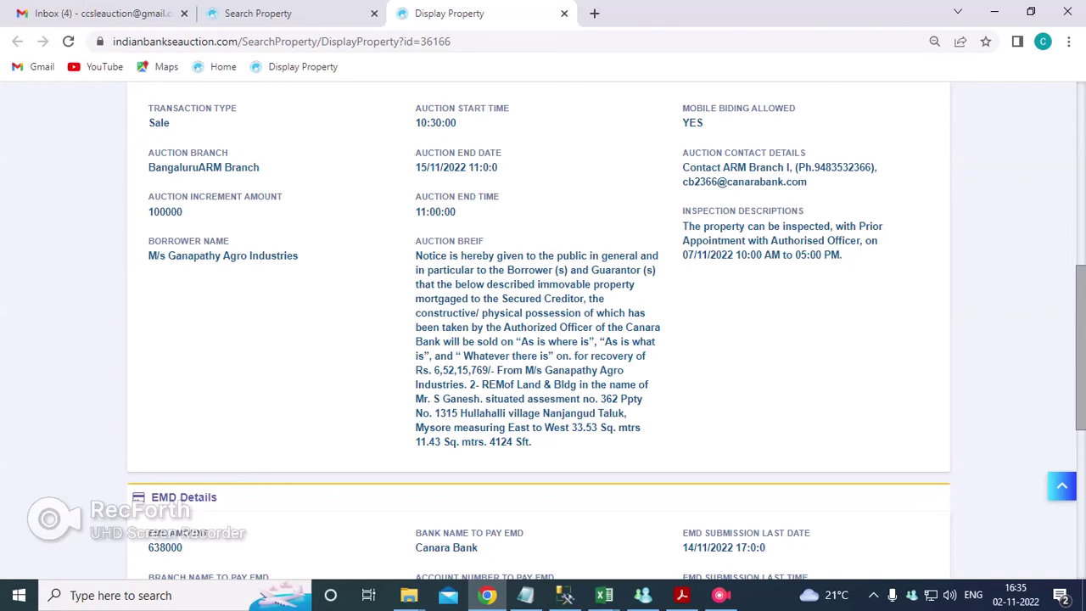
{"action": "scroll", "coordinate": [543, 330], "scroll_direction": "up", "scroll_amount": 7}
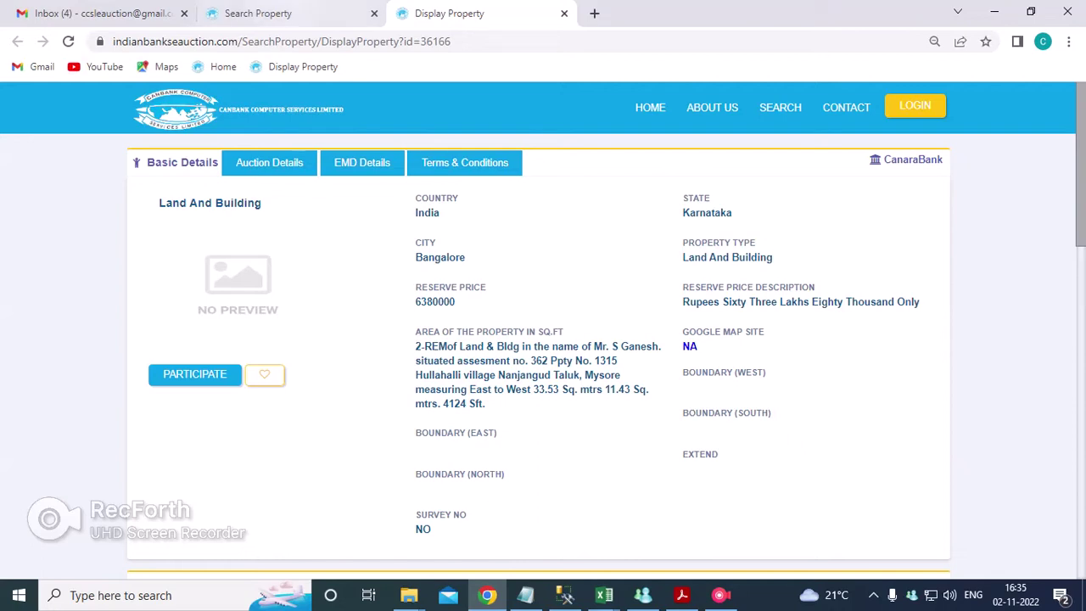
Put Chrome away and read the bidder login instructions in the Acrobat Reader PDF through to the live demo link.
{"action": "left_click", "coordinate": [302, 13]}
{"action": "left_click", "coordinate": [994, 12]}
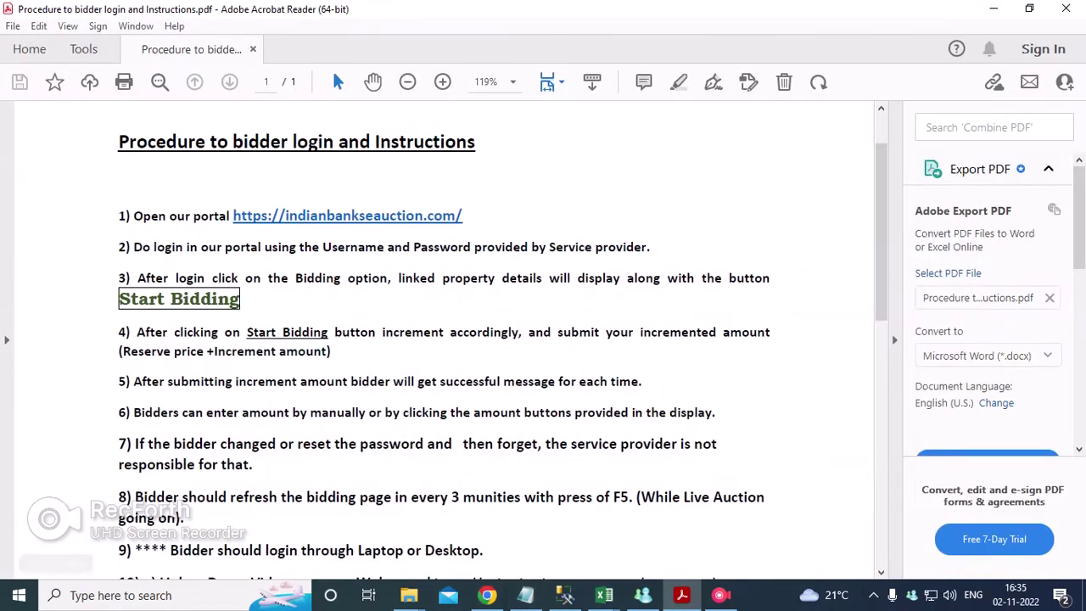
{"action": "scroll", "coordinate": [445, 339], "scroll_direction": "up", "scroll_amount": 2}
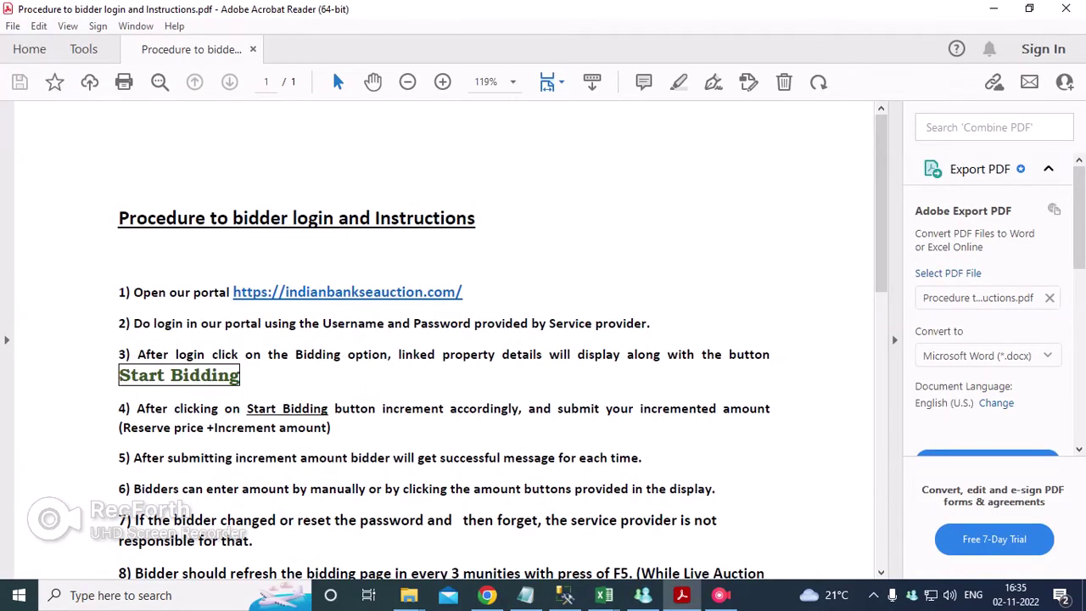
{"action": "scroll", "coordinate": [445, 339], "scroll_direction": "down", "scroll_amount": 3}
{"action": "scroll", "coordinate": [446, 339], "scroll_direction": "down", "scroll_amount": 3}
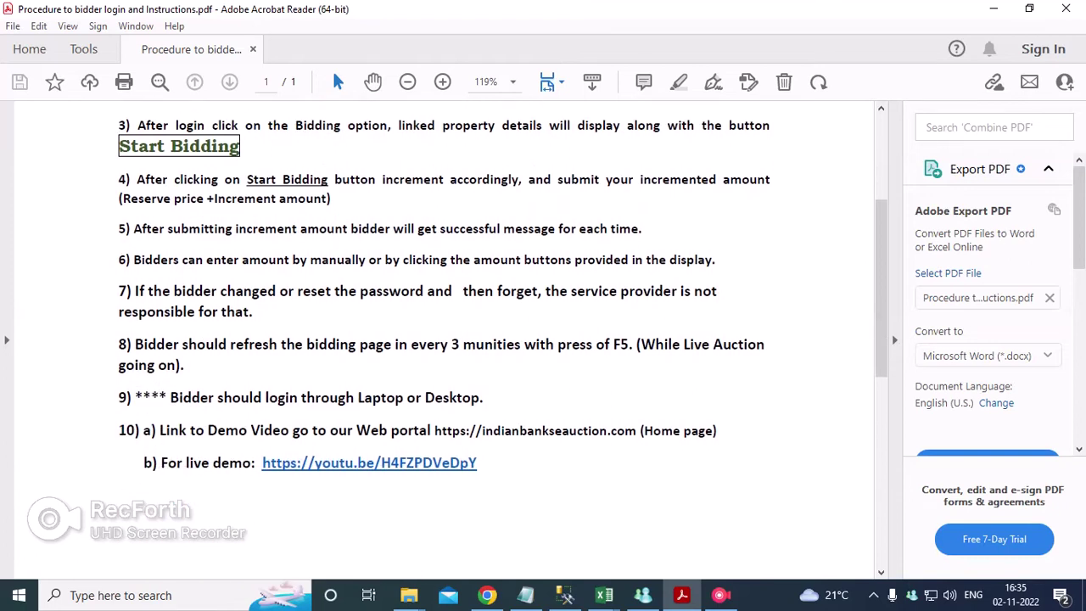
{"action": "scroll", "coordinate": [446, 339], "scroll_direction": "down", "scroll_amount": 1}
{"action": "scroll", "coordinate": [445, 339], "scroll_direction": "down", "scroll_amount": 4}
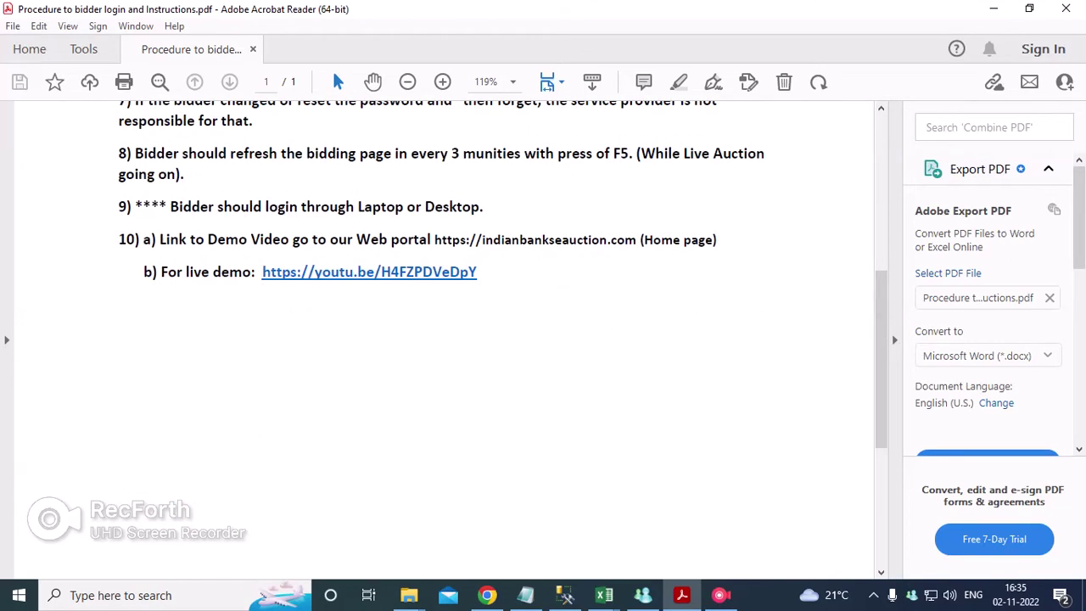
Open the live demo video link from the PDF in Chrome, return to the property page and close the video.
{"action": "left_click", "coordinate": [369, 271]}
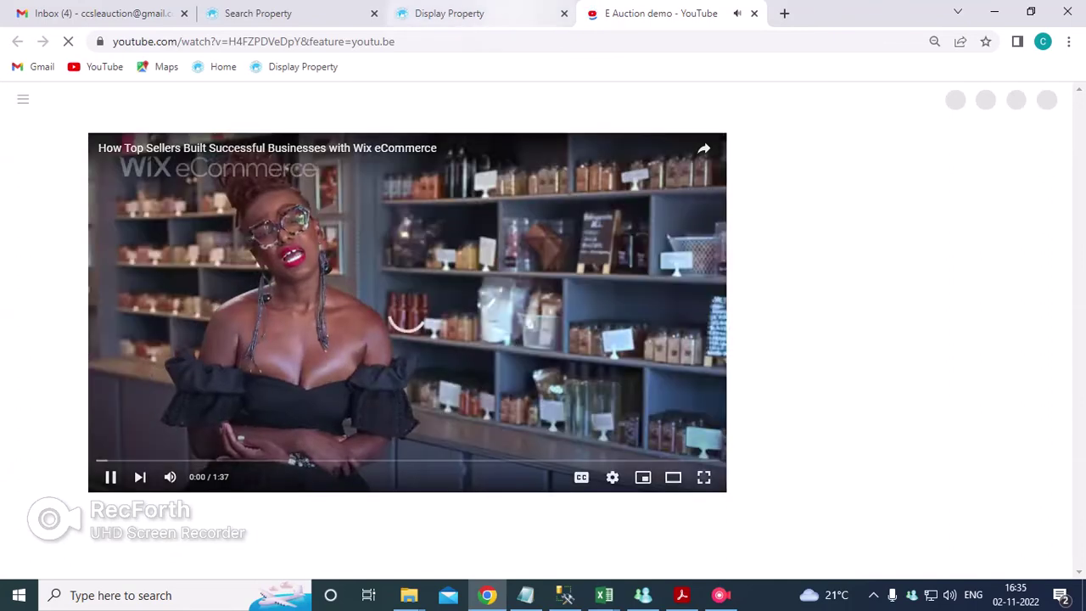
{"action": "left_click", "coordinate": [509, 13]}
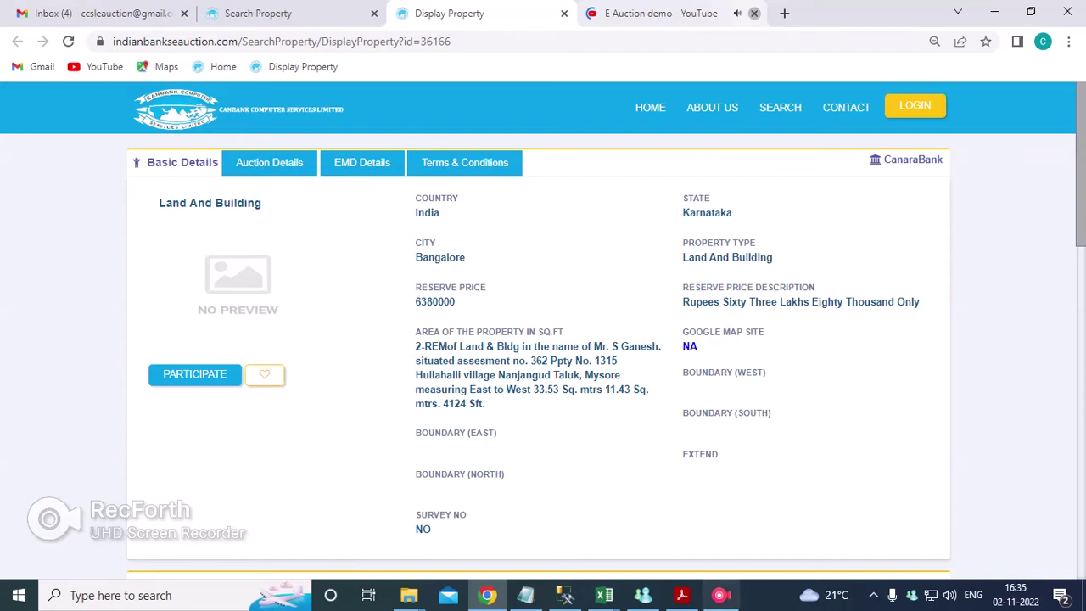
{"action": "left_click", "coordinate": [755, 14]}
{"action": "scroll", "coordinate": [543, 330], "scroll_direction": "down", "scroll_amount": 1}
{"action": "scroll", "coordinate": [543, 331], "scroll_direction": "up", "scroll_amount": 1}
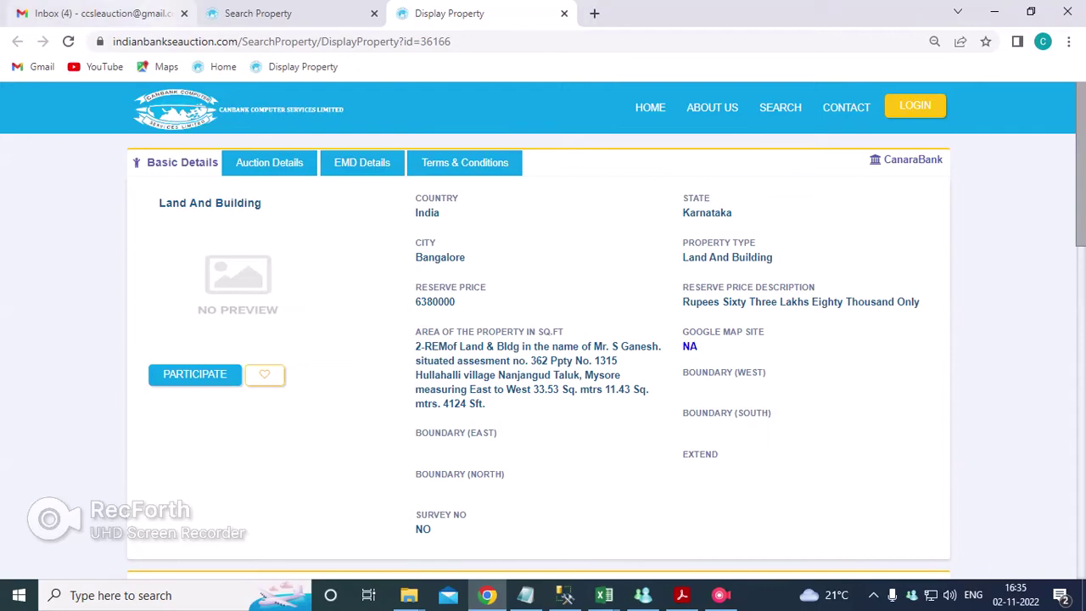
{"action": "scroll", "coordinate": [543, 339], "scroll_direction": "down", "scroll_amount": 5}
{"action": "scroll", "coordinate": [543, 340], "scroll_direction": "up", "scroll_amount": 7}
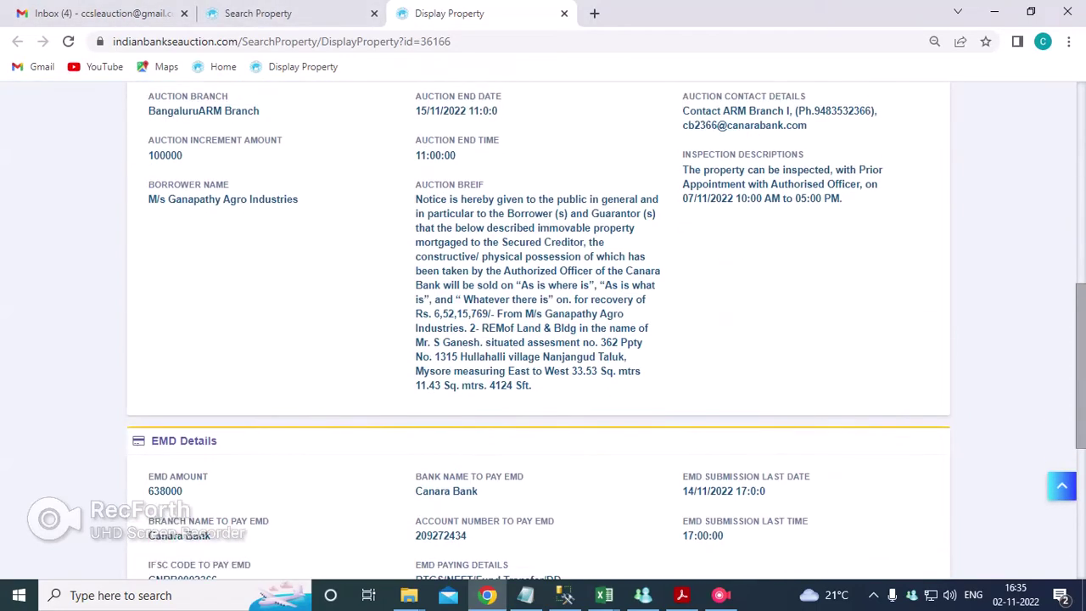
Go from the property search page to the e-auction portal's home page and open the Bidder Login page.
{"action": "left_click", "coordinate": [272, 13]}
{"action": "scroll", "coordinate": [543, 340], "scroll_direction": "up", "scroll_amount": 8}
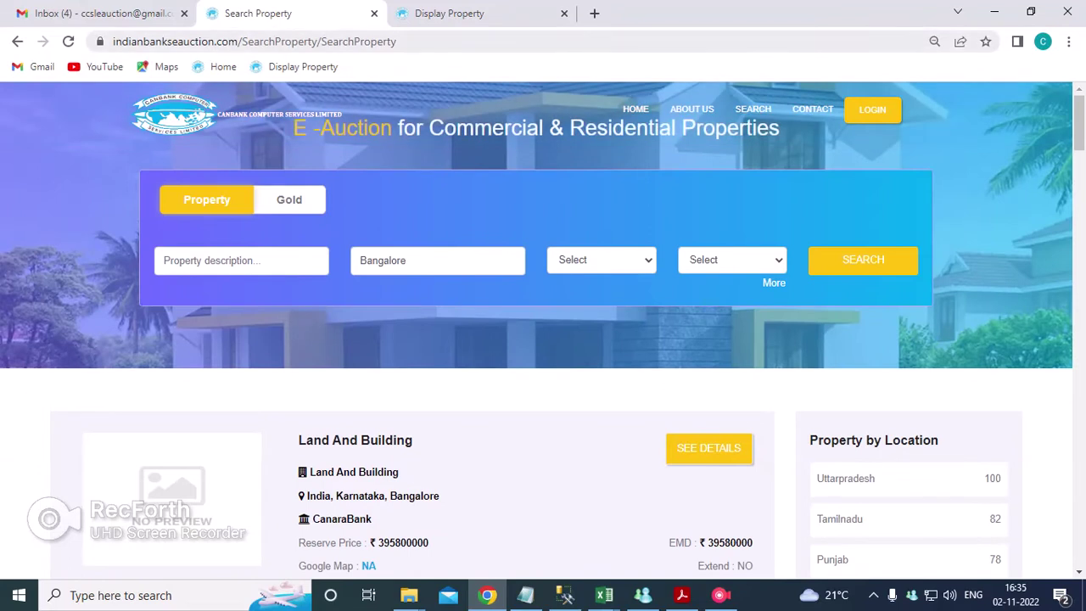
{"action": "key", "text": "ctrl+l"}
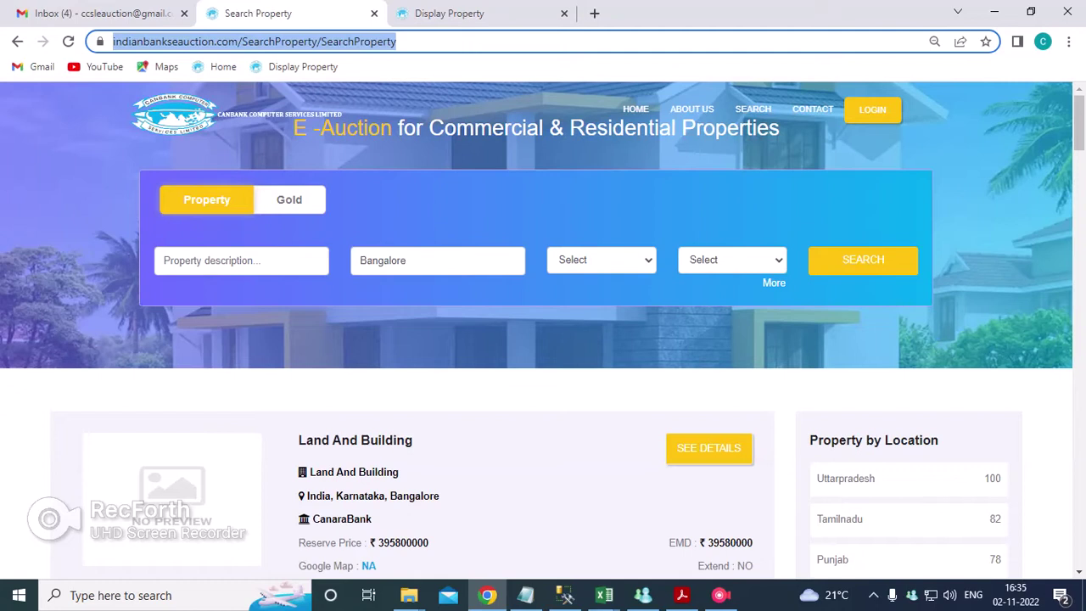
{"action": "left_click", "coordinate": [223, 67]}
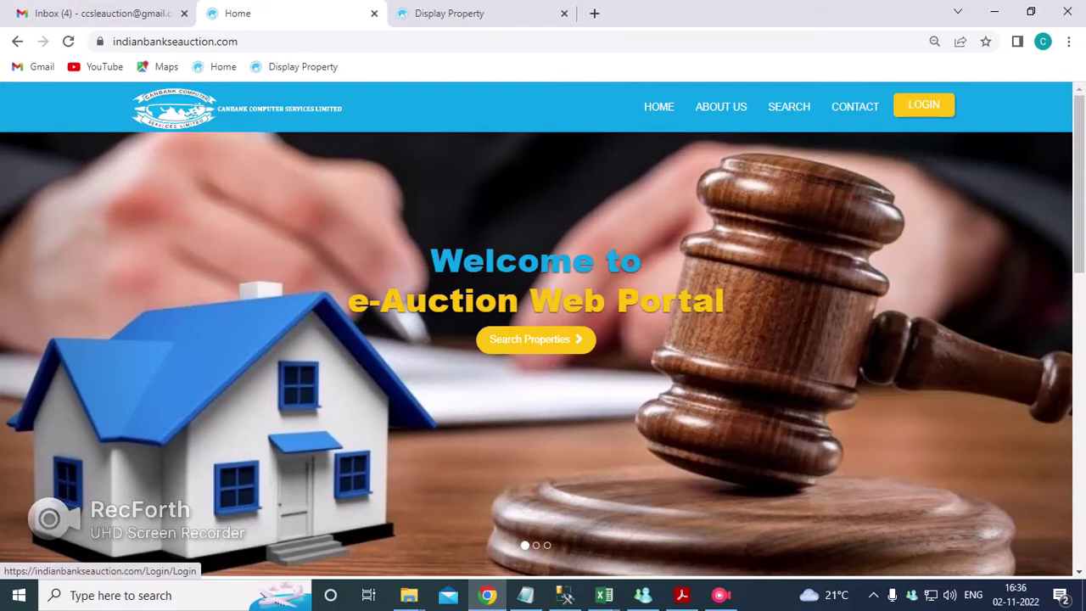
{"action": "left_click", "coordinate": [923, 104]}
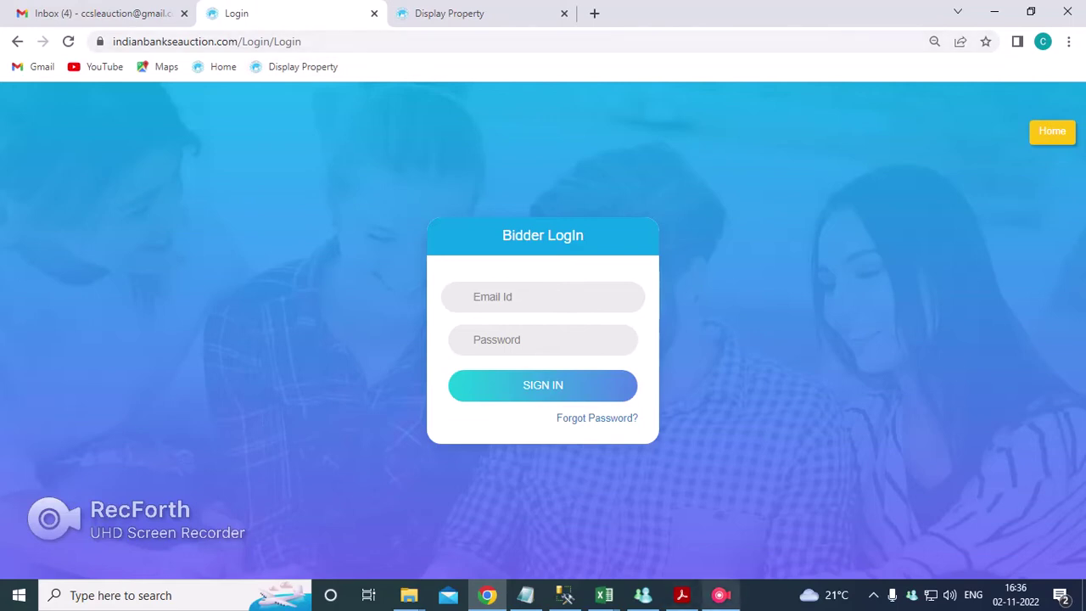
Switch to the IP Messenger window holding the bidder's login credentials and move it clear of the Bidder Login heading.
{"action": "left_click", "coordinate": [643, 595]}
{"action": "double_click", "coordinate": [710, 287]}
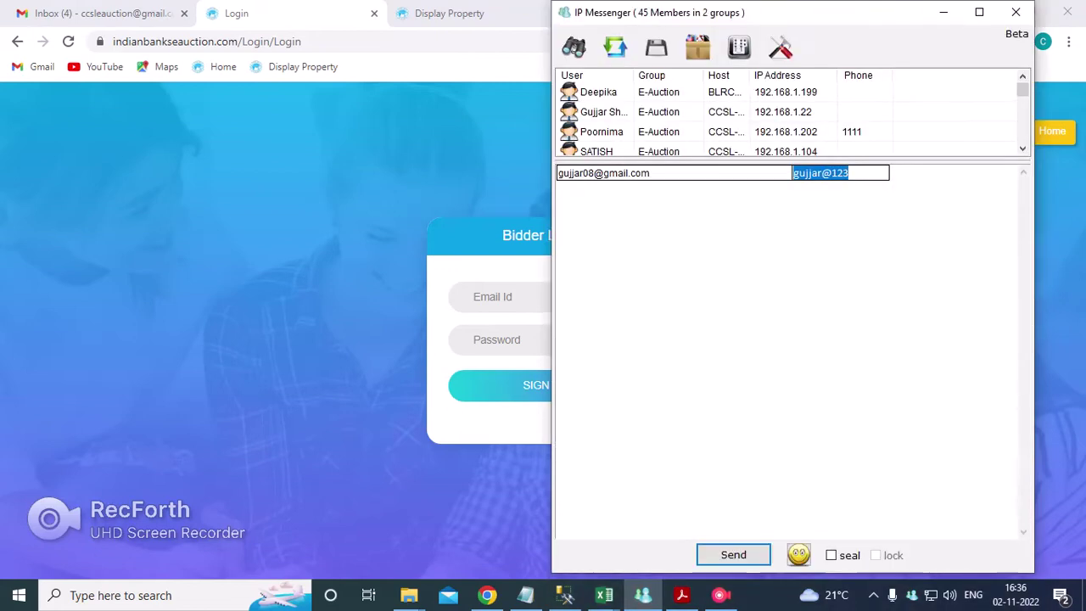
{"action": "left_click_drag", "start_coordinate": [823, 12], "coordinate": [887, 146]}
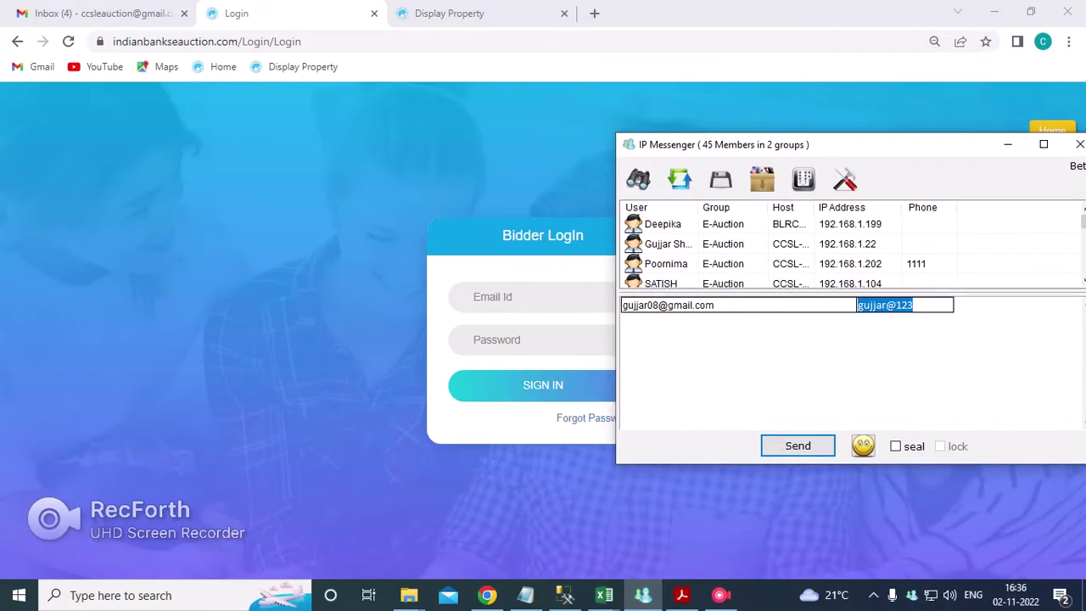
Copy the bidder's email and password from IP Messenger into the Bidder Login form and sign in.
{"action": "left_click_drag", "start_coordinate": [705, 463], "coordinate": [705, 497]}
{"action": "left_click_drag", "start_coordinate": [715, 305], "coordinate": [509, 297]}
{"action": "key", "text": "alt+Tab"}
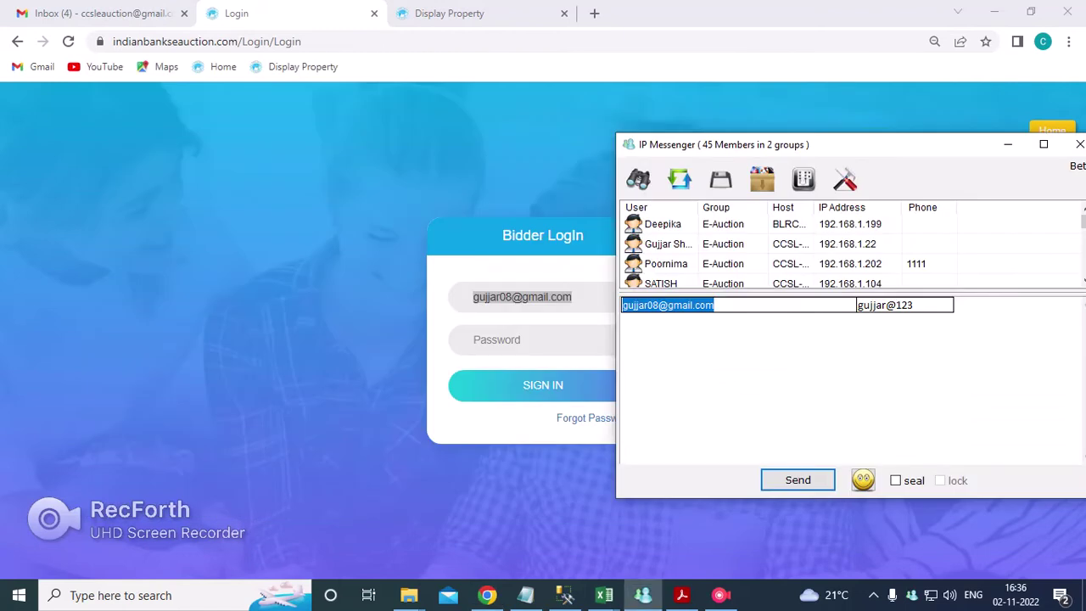
{"action": "left_click_drag", "start_coordinate": [908, 305], "coordinate": [473, 340]}
{"action": "left_click", "coordinate": [897, 330]}
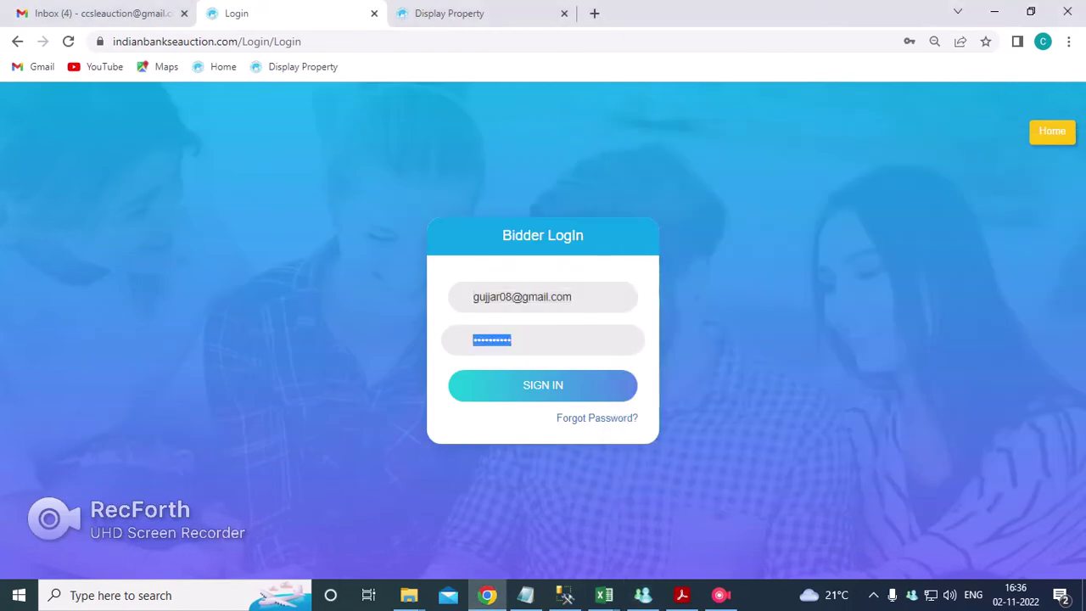
{"action": "left_click", "coordinate": [543, 385]}
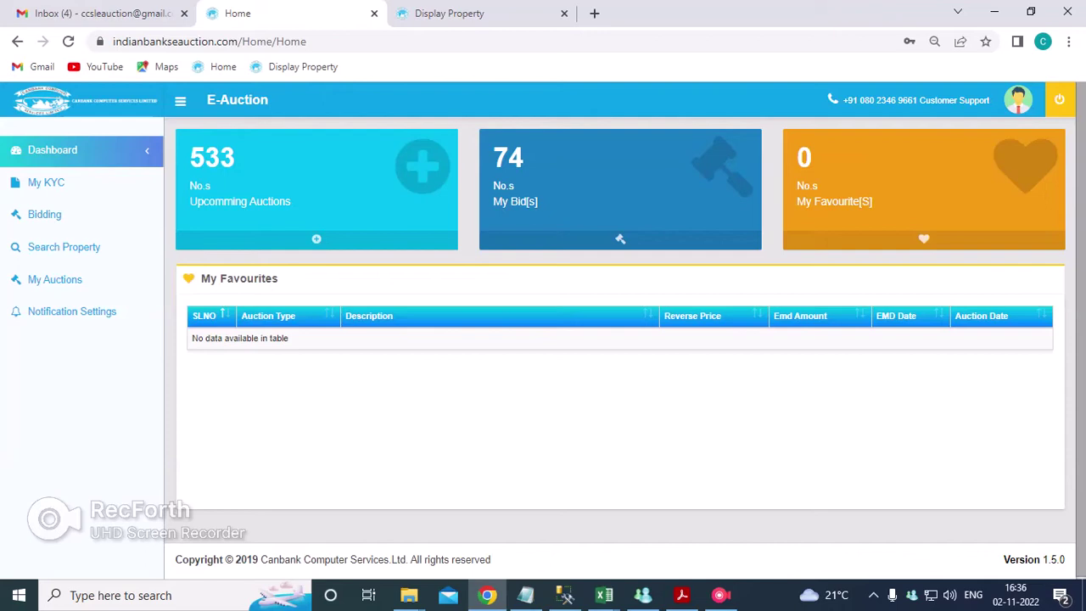
View the bidder's user profile from the account avatar, then close the profile and the account popup.
{"action": "left_click", "coordinate": [1018, 100]}
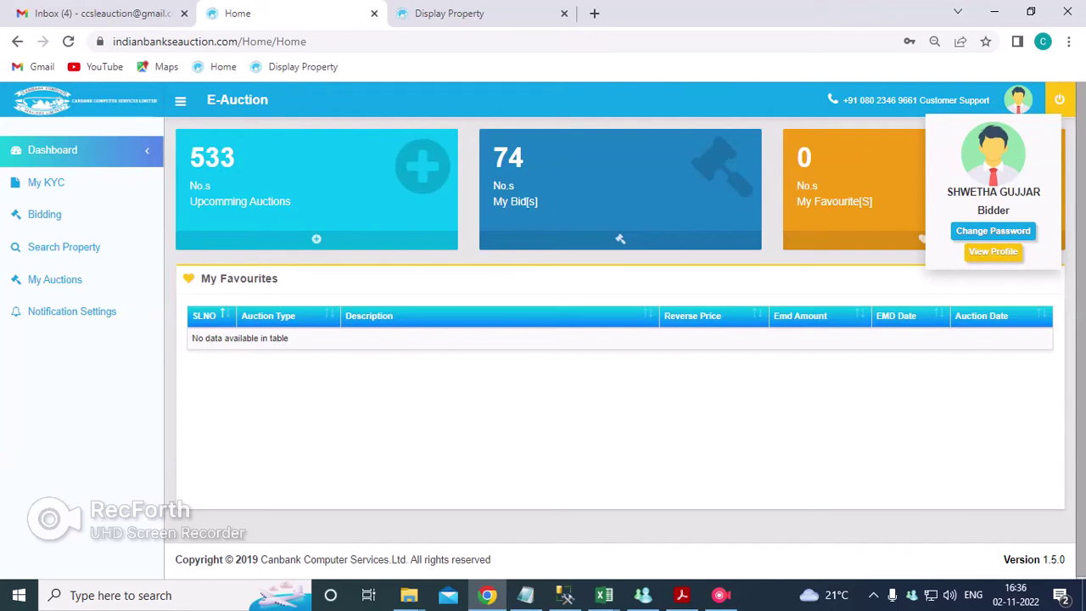
{"action": "left_click", "coordinate": [993, 251]}
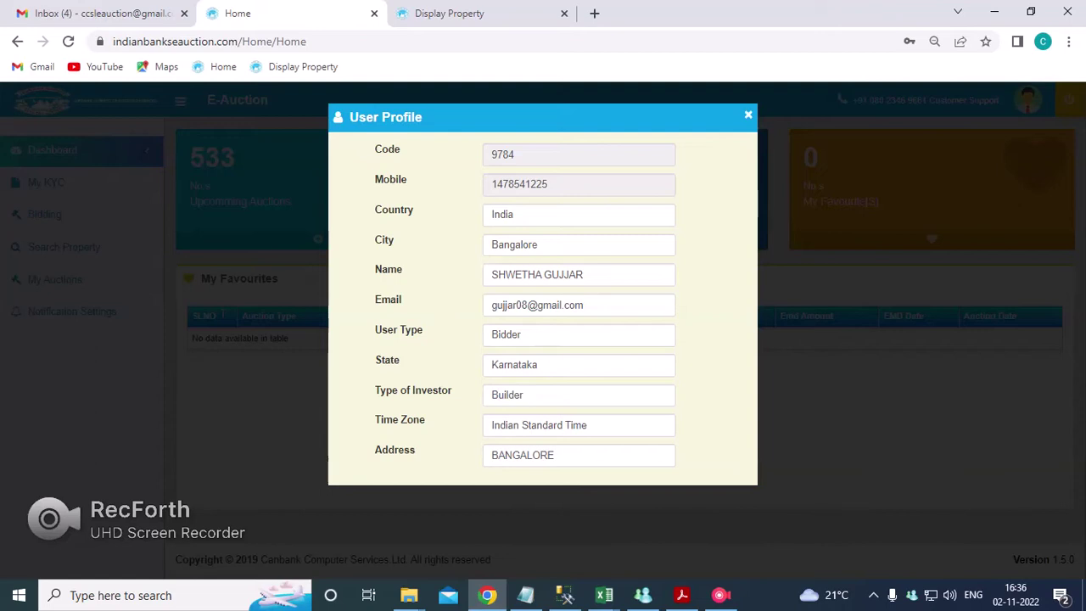
{"action": "left_click", "coordinate": [748, 115]}
{"action": "left_click", "coordinate": [1018, 99]}
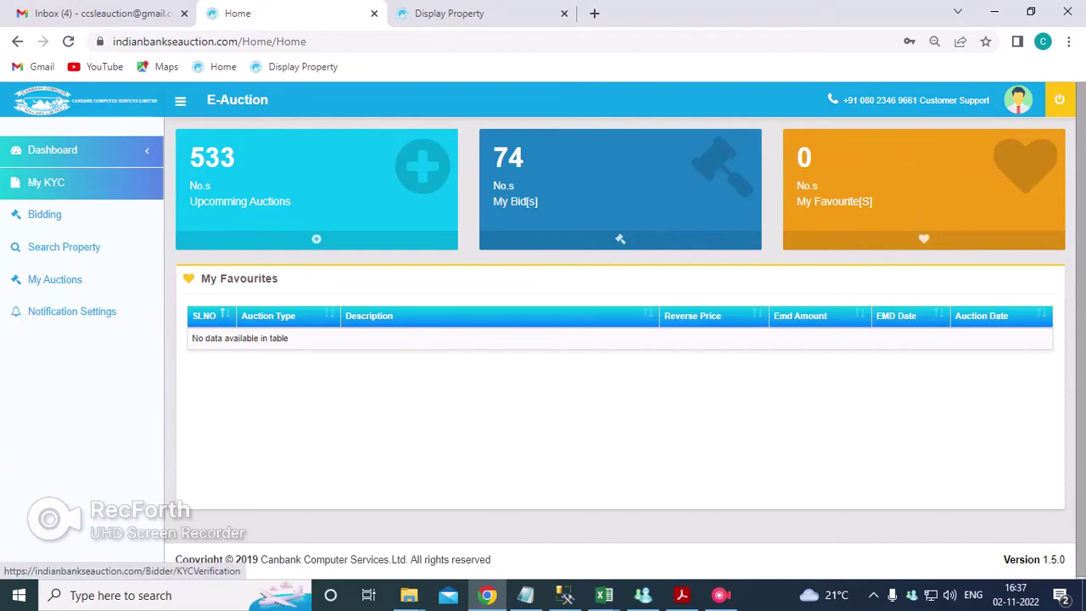
View the My KYC page and the bidder's Search Property page.
{"action": "left_click", "coordinate": [45, 182]}
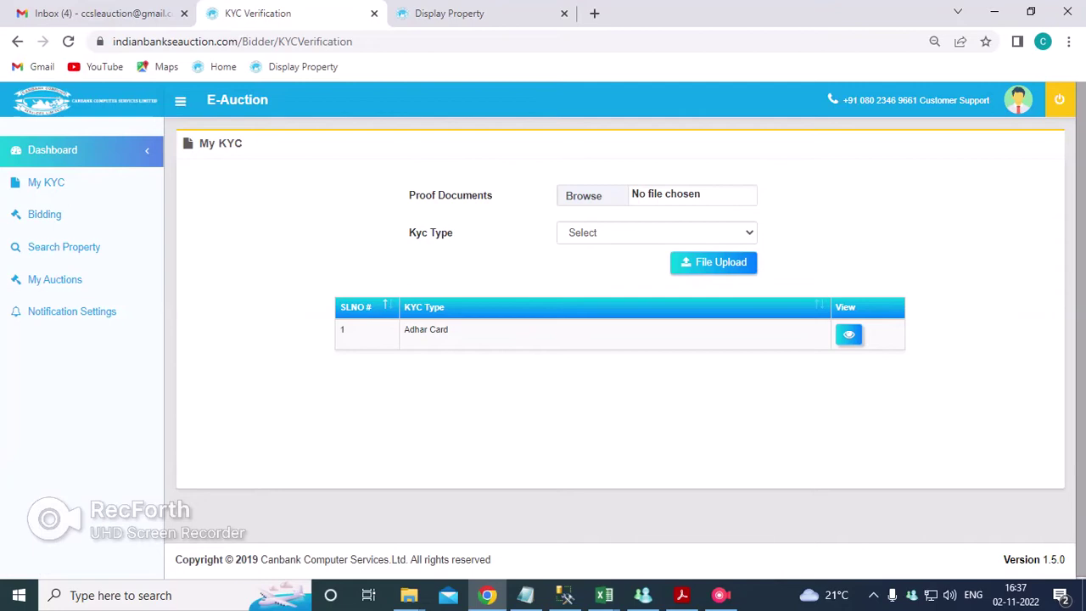
{"action": "left_click", "coordinate": [64, 247]}
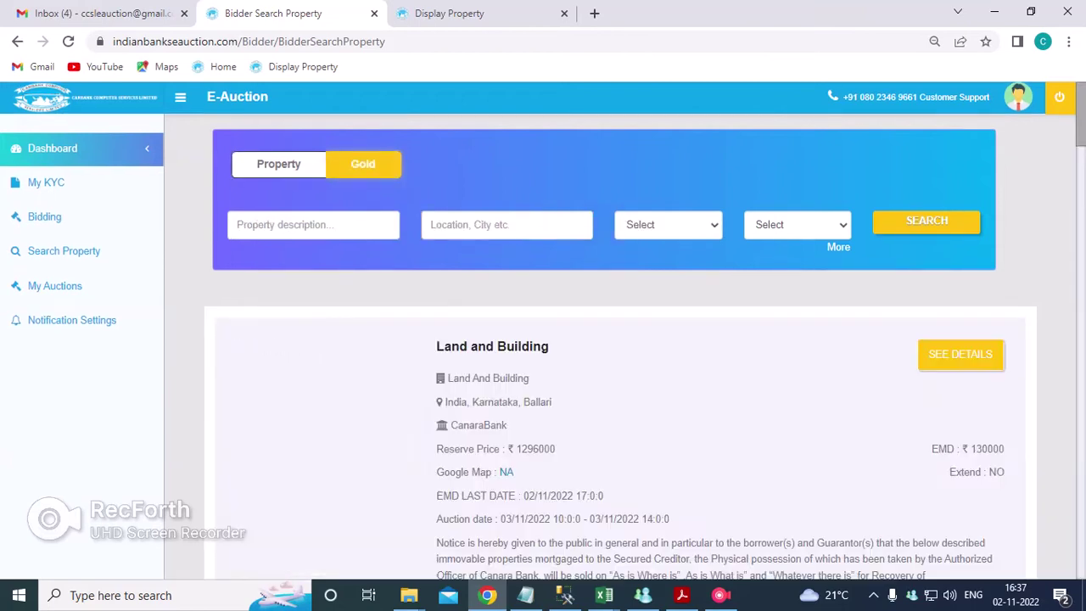
Open My Auctions, set the Auction Type to Parcipitated and look through the list of auctions.
{"action": "left_click", "coordinate": [54, 286]}
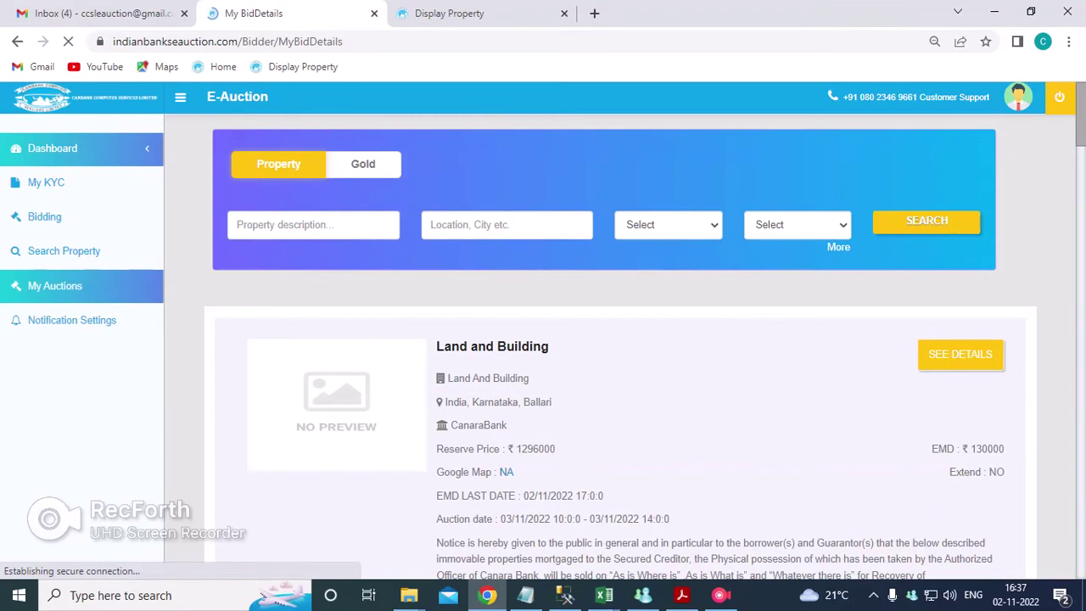
{"action": "left_click", "coordinate": [434, 192]}
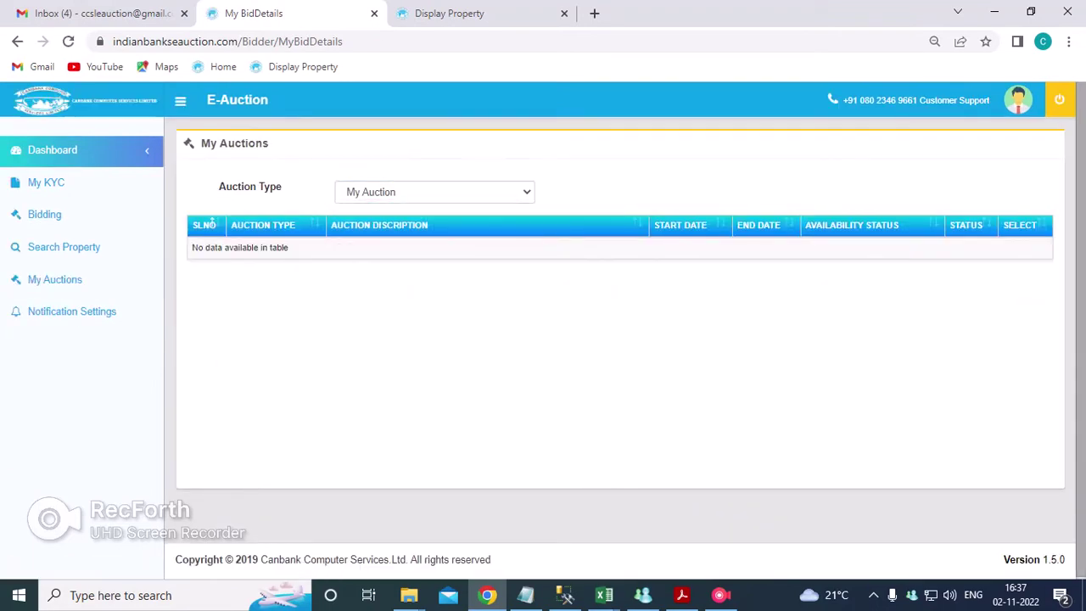
{"action": "left_click", "coordinate": [435, 191]}
{"action": "left_click", "coordinate": [399, 225]}
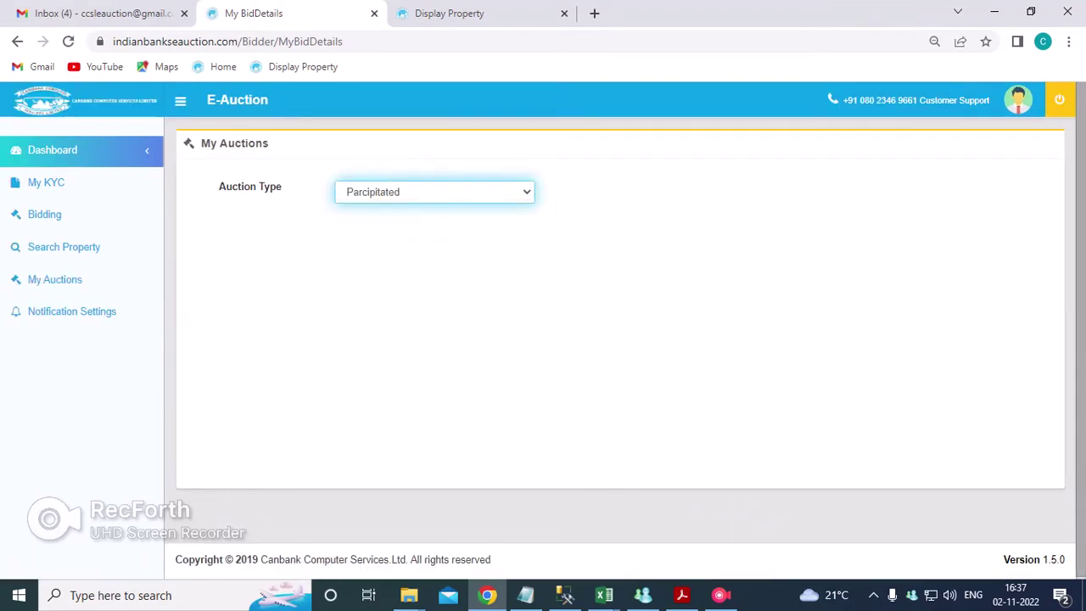
{"action": "scroll", "coordinate": [619, 339], "scroll_direction": "down", "scroll_amount": 20}
{"action": "scroll", "coordinate": [619, 340], "scroll_direction": "up", "scroll_amount": 20}
{"action": "scroll", "coordinate": [208, 222], "scroll_direction": "up", "scroll_amount": 15}
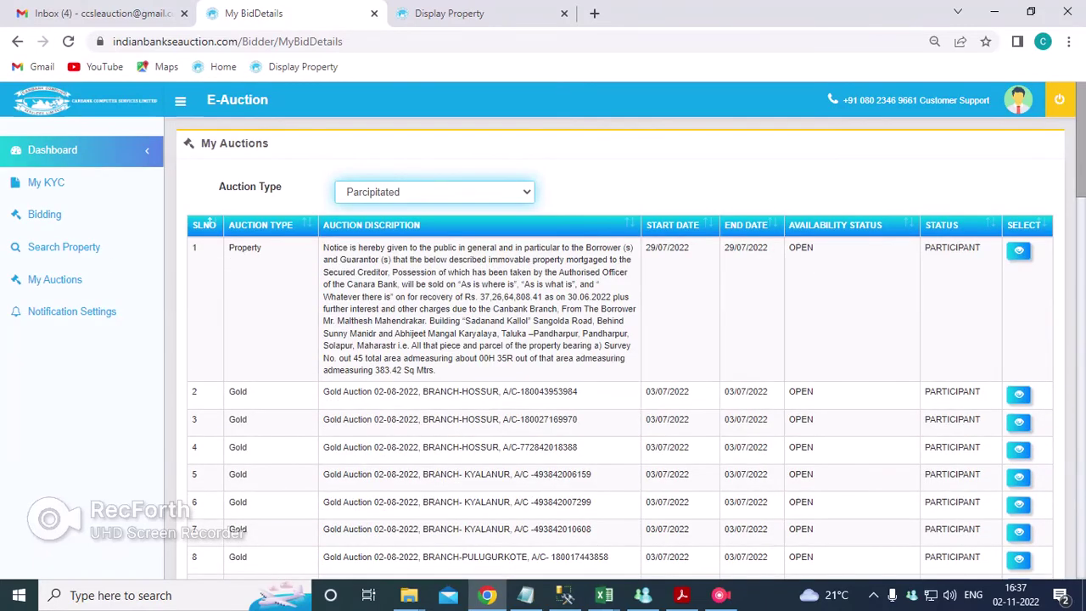
{"action": "scroll", "coordinate": [209, 223], "scroll_direction": "down", "scroll_amount": 20}
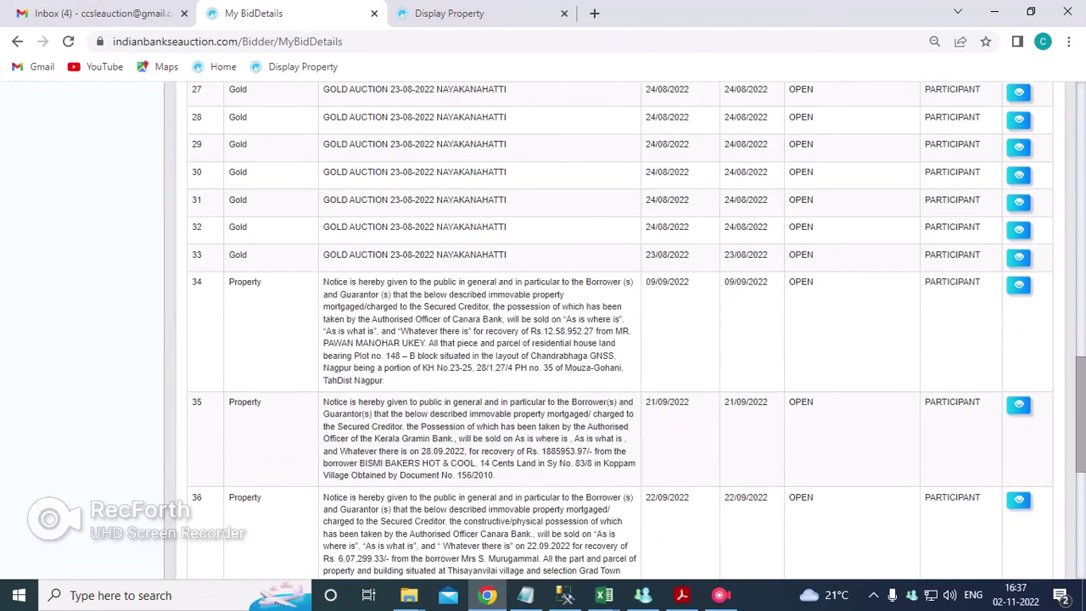
{"action": "scroll", "coordinate": [209, 223], "scroll_direction": "down", "scroll_amount": 8}
{"action": "scroll", "coordinate": [209, 101], "scroll_direction": "up", "scroll_amount": 15}
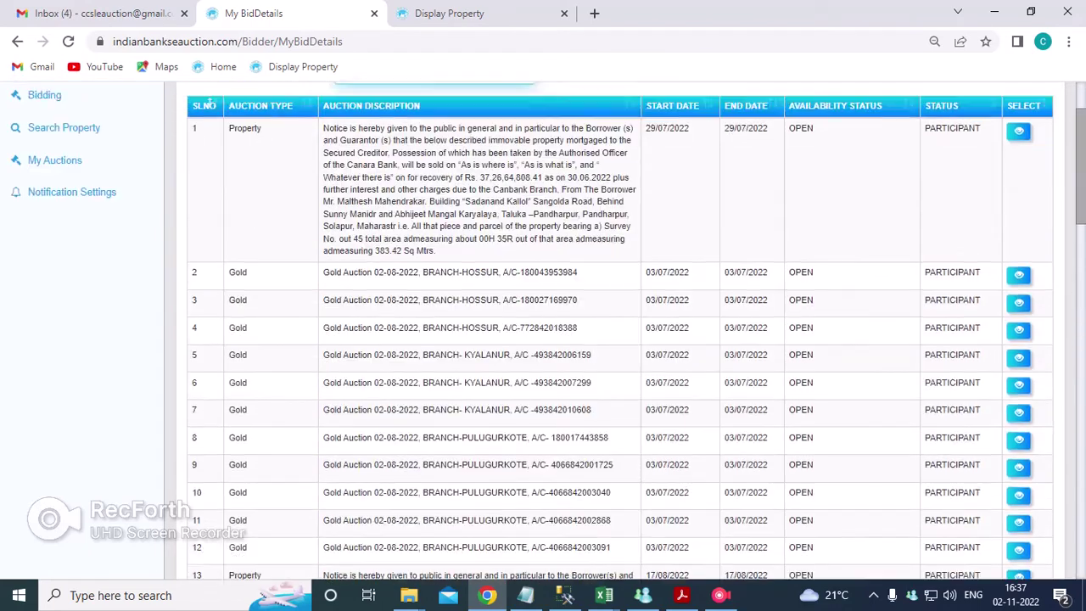
{"action": "scroll", "coordinate": [209, 102], "scroll_direction": "up", "scroll_amount": 3}
View the Notification Settings page and open the Bidding page with its Online Bids list.
{"action": "left_click", "coordinate": [71, 310]}
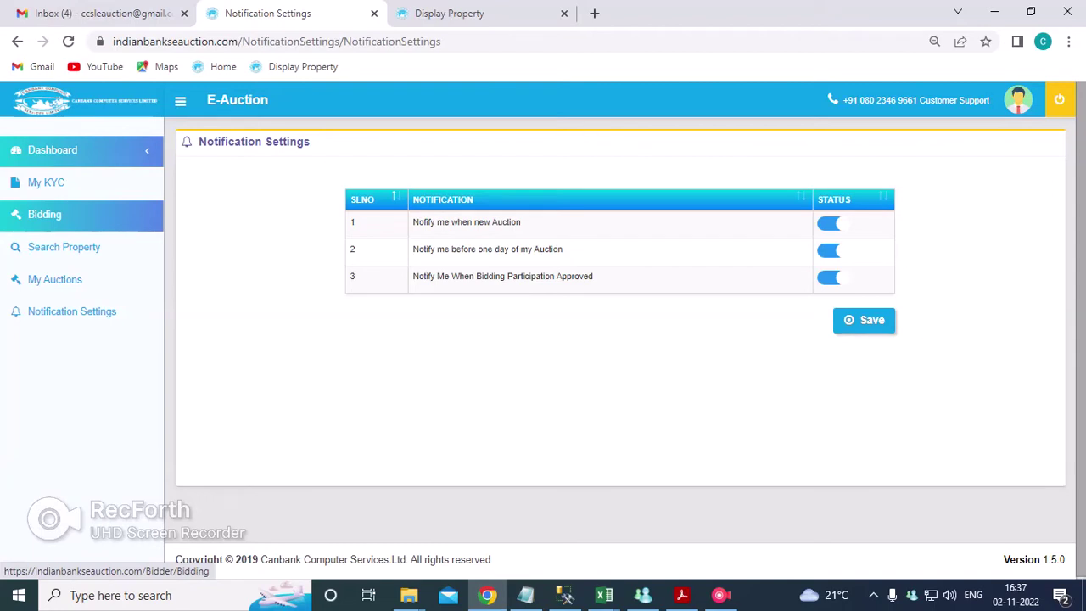
{"action": "left_click", "coordinate": [44, 214]}
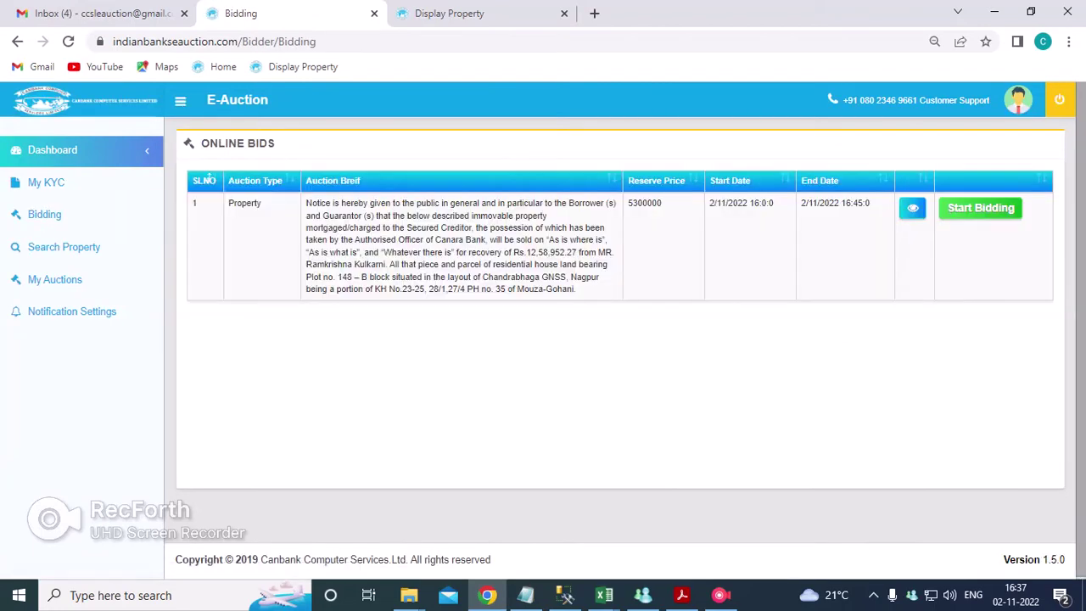
{"action": "double_click", "coordinate": [261, 143]}
Review the auction start date and end time in the Display Property tab's Auction Details and return to the Bidding page.
{"action": "left_click", "coordinate": [449, 13]}
{"action": "scroll", "coordinate": [543, 331], "scroll_direction": "down", "scroll_amount": 5}
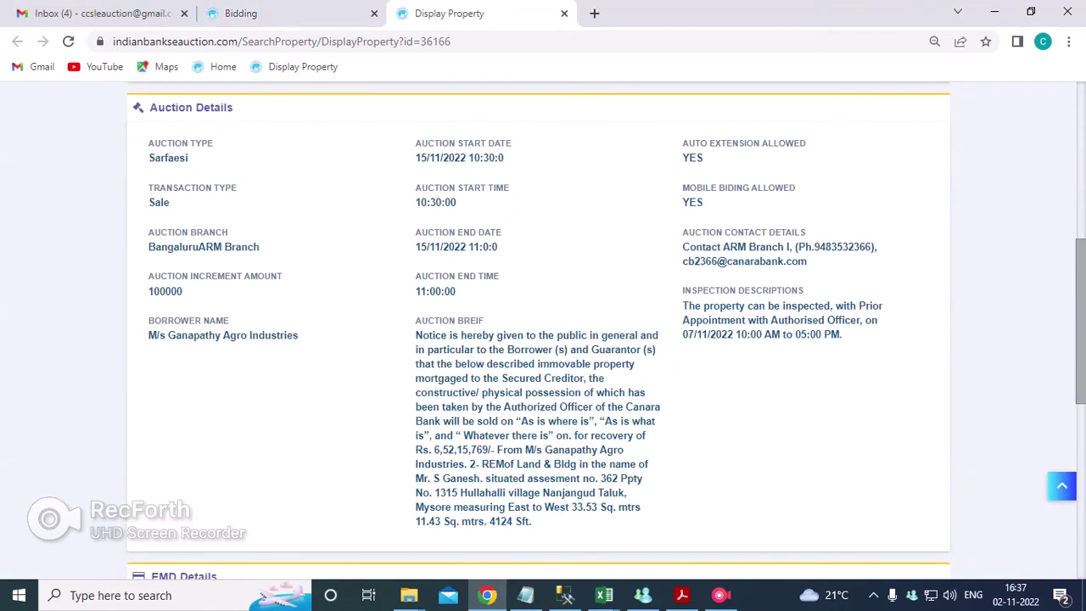
{"action": "scroll", "coordinate": [543, 331], "scroll_direction": "down", "scroll_amount": 6}
{"action": "scroll", "coordinate": [499, 157], "scroll_direction": "up", "scroll_amount": 5}
{"action": "left_click_drag", "start_coordinate": [502, 158], "coordinate": [469, 158]}
{"action": "left_click_drag", "start_coordinate": [452, 291], "coordinate": [412, 292]}
{"action": "left_click", "coordinate": [412, 292]}
{"action": "left_click", "coordinate": [241, 13]}
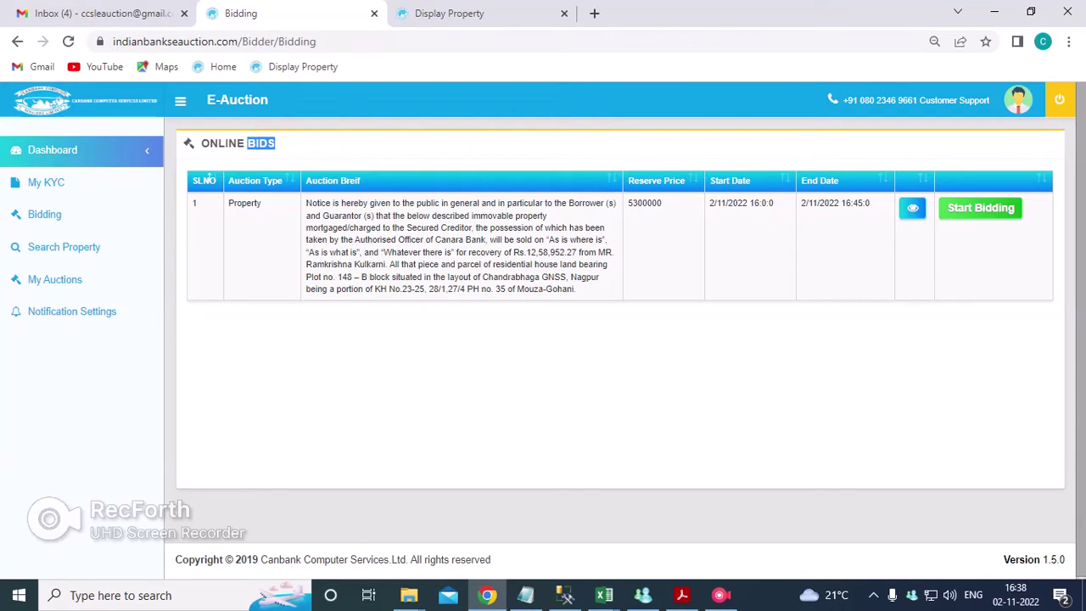
Start bidding on the listed property and examine the second bid, the reserve price and the increment amount.
{"action": "left_click", "coordinate": [209, 175]}
{"action": "left_click", "coordinate": [980, 208]}
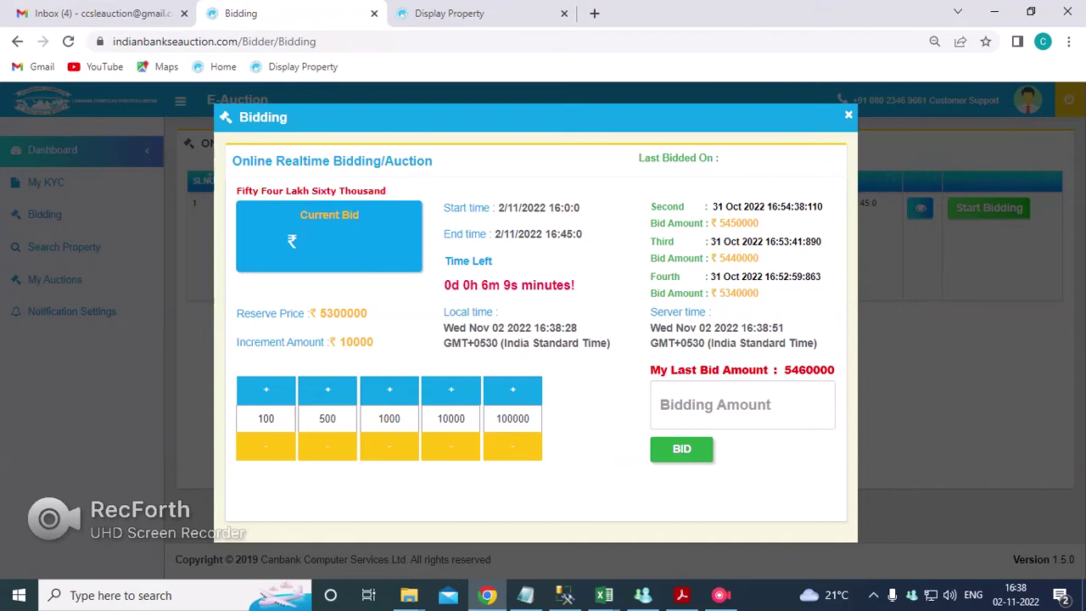
{"action": "left_click_drag", "start_coordinate": [717, 224], "coordinate": [758, 223]}
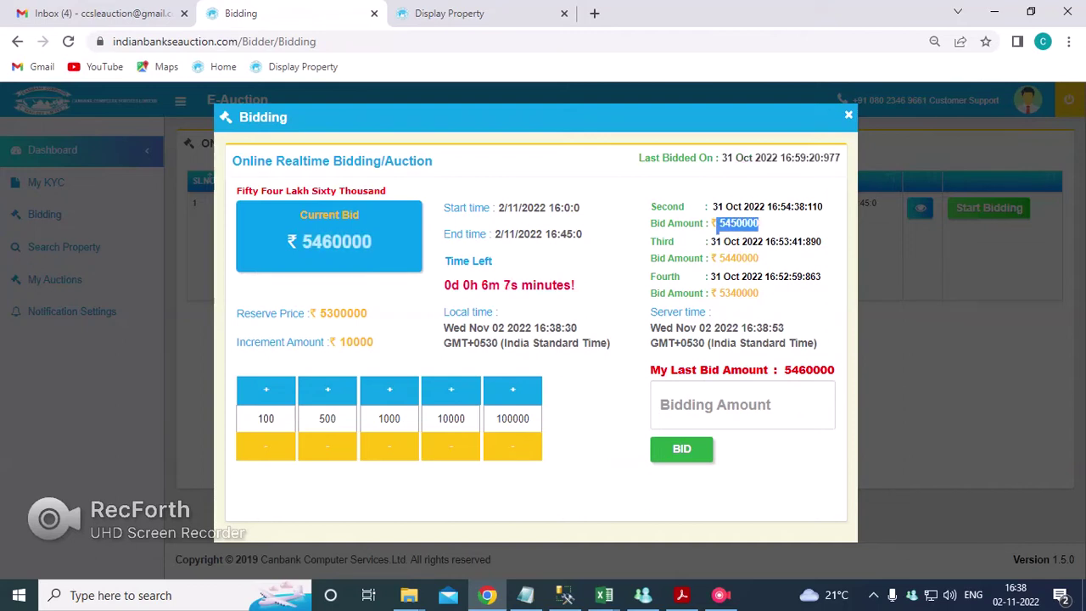
{"action": "left_click_drag", "start_coordinate": [311, 314], "coordinate": [354, 313]}
{"action": "left_click", "coordinate": [368, 313]}
{"action": "left_click_drag", "start_coordinate": [275, 343], "coordinate": [374, 343]}
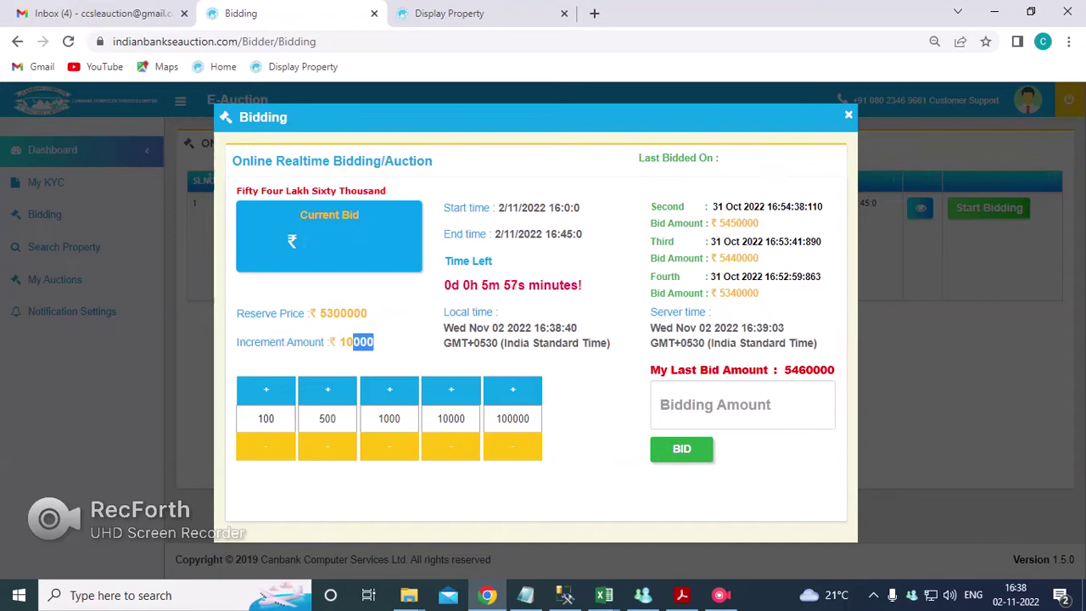
{"action": "left_click_drag", "start_coordinate": [333, 313], "coordinate": [347, 313]}
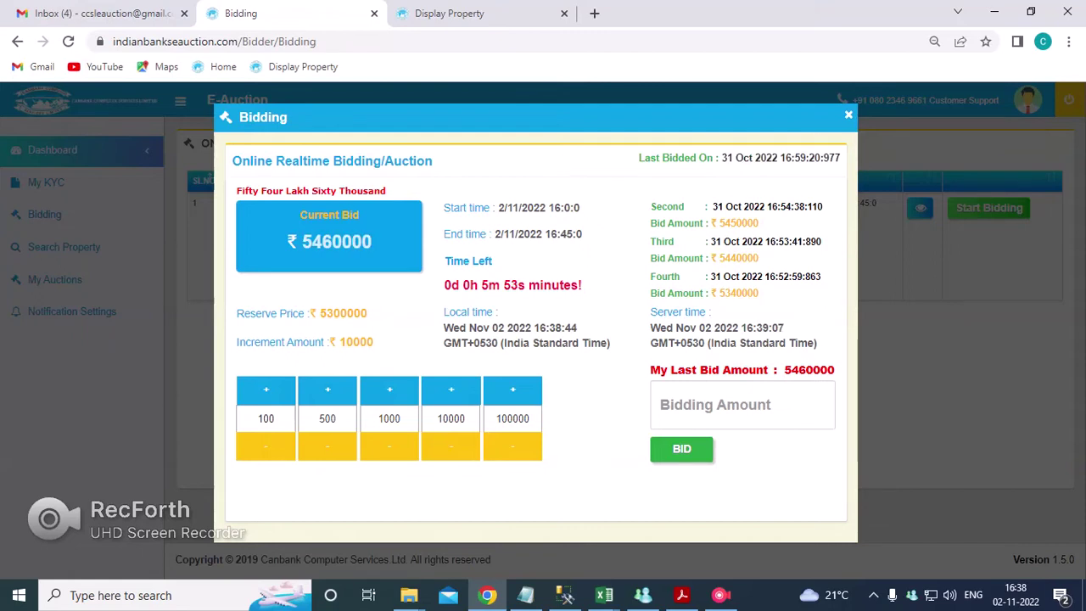
{"action": "left_click_drag", "start_coordinate": [346, 342], "coordinate": [367, 342]}
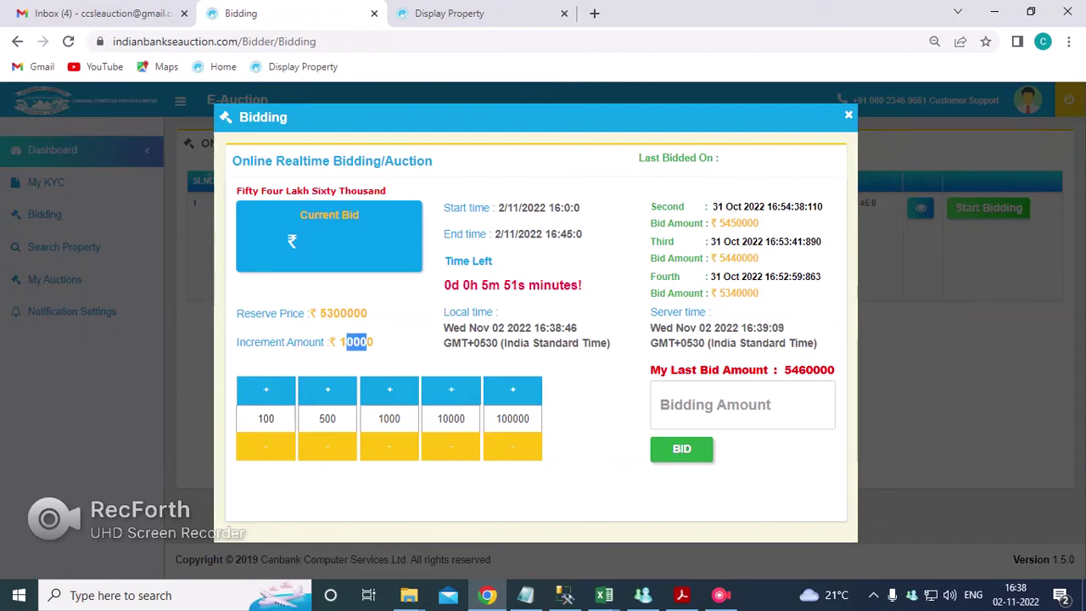
{"action": "left_click", "coordinate": [742, 404]}
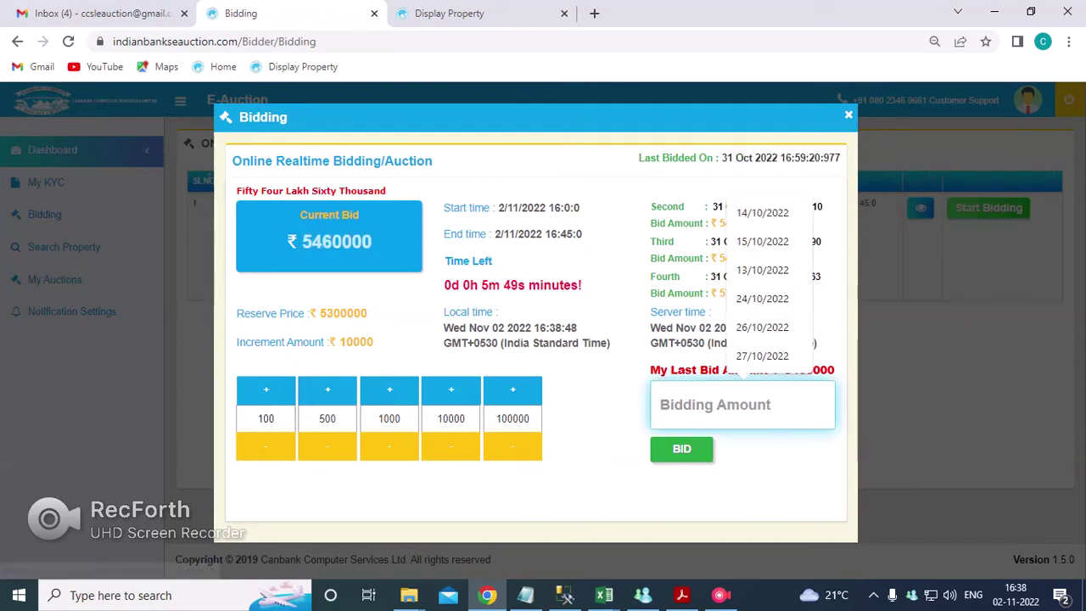
{"action": "left_click", "coordinate": [594, 415]}
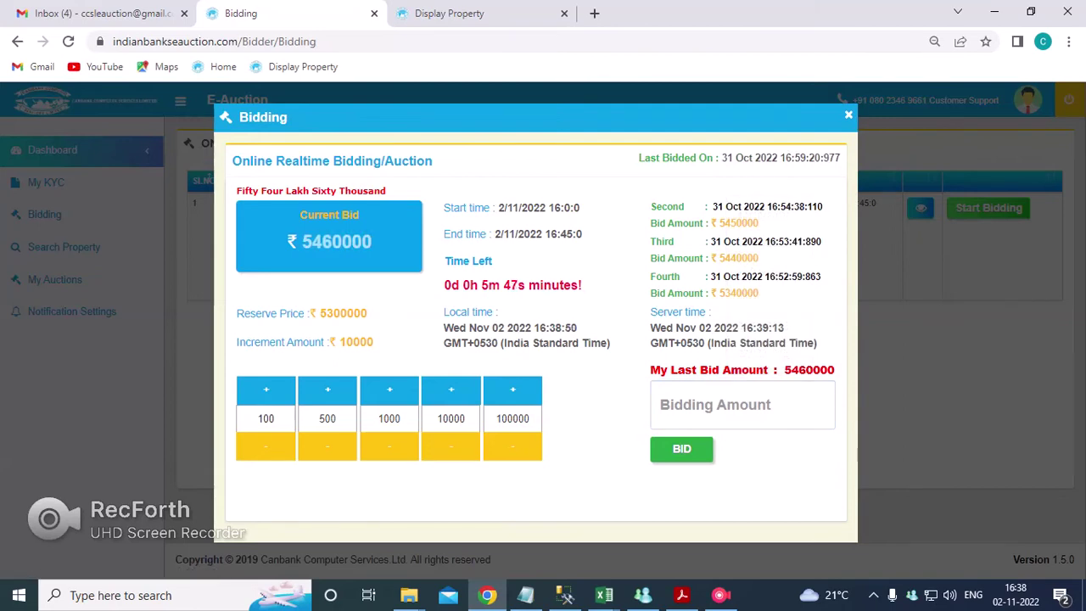
{"action": "left_click", "coordinate": [742, 405]}
{"action": "type", "text": "5"}
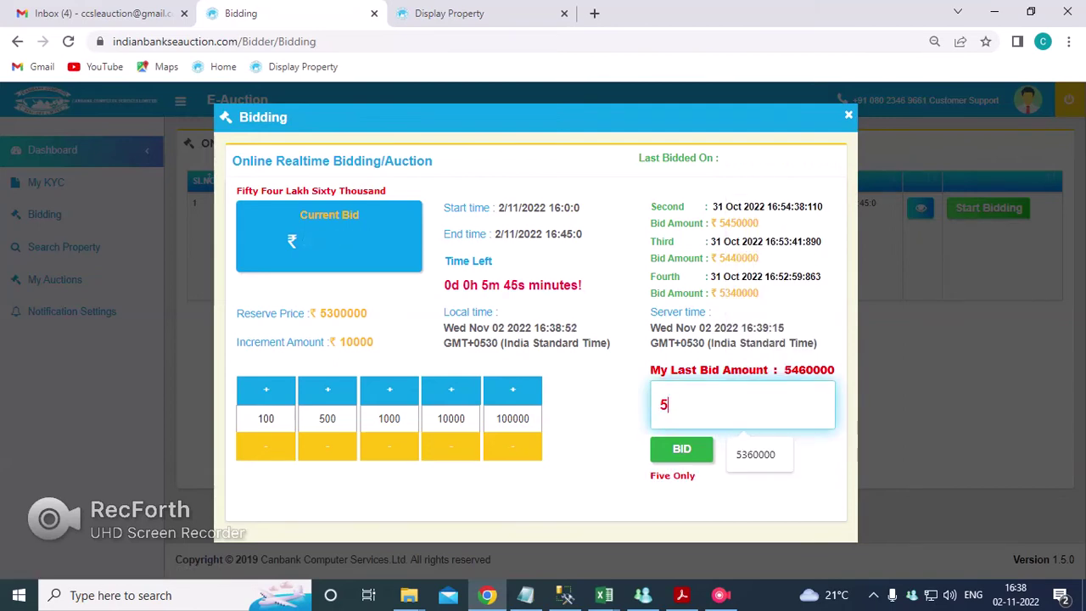
{"action": "type", "text": "3"}
{"action": "key", "text": "BackSpace"}
{"action": "key", "text": "BackSpace"}
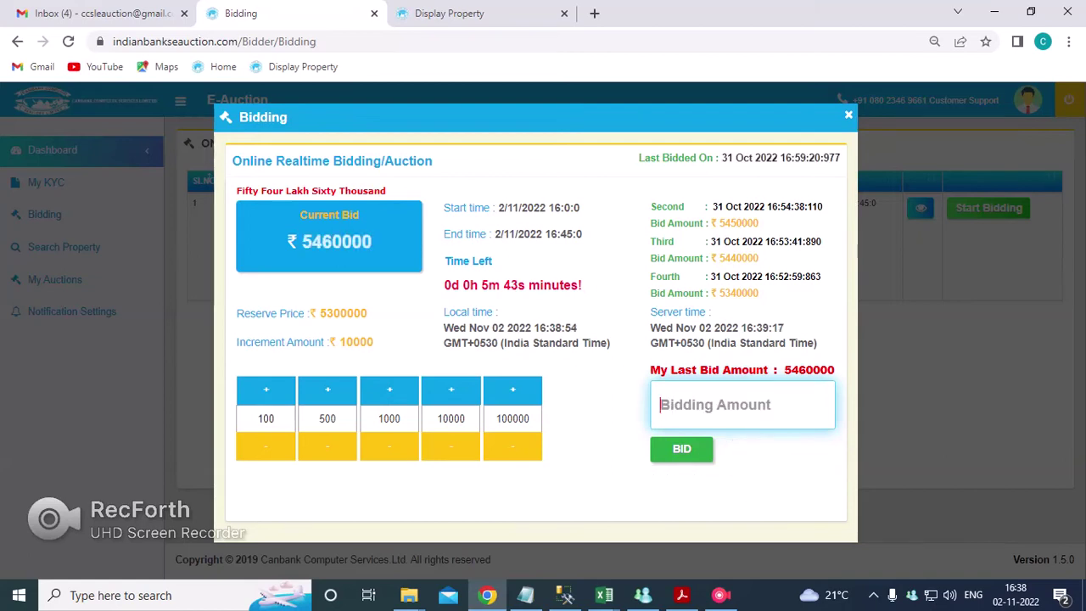
Raise the bidding amount by one 10000 increment to 5470000 and examine the second bid, the auction times and the time left.
{"action": "left_click", "coordinate": [451, 389]}
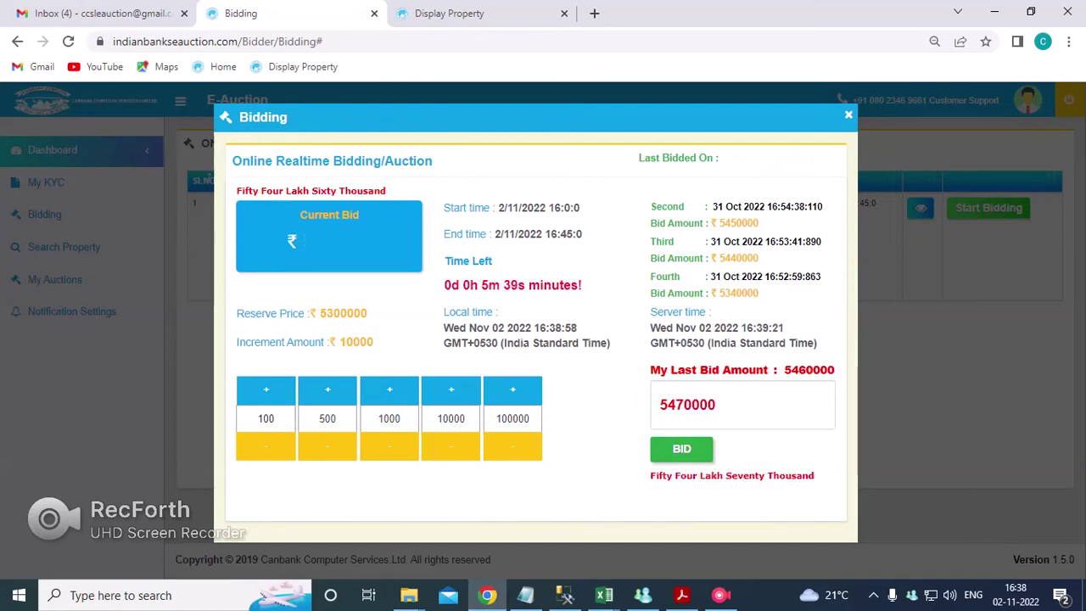
{"action": "left_click_drag", "start_coordinate": [719, 223], "coordinate": [743, 223]}
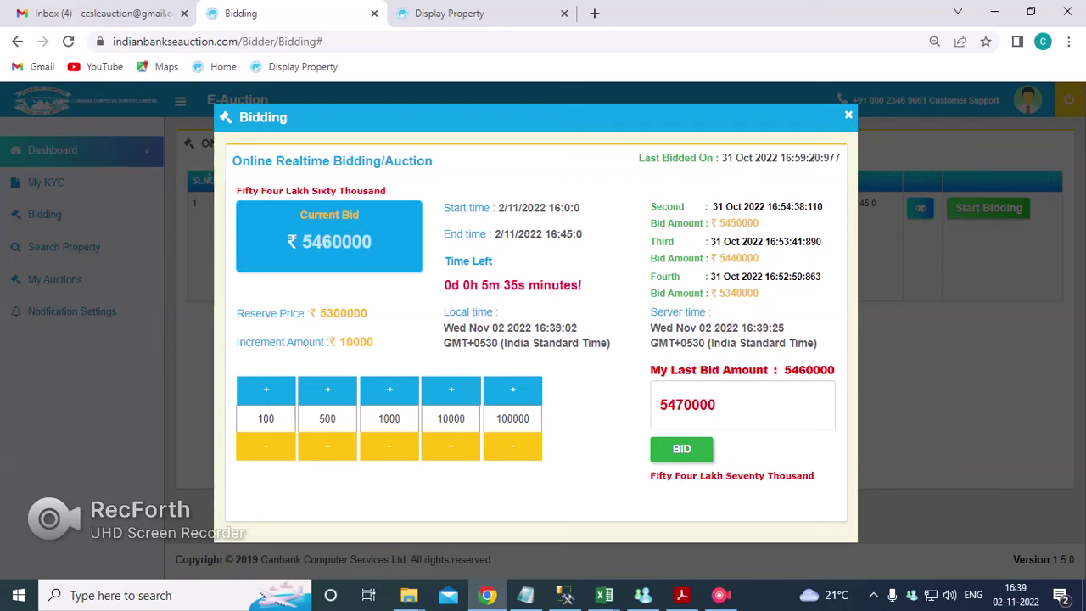
{"action": "left_click_drag", "start_coordinate": [479, 285], "coordinate": [511, 285]}
{"action": "left_click_drag", "start_coordinate": [546, 208], "coordinate": [582, 233]}
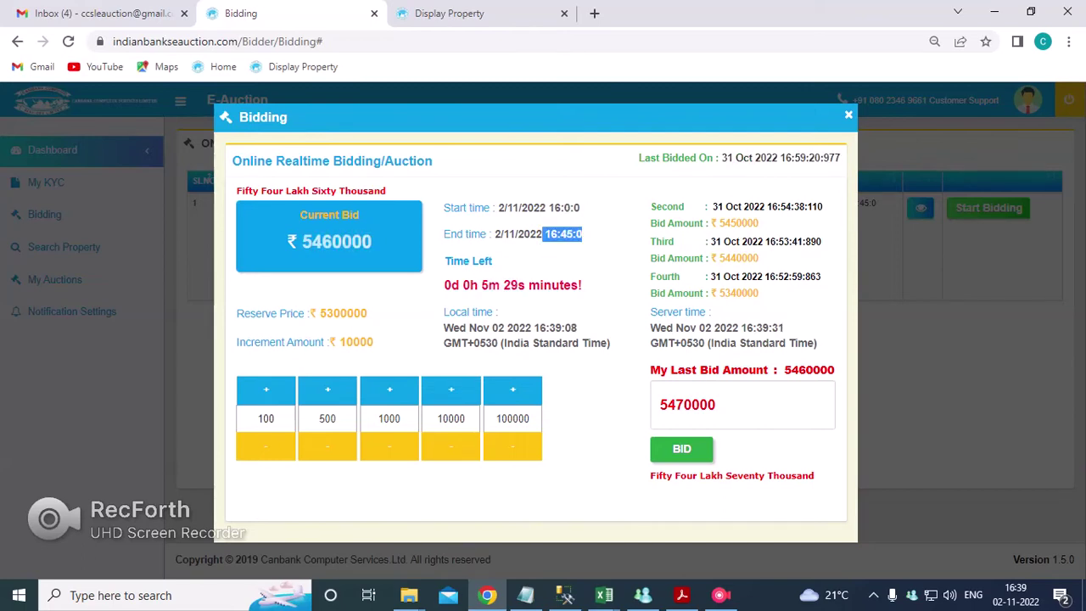
{"action": "left_click_drag", "start_coordinate": [481, 285], "coordinate": [578, 285]}
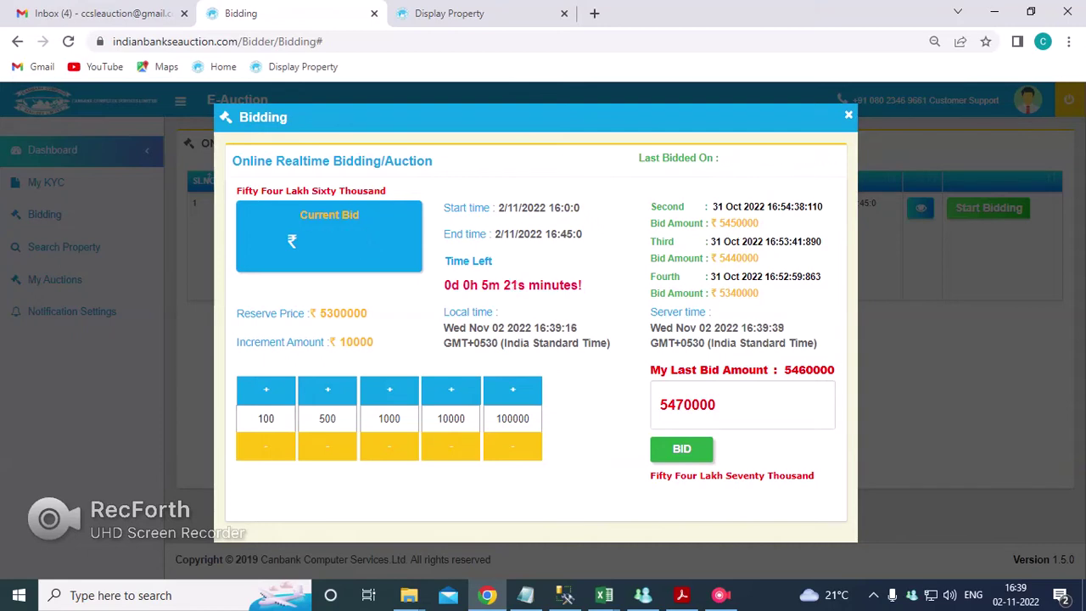
{"action": "left_click_drag", "start_coordinate": [482, 286], "coordinate": [584, 286]}
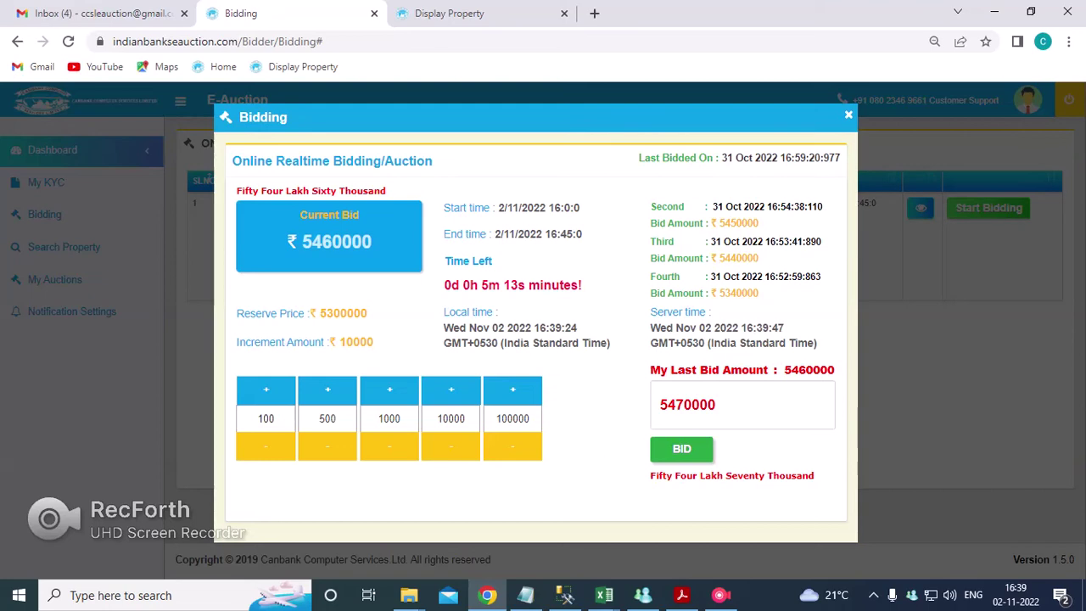
Refresh the Bidding page, start bidding on the listed property again and check My Last Bid Amount.
{"action": "key", "text": "F5"}
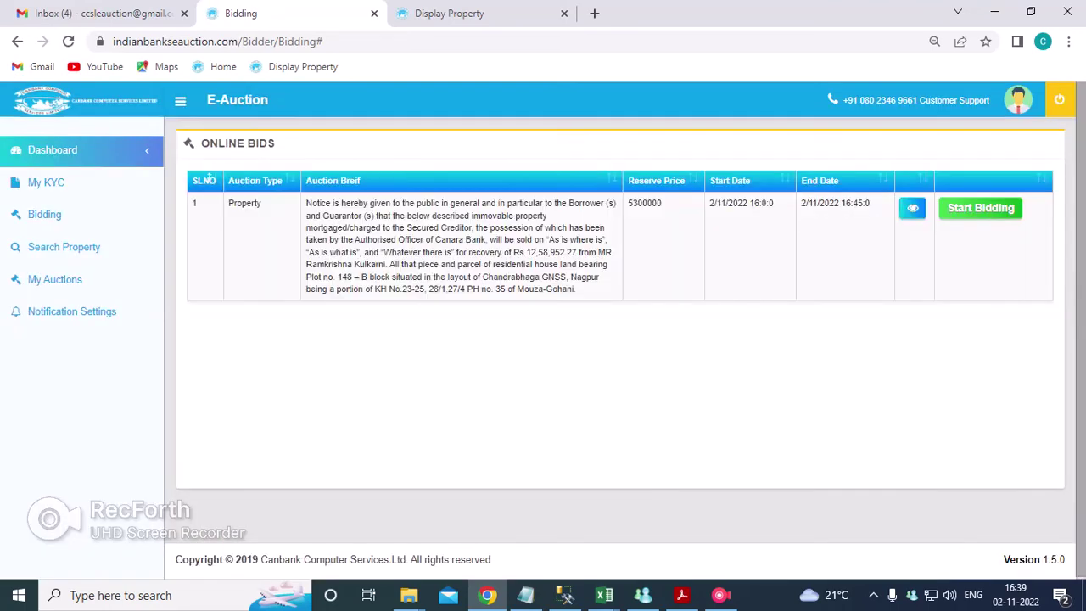
{"action": "left_click", "coordinate": [980, 208]}
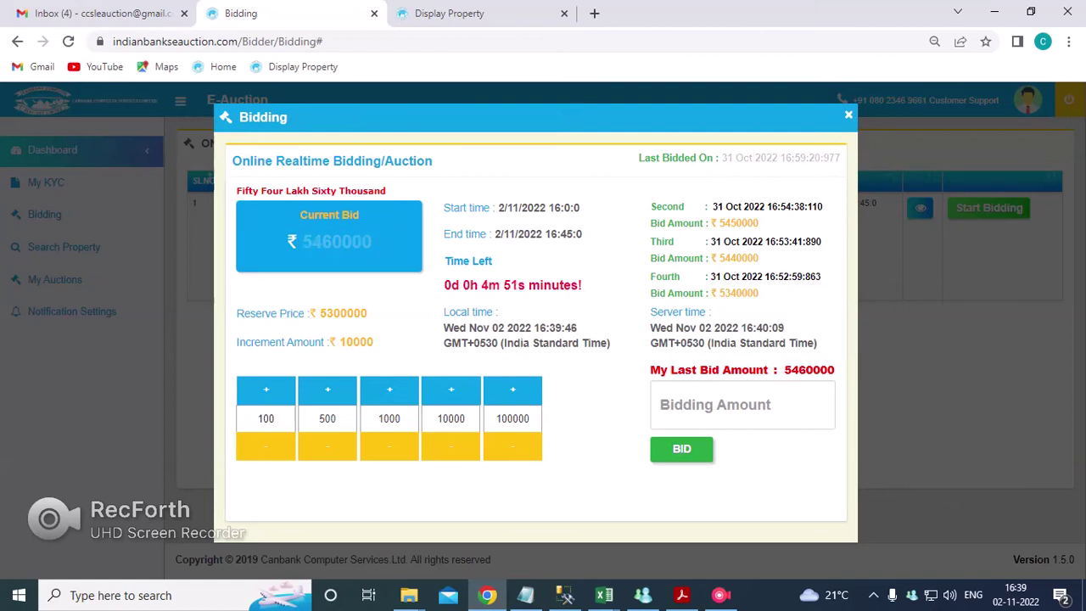
{"action": "left_click_drag", "start_coordinate": [784, 370], "coordinate": [835, 370]}
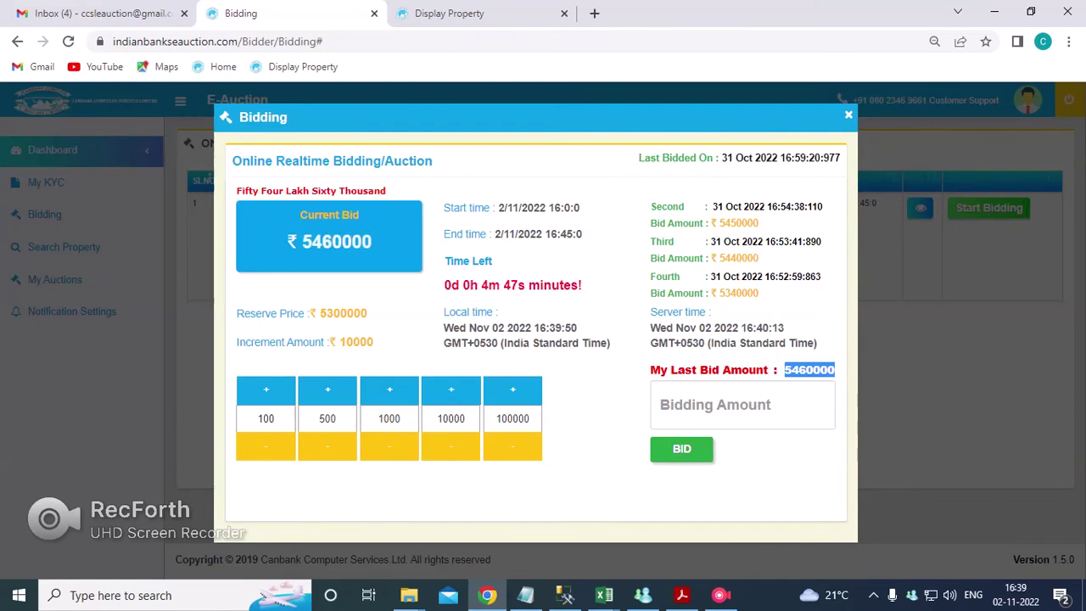
Check the current bid and reserve price, raise the bidding amount by one 10000 increment to 5470000 and clear it.
{"action": "left_click_drag", "start_coordinate": [331, 242], "coordinate": [341, 243]}
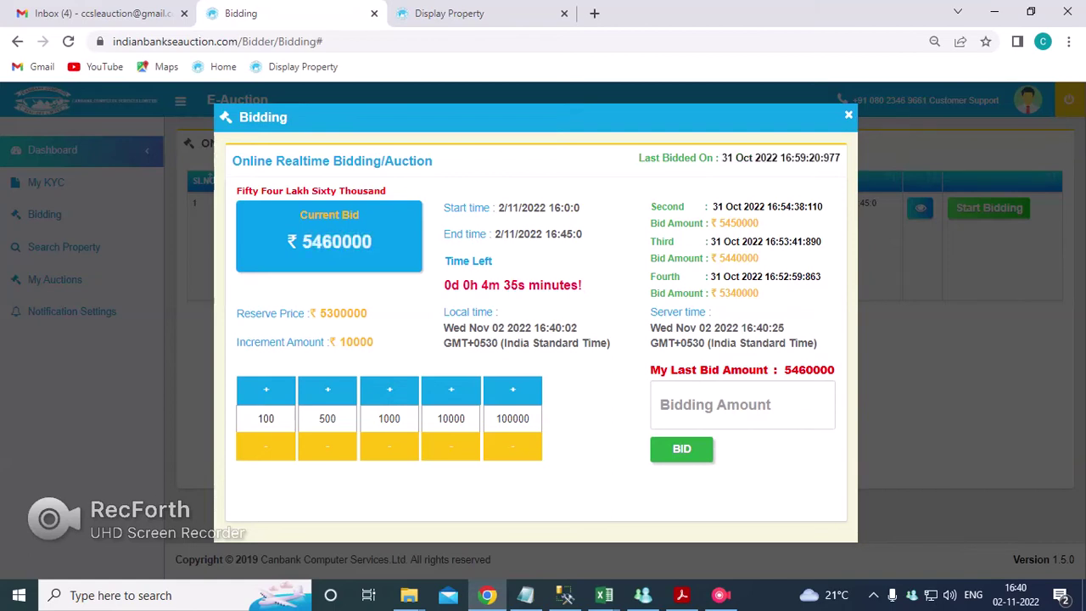
{"action": "left_click_drag", "start_coordinate": [332, 313], "coordinate": [348, 313]}
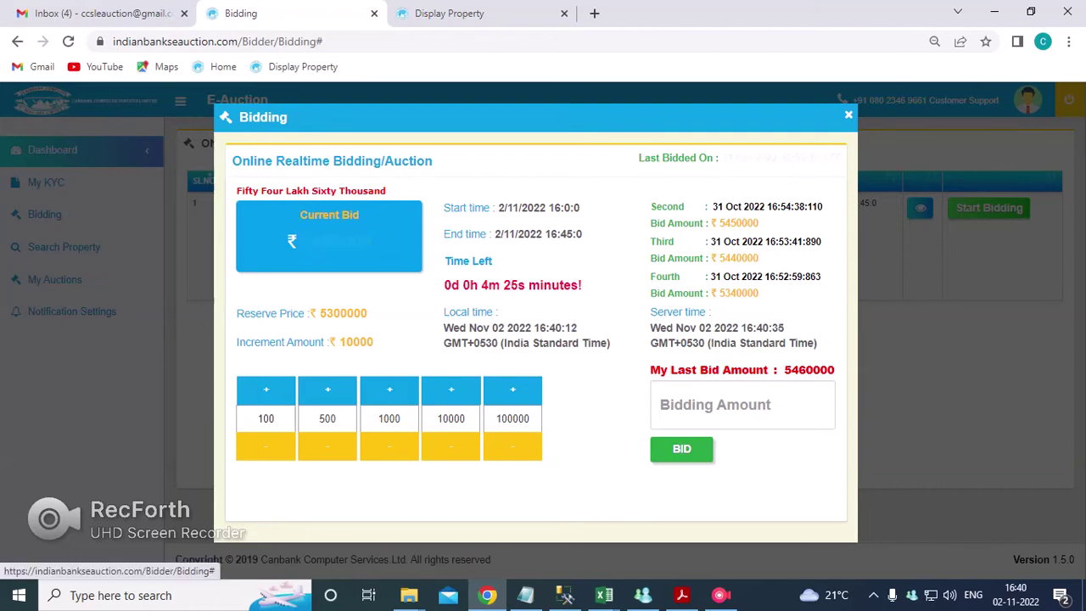
{"action": "left_click", "coordinate": [451, 390]}
{"action": "double_click", "coordinate": [687, 405]}
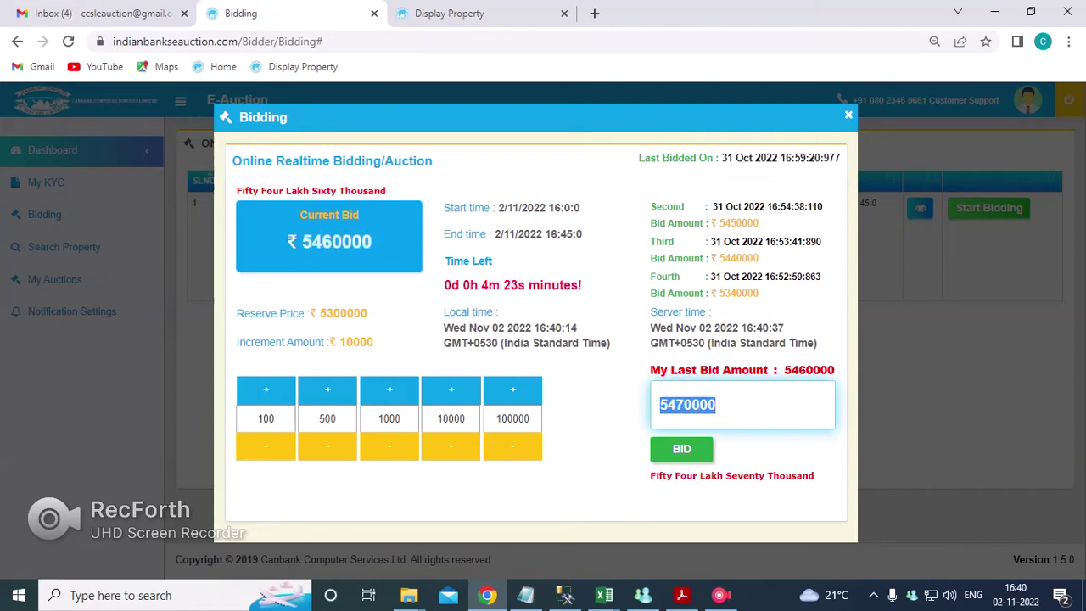
{"action": "key", "text": "BackSpace"}
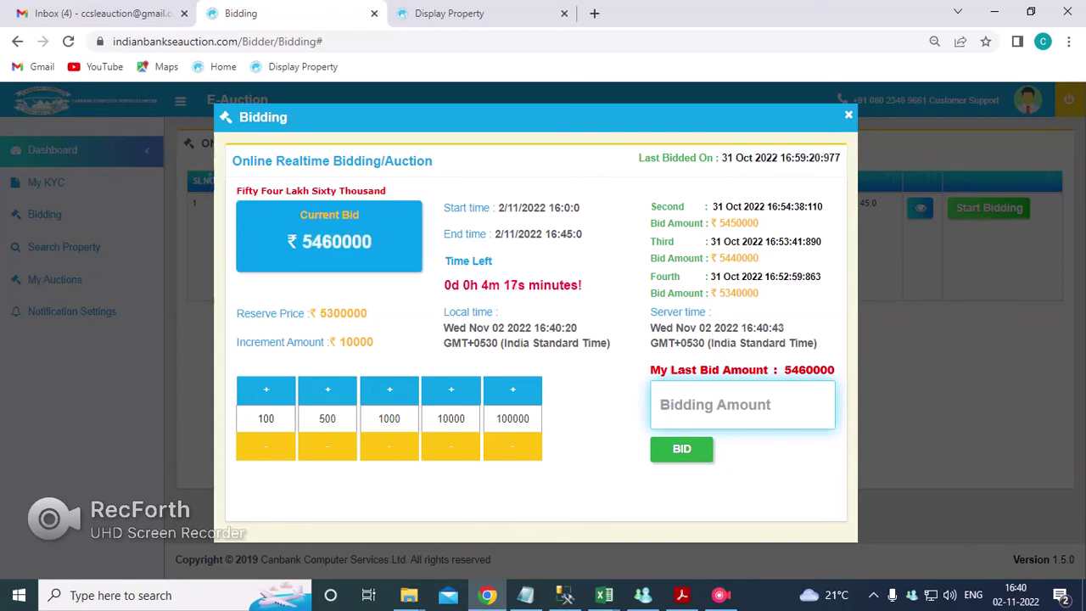
Raise the bidding amount by one 10000 increment to 5470000 and submit the bid.
{"action": "left_click", "coordinate": [451, 390]}
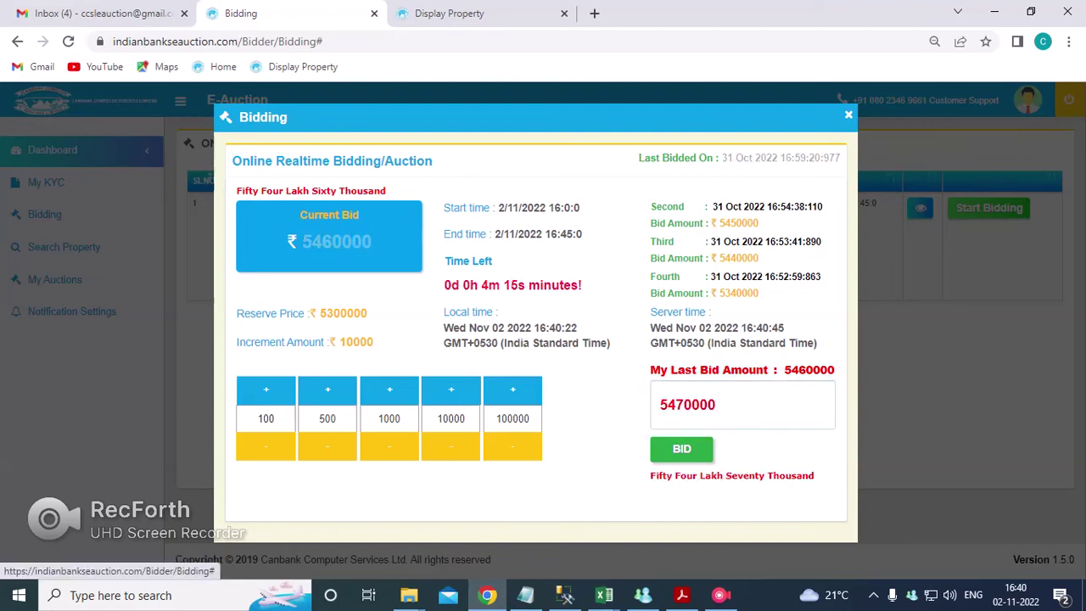
{"action": "left_click_drag", "start_coordinate": [676, 404], "coordinate": [701, 405]}
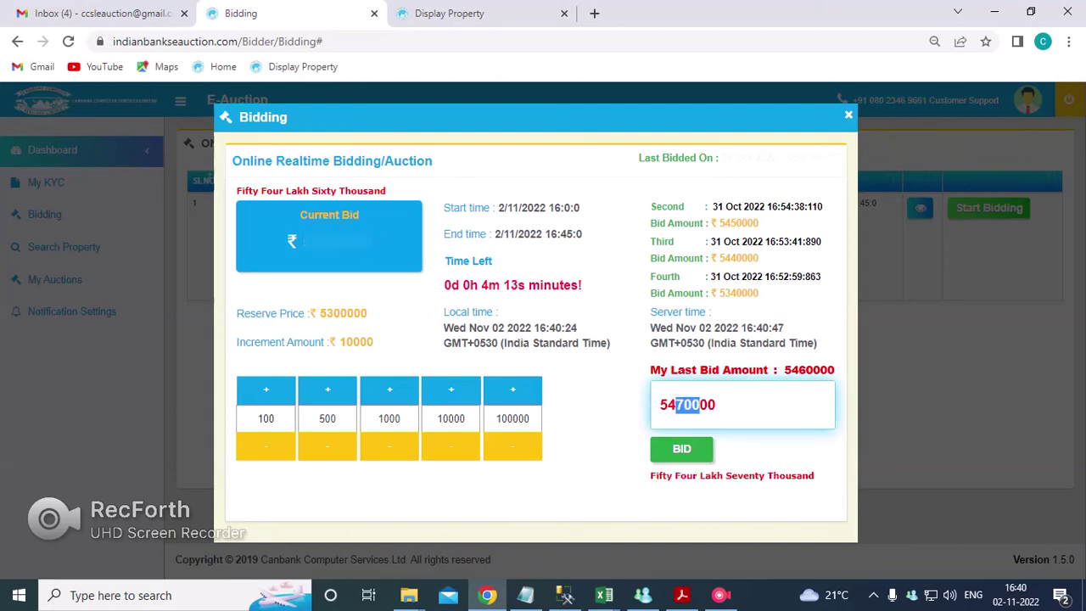
{"action": "left_click", "coordinate": [730, 405]}
{"action": "left_click", "coordinate": [681, 448]}
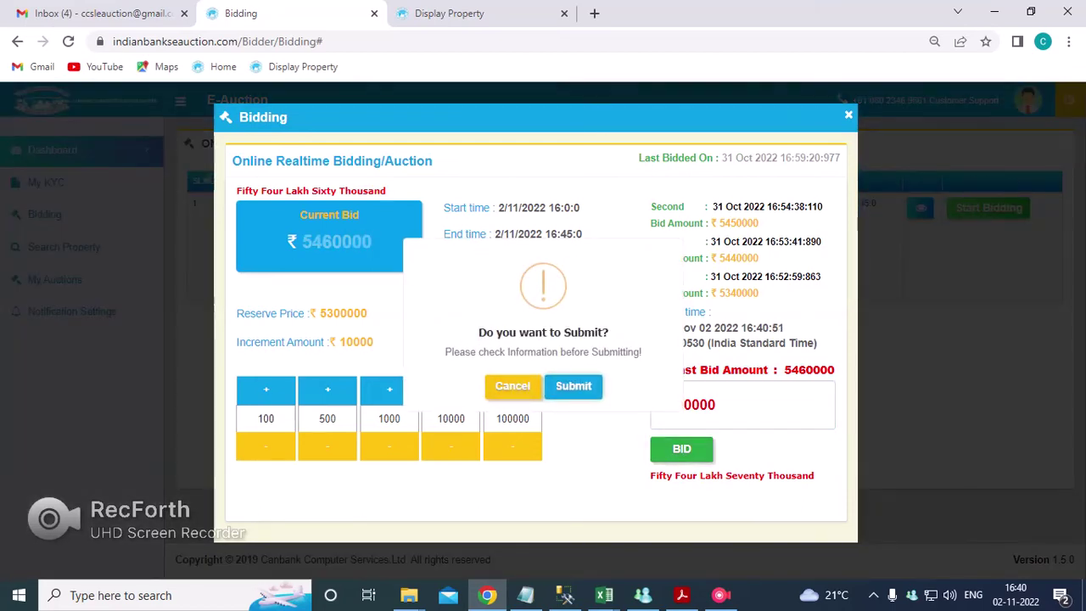
{"action": "left_click", "coordinate": [573, 386]}
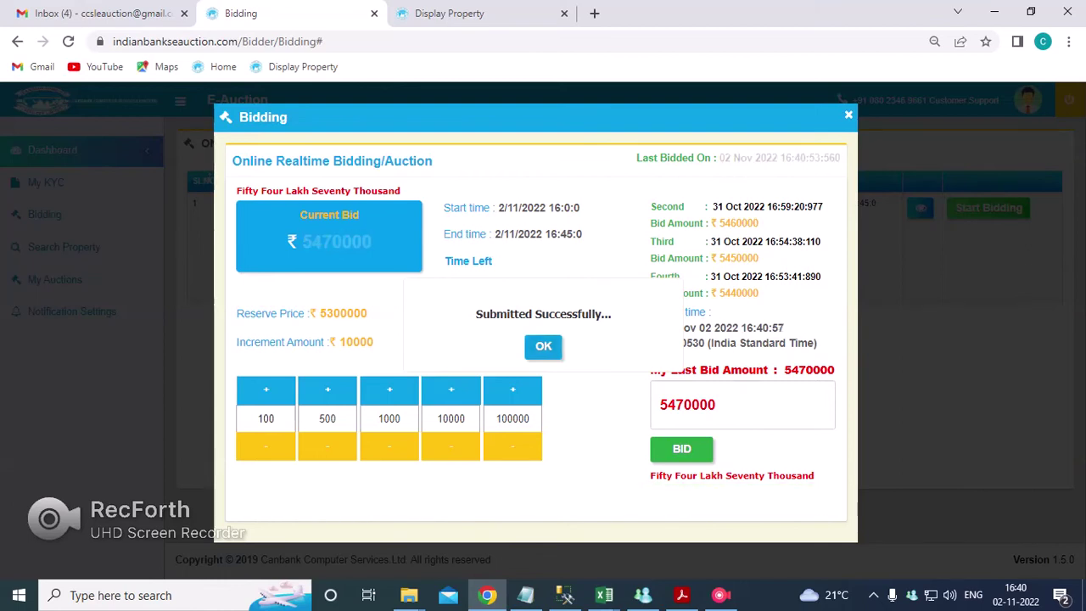
{"action": "key", "text": "Return"}
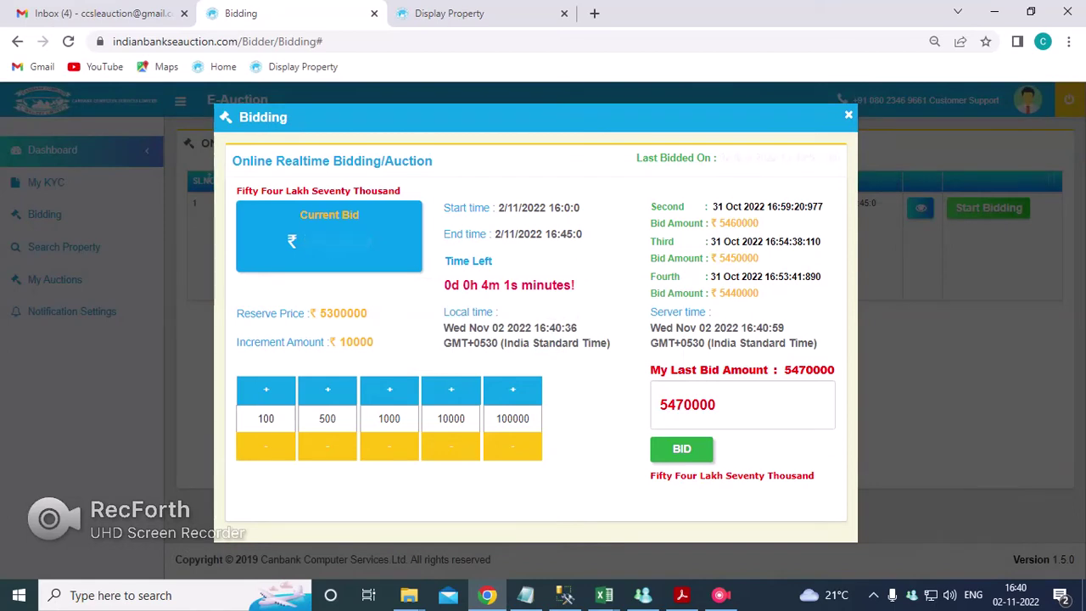
Replace the bidding amount with 547000 and clear the field.
{"action": "double_click", "coordinate": [689, 405]}
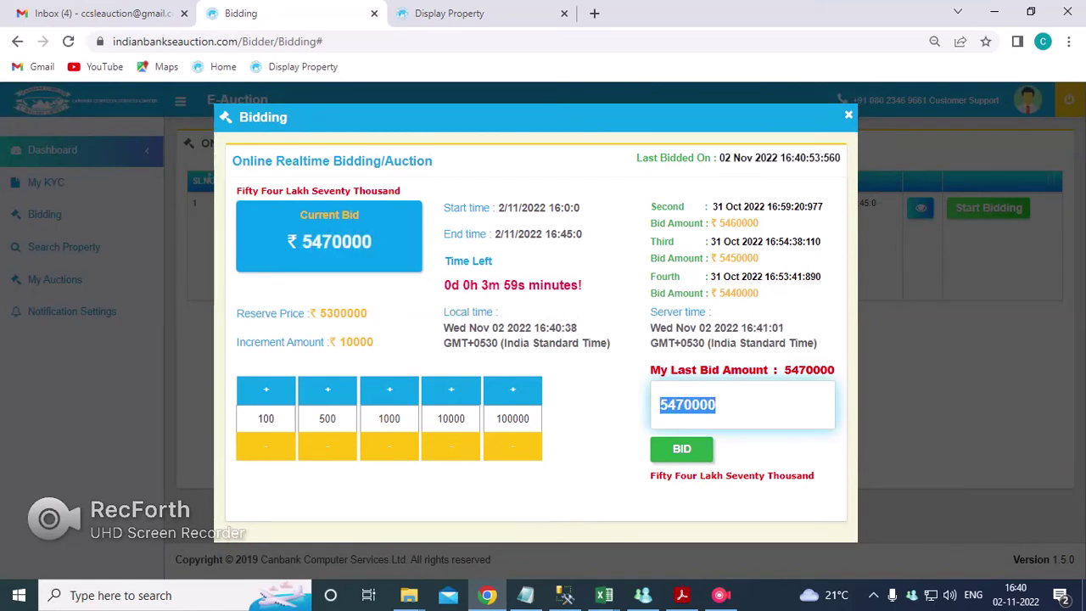
{"action": "type", "text": "547000"}
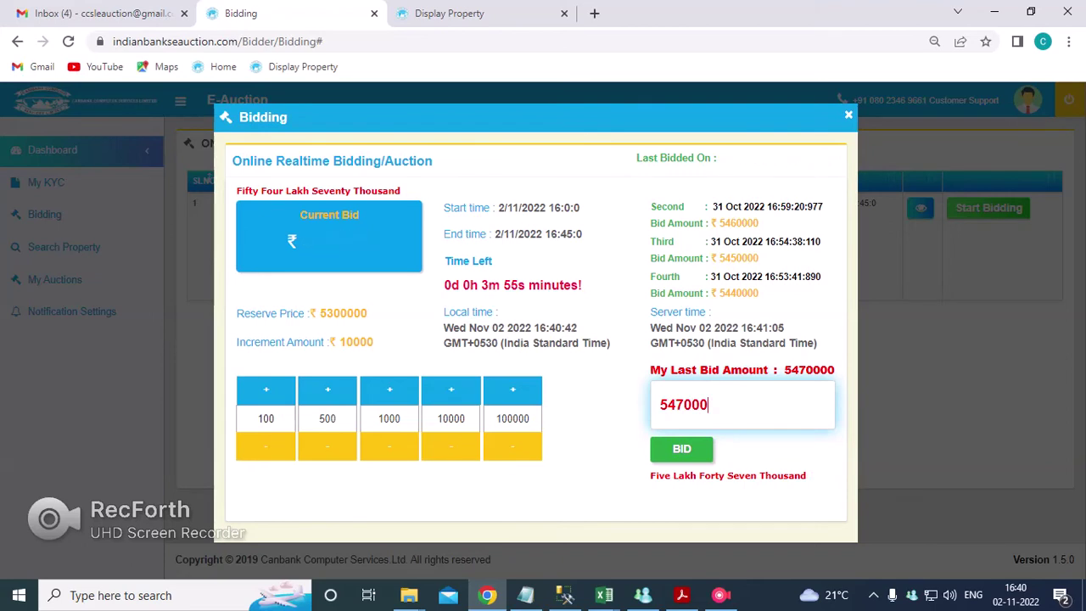
{"action": "double_click", "coordinate": [684, 406]}
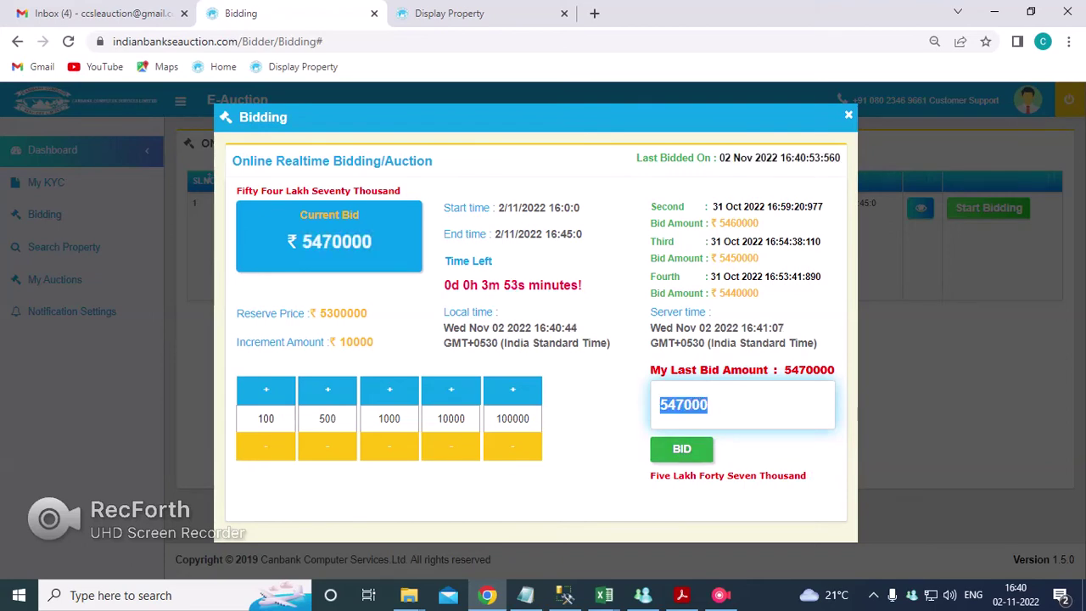
{"action": "key", "text": "BackSpace"}
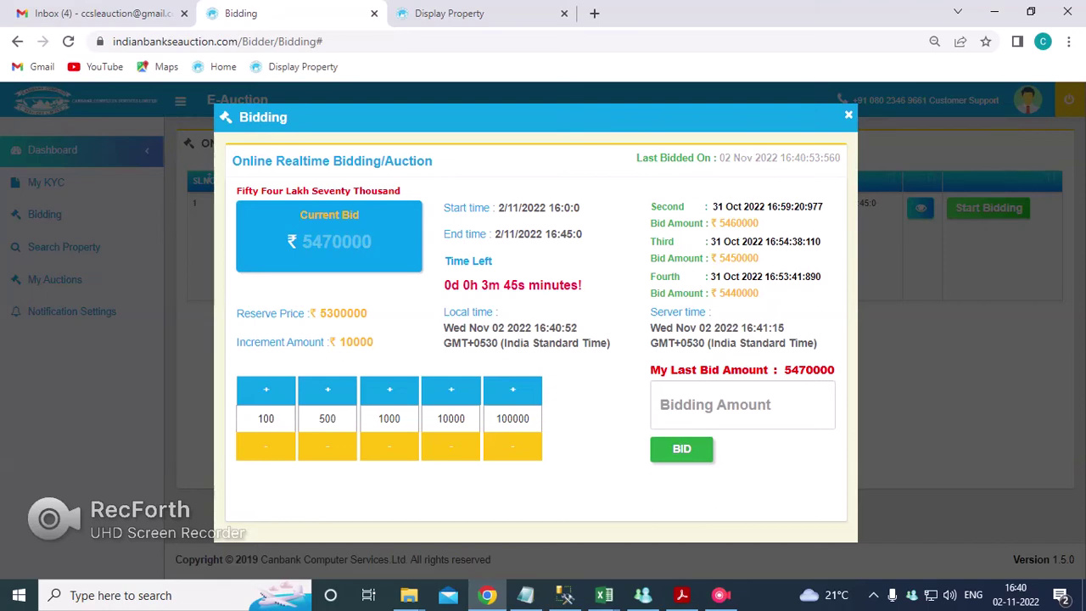
Examine the local and server times, the auction's start and end times, the time left and the current bid.
{"action": "left_click_drag", "start_coordinate": [444, 312], "coordinate": [499, 313]}
{"action": "left_click_drag", "start_coordinate": [610, 343], "coordinate": [726, 294]}
{"action": "left_click", "coordinate": [491, 285]}
{"action": "left_click_drag", "start_coordinate": [489, 286], "coordinate": [503, 286]}
{"action": "left_click_drag", "start_coordinate": [581, 208], "coordinate": [549, 208]}
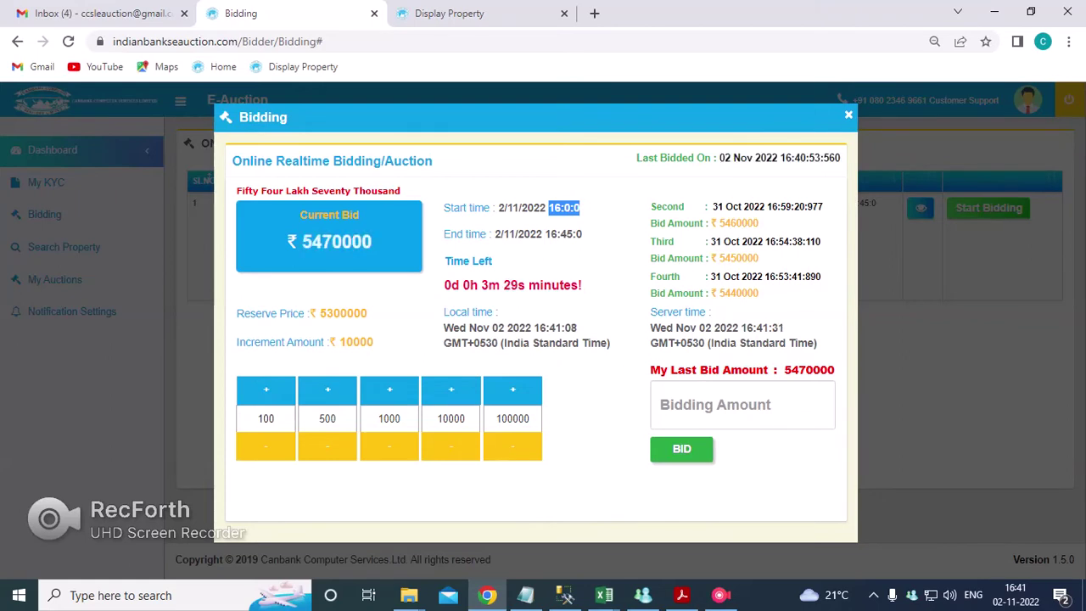
{"action": "left_click", "coordinate": [742, 405]}
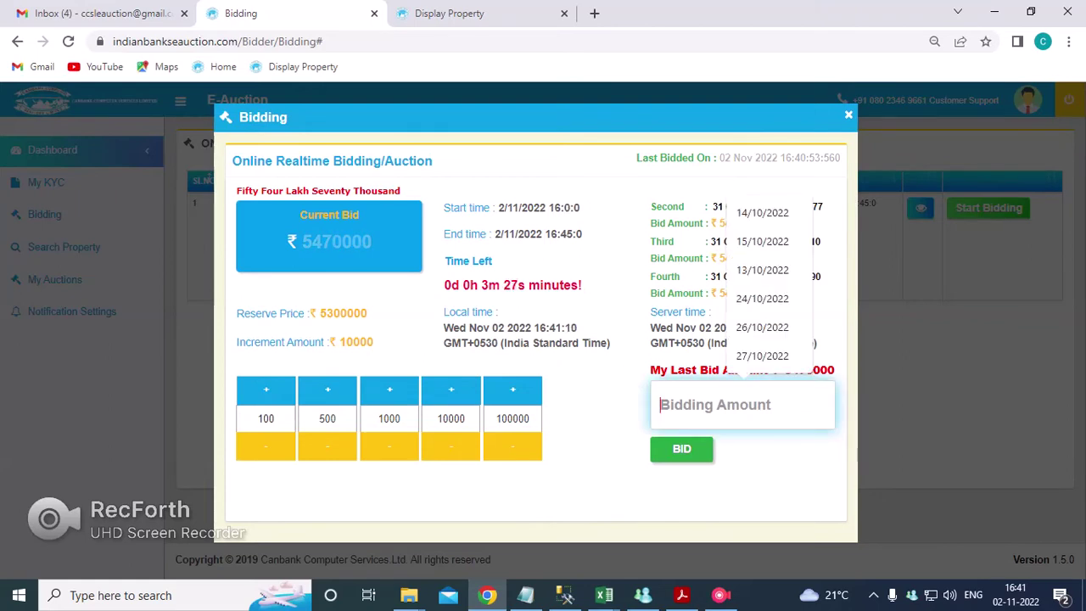
{"action": "left_click", "coordinate": [763, 479]}
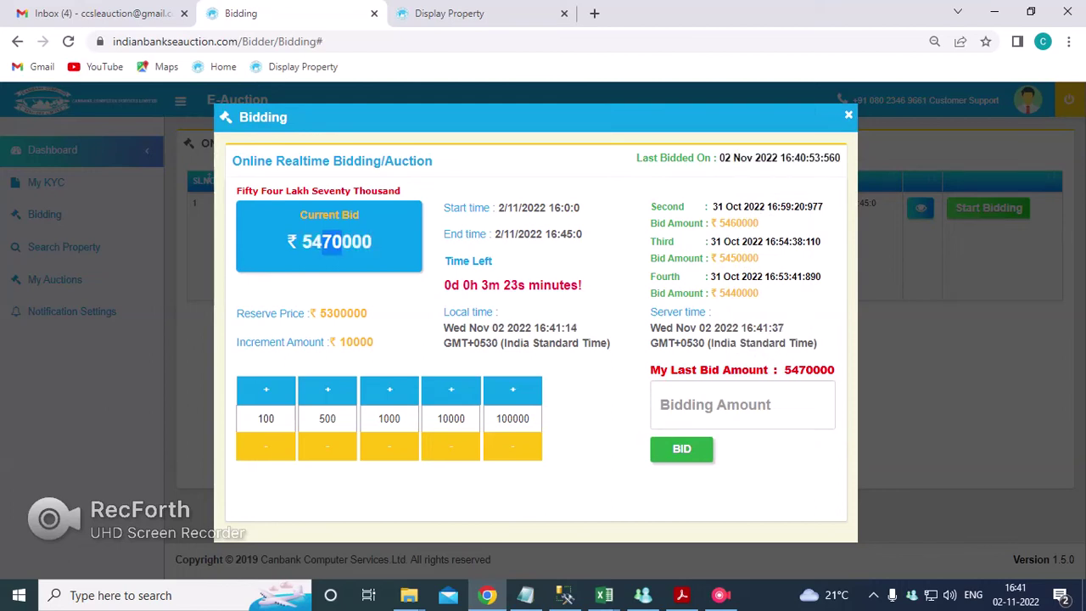
{"action": "left_click", "coordinate": [742, 405]}
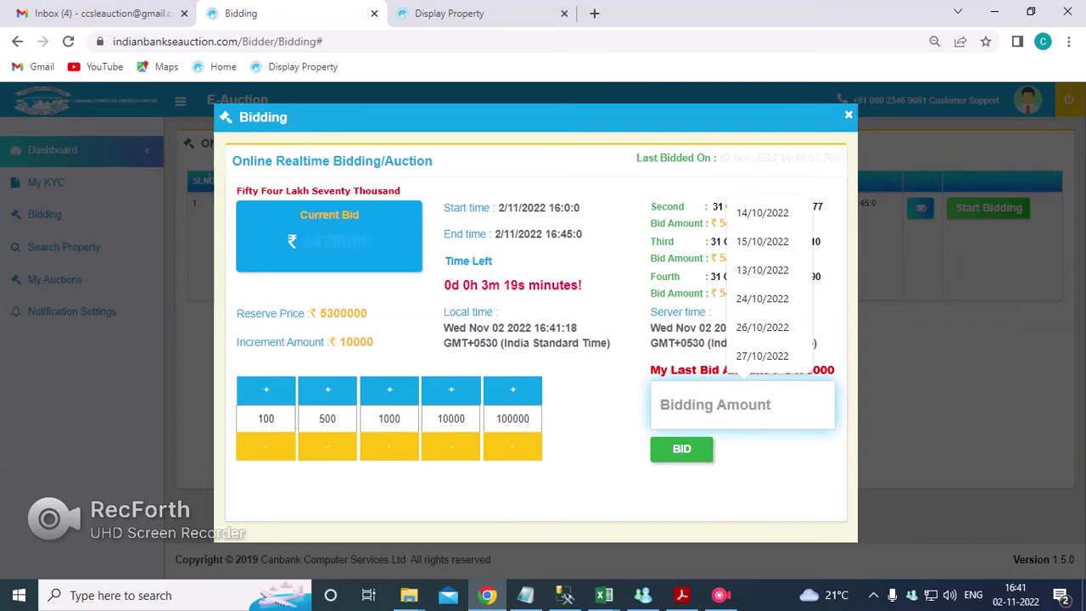
{"action": "mouse_move", "coordinate": [551, 234]}
{"action": "left_mouse_down"}
{"action": "mouse_move", "coordinate": [588, 234]}
{"action": "mouse_move", "coordinate": [545, 234]}
{"action": "left_mouse_up"}
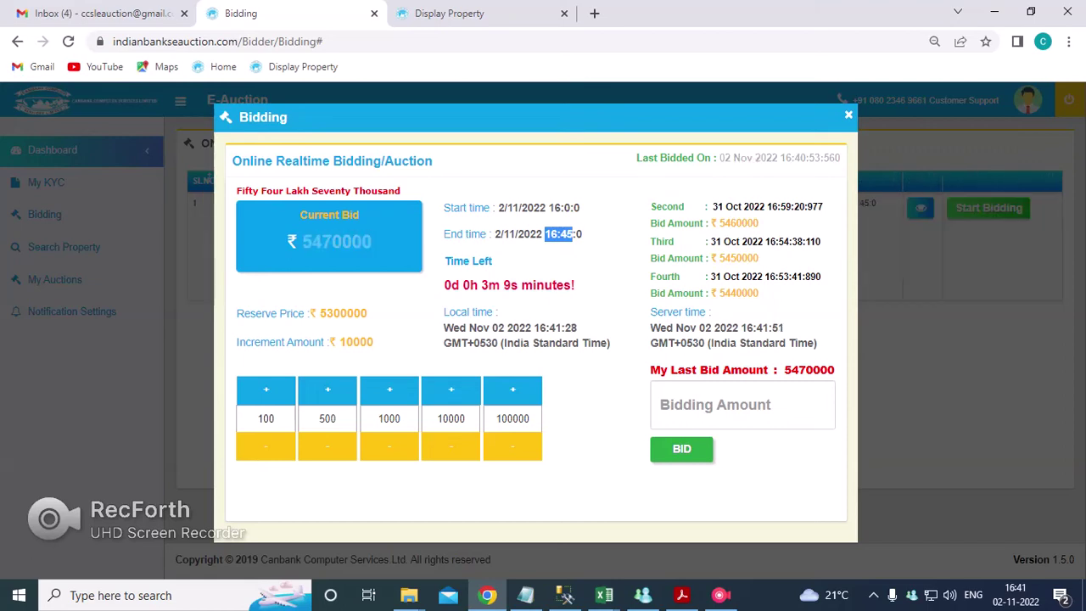
{"action": "mouse_move", "coordinate": [503, 286]}
{"action": "left_mouse_down"}
{"action": "mouse_move", "coordinate": [444, 286]}
{"action": "mouse_move", "coordinate": [510, 286]}
{"action": "left_mouse_up"}
{"action": "left_click", "coordinate": [510, 286]}
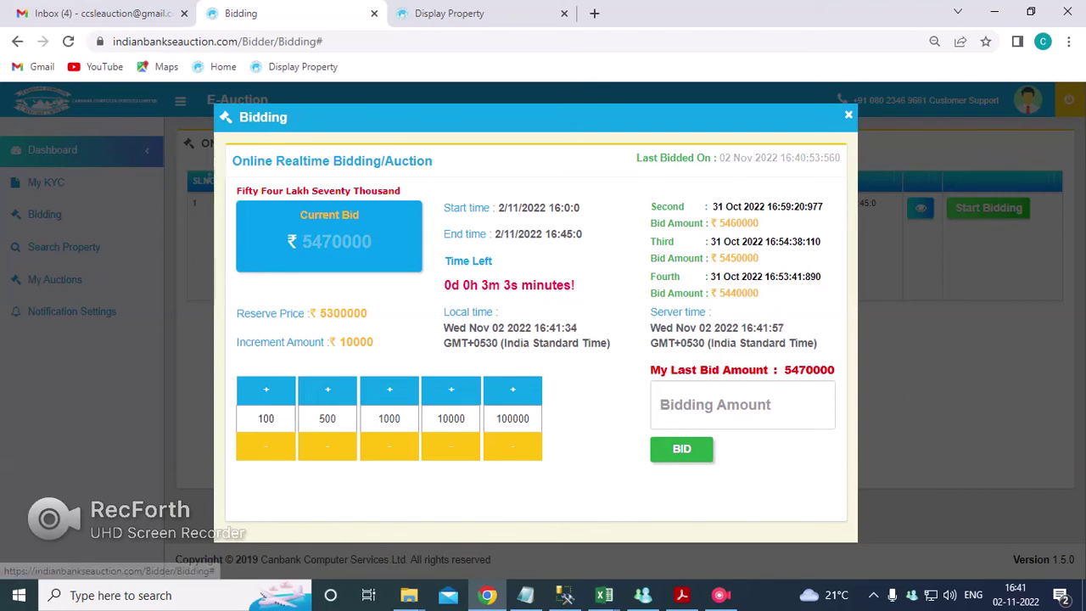
Raise the bidding amount by one 10000 increment to 5480000, check the time left and submit the bid.
{"action": "left_click", "coordinate": [743, 405]}
{"action": "left_click_drag", "start_coordinate": [342, 243], "coordinate": [322, 243]}
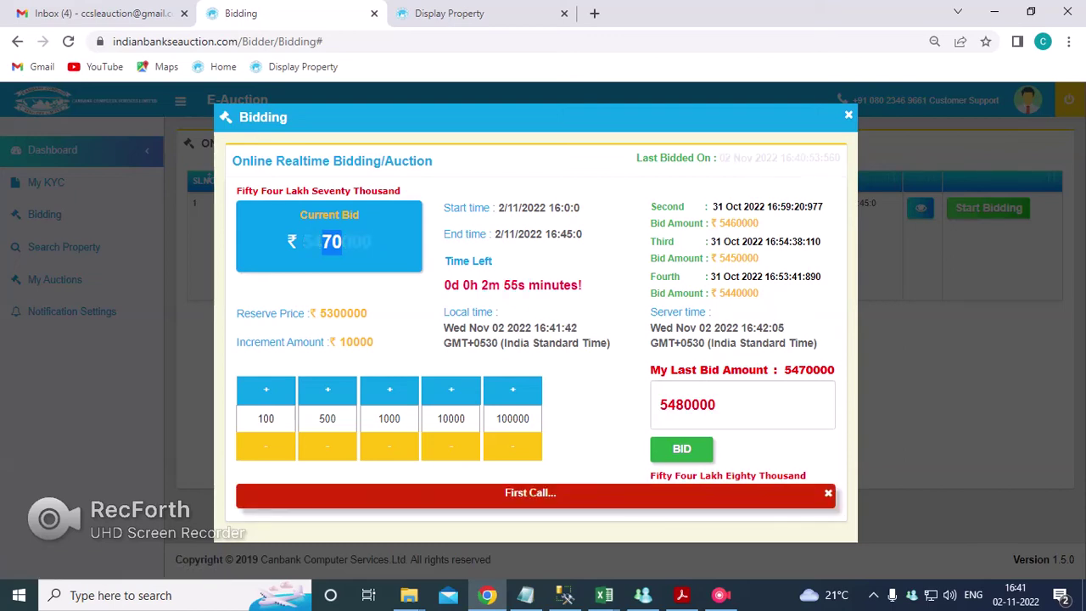
{"action": "left_click_drag", "start_coordinate": [444, 286], "coordinate": [500, 285]}
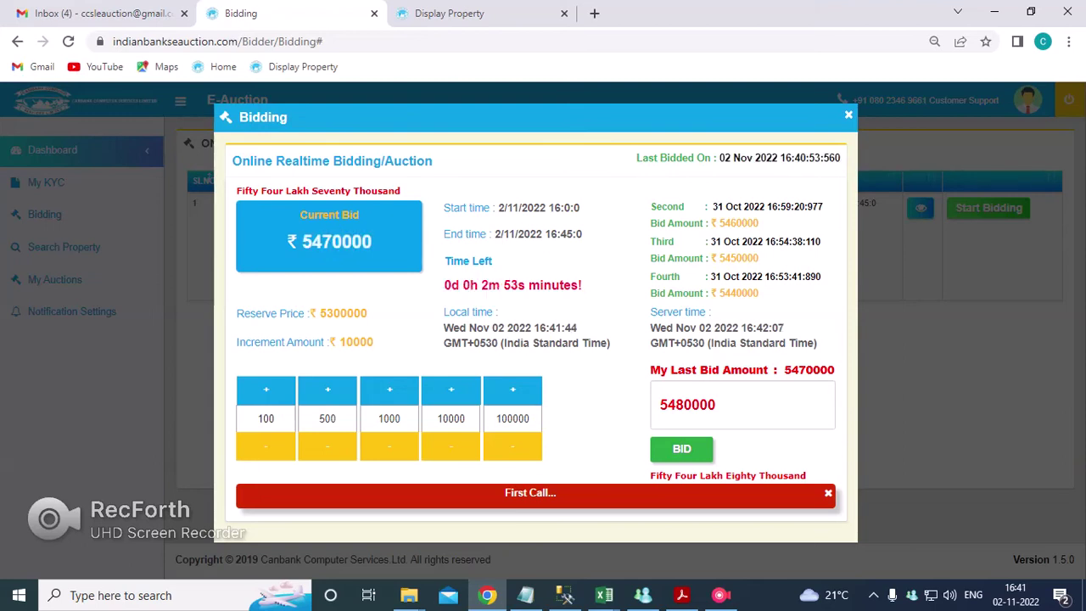
{"action": "left_click_drag", "start_coordinate": [676, 406], "coordinate": [691, 405]}
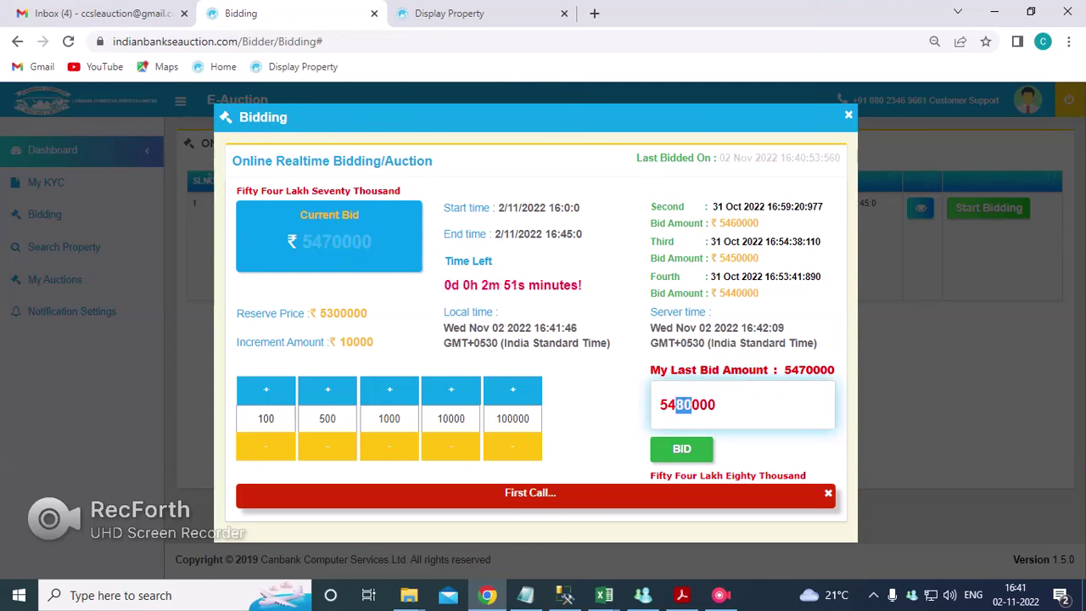
{"action": "left_click", "coordinate": [681, 450]}
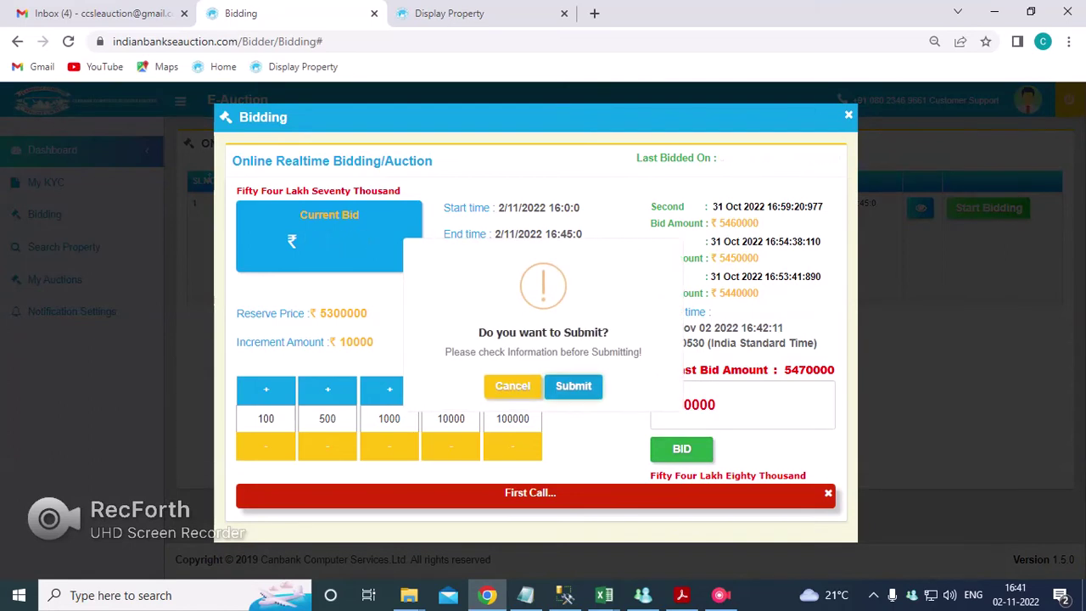
{"action": "key", "text": "Return"}
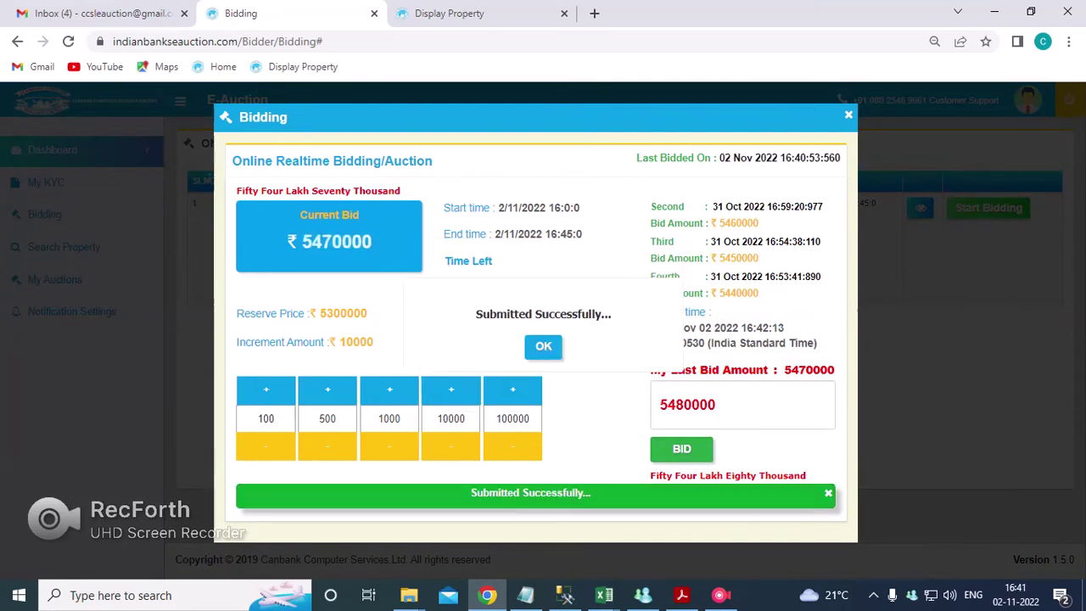
{"action": "key", "text": "Return"}
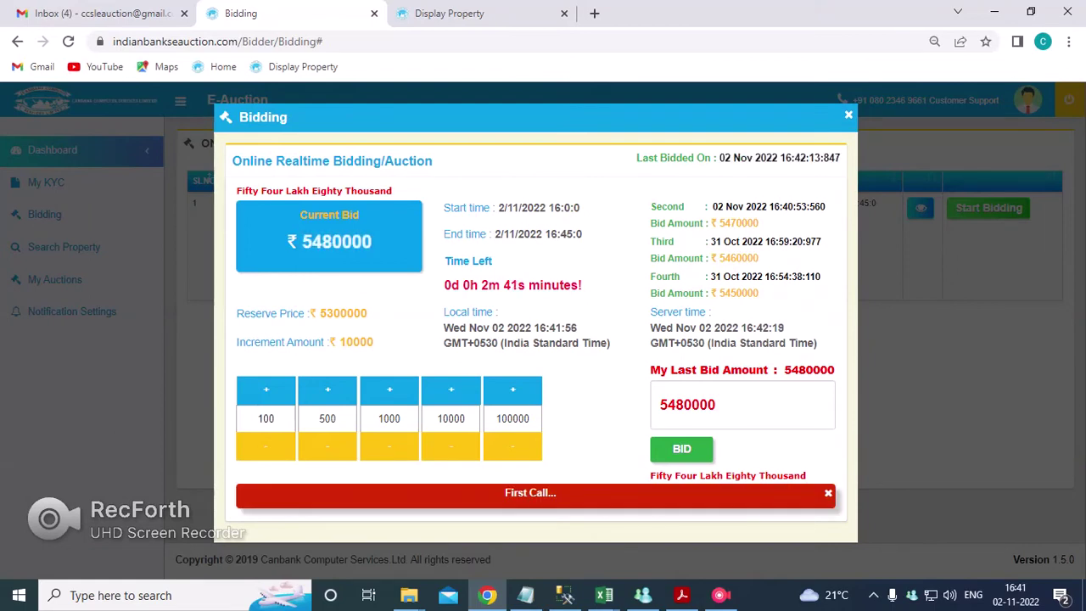
Clear the submitted bid's figure from the bidding amount field.
{"action": "left_click_drag", "start_coordinate": [676, 405], "coordinate": [700, 405]}
{"action": "left_click", "coordinate": [718, 405]}
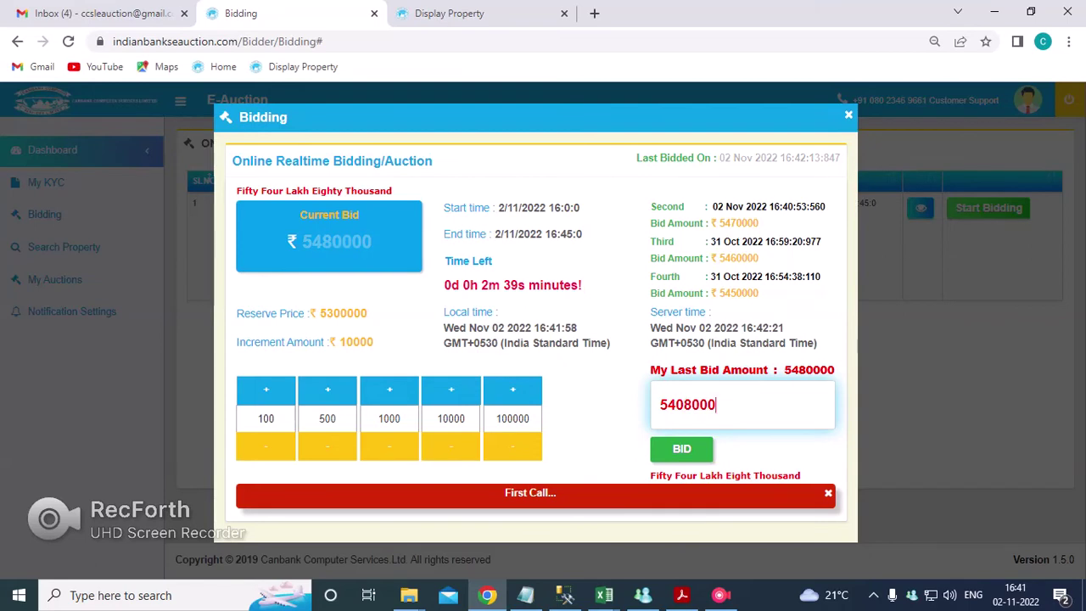
{"action": "key", "text": "BackSpace"}
{"action": "key", "text": "BackSpace"}
{"action": "key", "text": "BackSpace"}
{"action": "key", "text": "BackSpace"}
{"action": "key", "text": "BackSpace"}
{"action": "key", "text": "BackSpace"}
{"action": "key", "text": "BackSpace"}
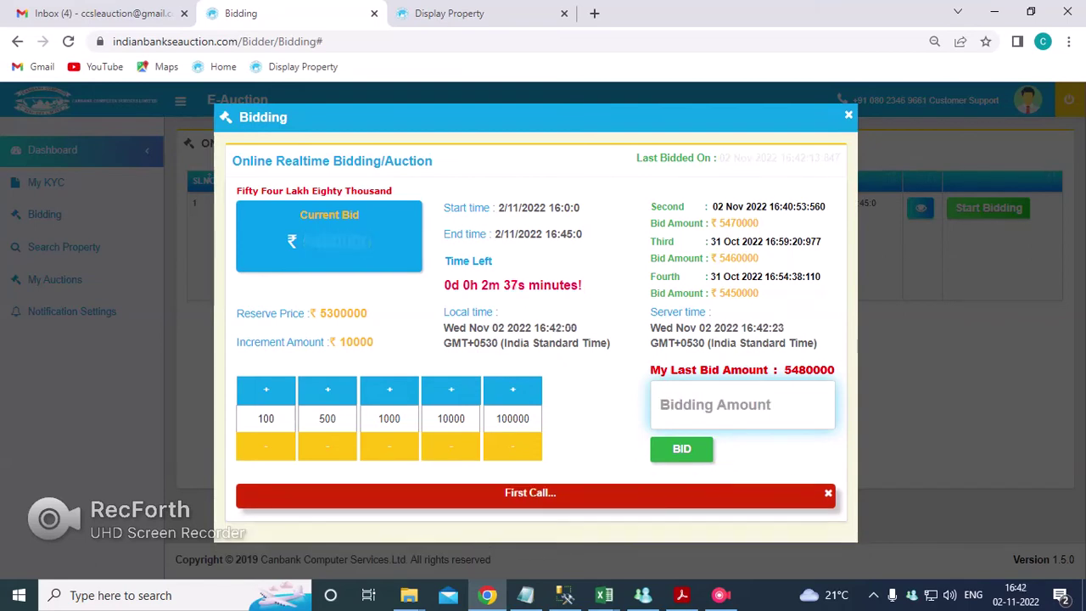
Check the current bid, refresh the Bidding page and start bidding on the listed property again.
{"action": "left_click_drag", "start_coordinate": [321, 242], "coordinate": [342, 241]}
{"action": "key", "text": "F5"}
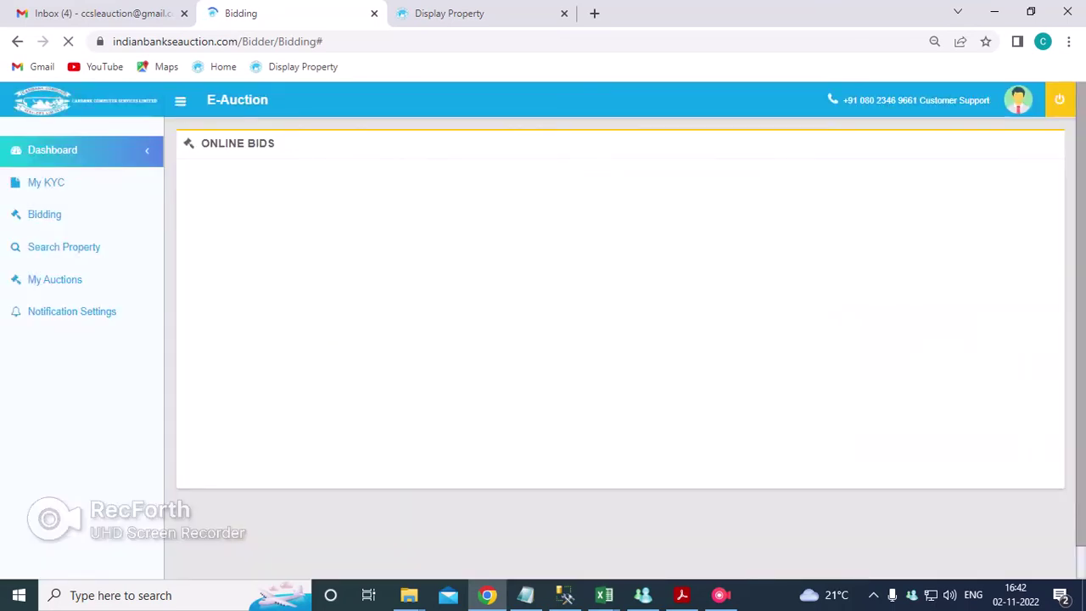
{"action": "left_click", "coordinate": [980, 208]}
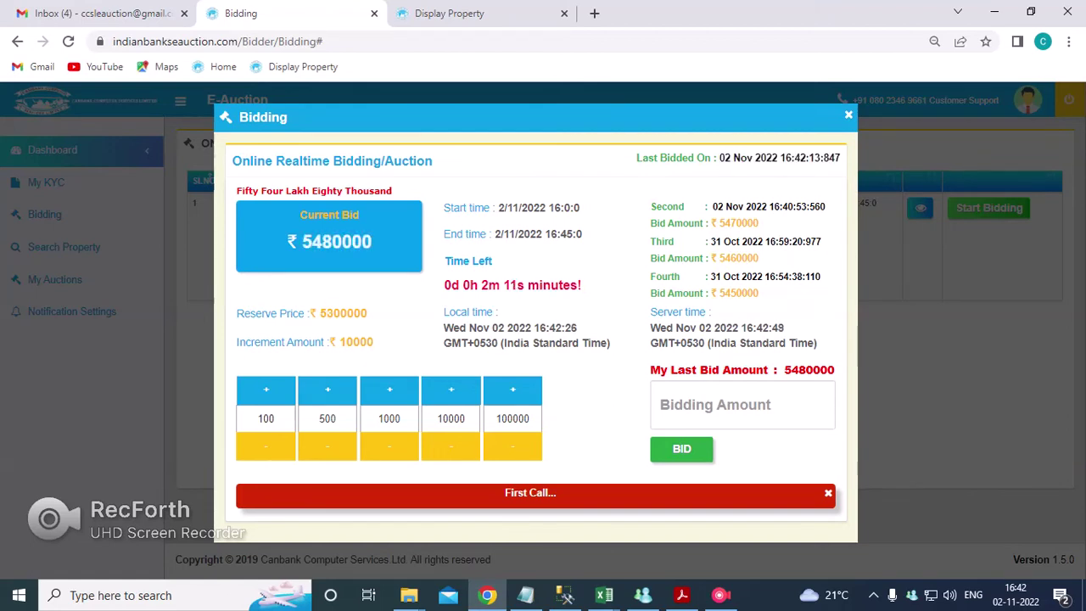
Raise the bidding amount by one 10000 increment to 5490000 and clear it without submitting.
{"action": "left_click", "coordinate": [451, 391]}
{"action": "left_click", "coordinate": [743, 405]}
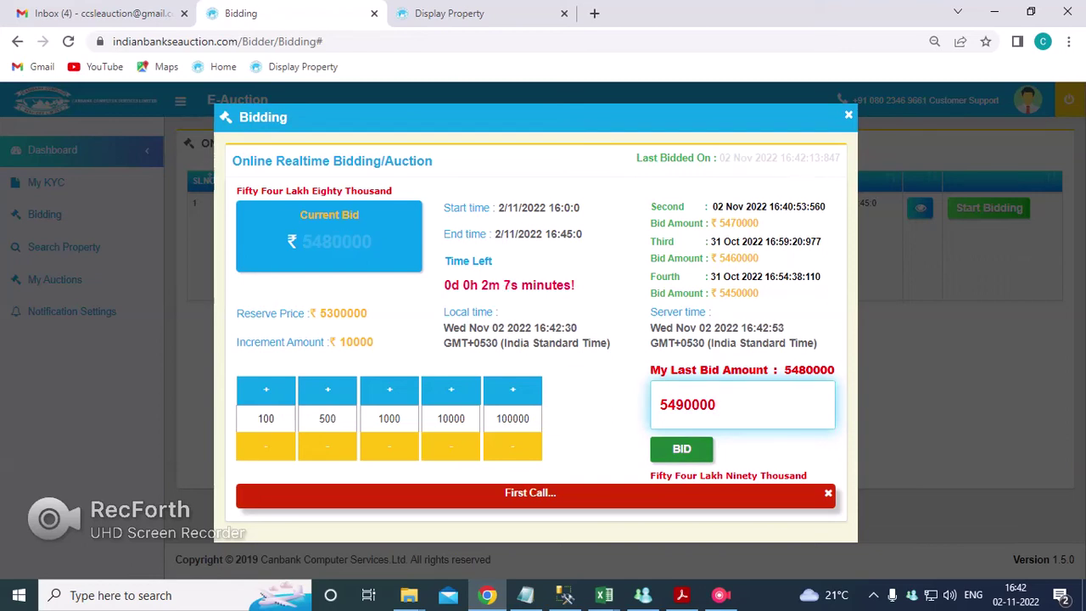
{"action": "key", "text": "BackSpace"}
{"action": "key", "text": "BackSpace"}
{"action": "key", "text": "BackSpace"}
{"action": "key", "text": "BackSpace"}
{"action": "key", "text": "BackSpace"}
{"action": "key", "text": "BackSpace"}
{"action": "key", "text": "BackSpace"}
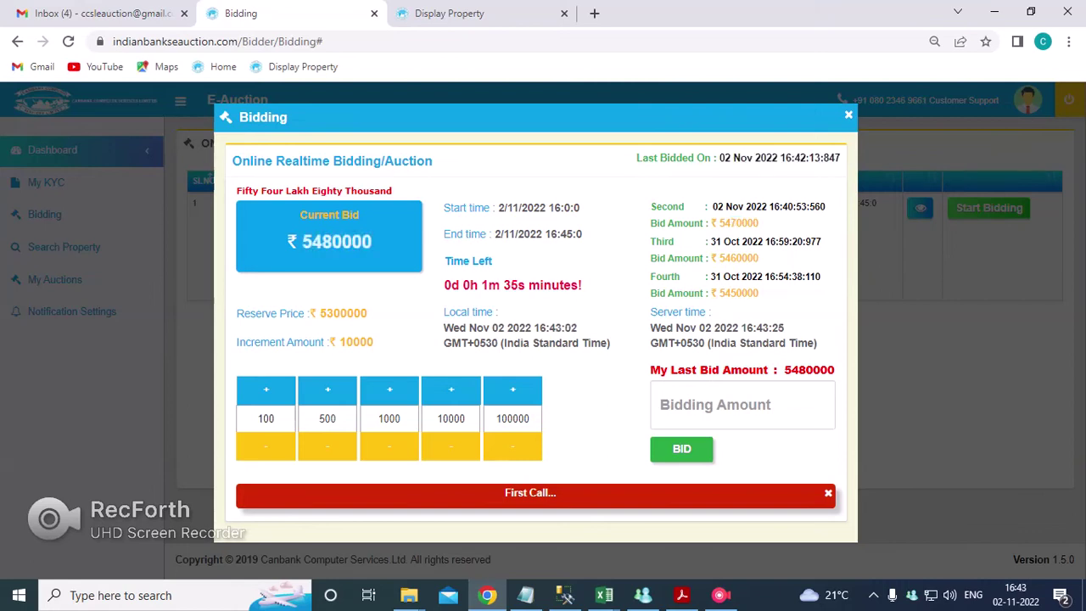
Examine the reserve price and watch the remaining auction time, leaving the bidding amount empty.
{"action": "left_click", "coordinate": [743, 405]}
{"action": "left_click", "coordinate": [594, 424]}
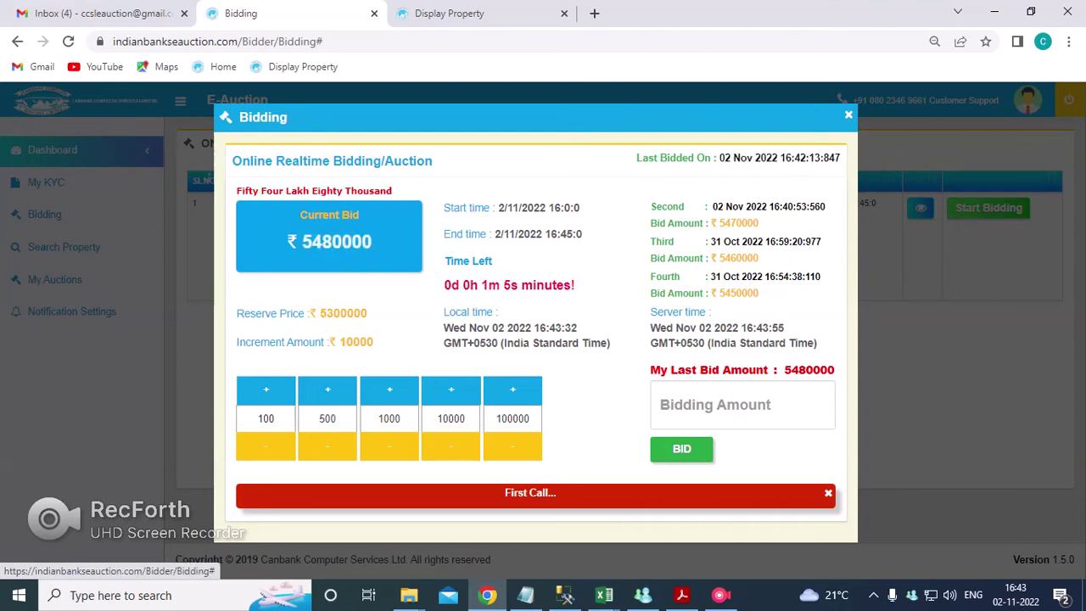
{"action": "left_click_drag", "start_coordinate": [236, 343], "coordinate": [237, 314]}
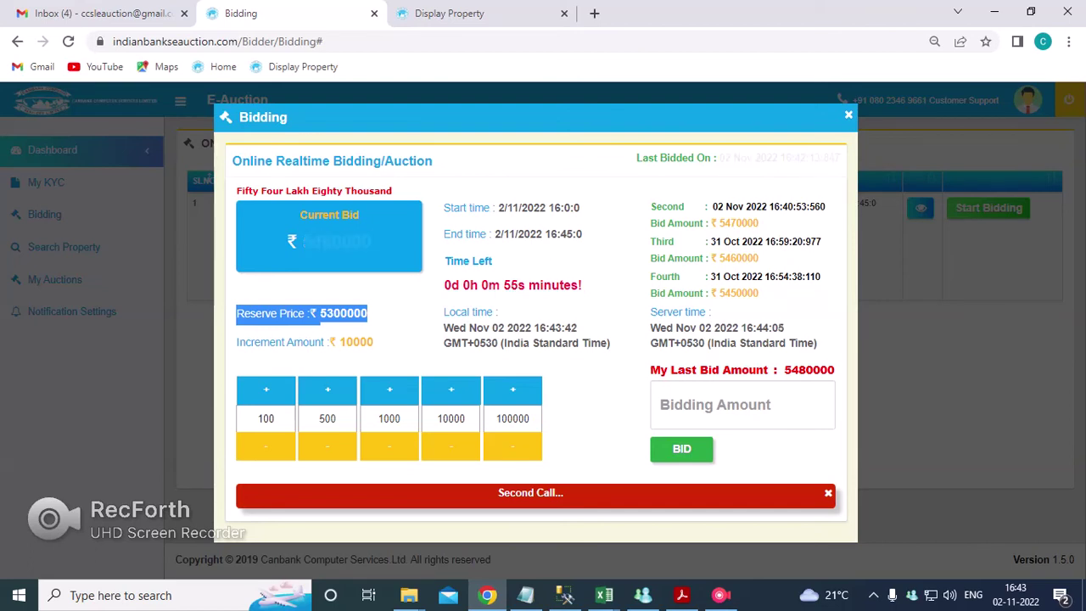
{"action": "left_click", "coordinate": [743, 405]}
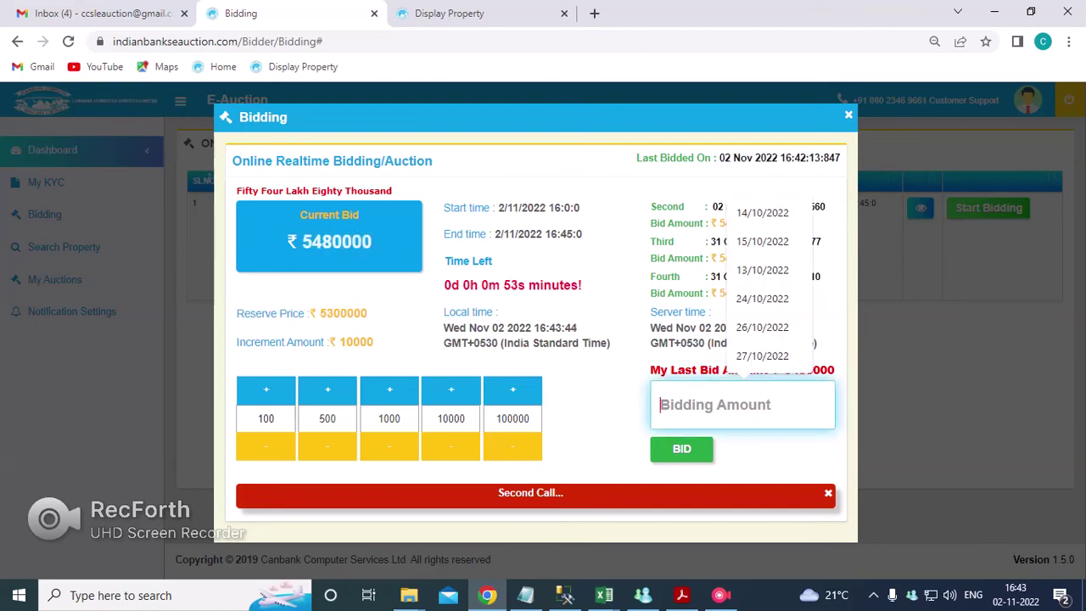
{"action": "left_click", "coordinate": [597, 416]}
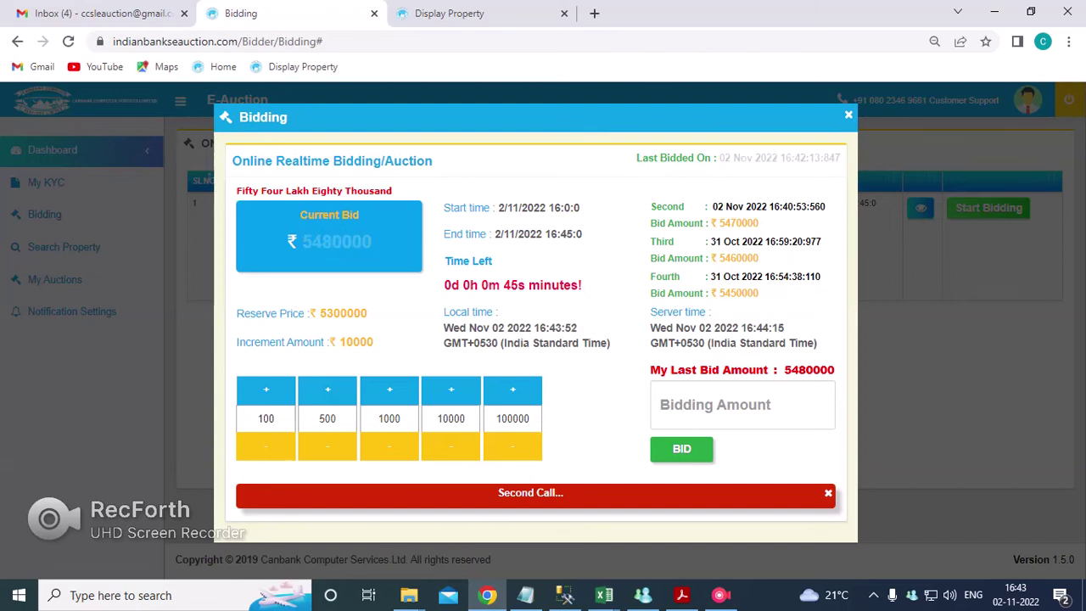
Raise the bidding amount by one 10000 increment to 5490000, submit the bid and acknowledge the submission.
{"action": "left_click_drag", "start_coordinate": [799, 370], "coordinate": [813, 370]}
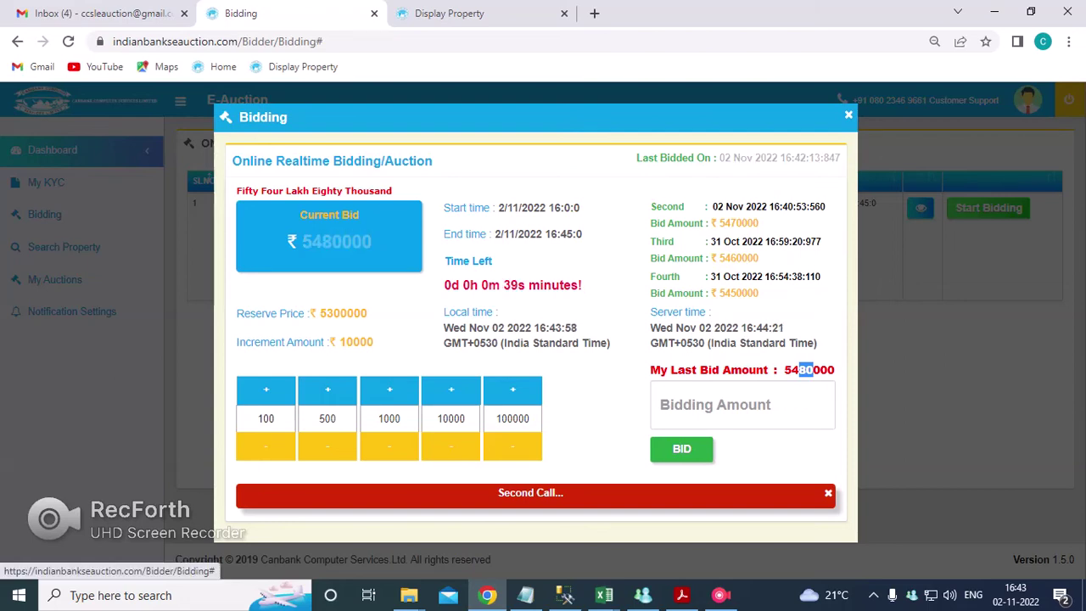
{"action": "left_click", "coordinate": [451, 390]}
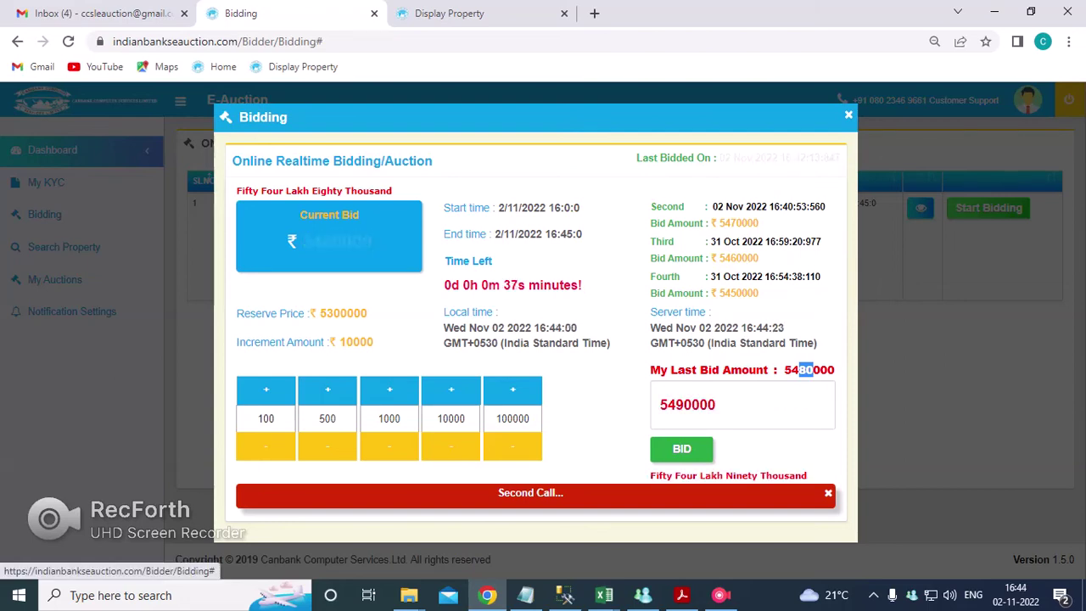
{"action": "left_click_drag", "start_coordinate": [717, 405], "coordinate": [692, 406]}
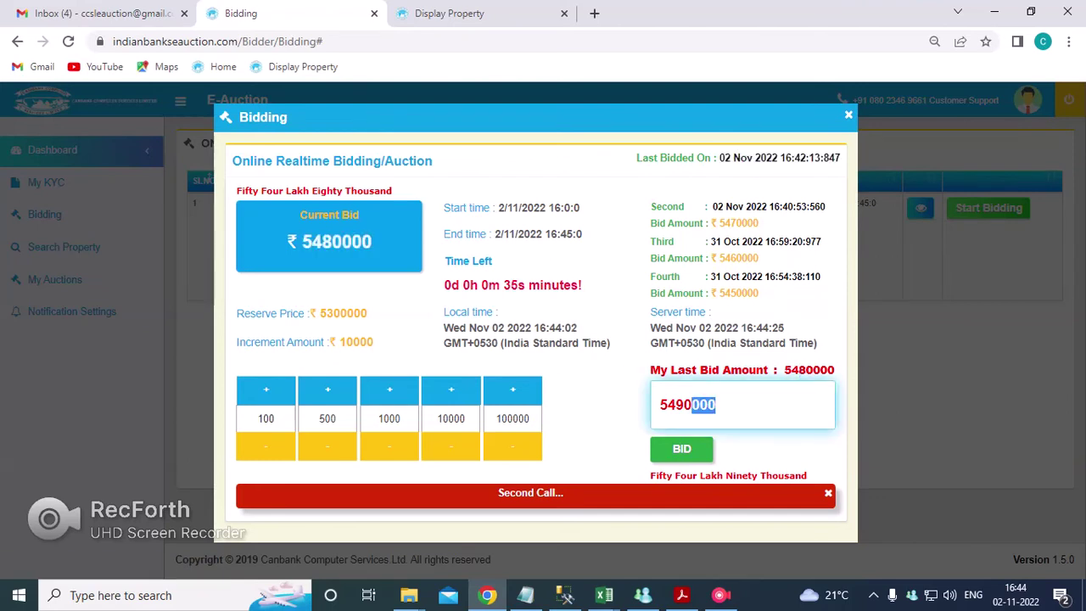
{"action": "left_click", "coordinate": [682, 449]}
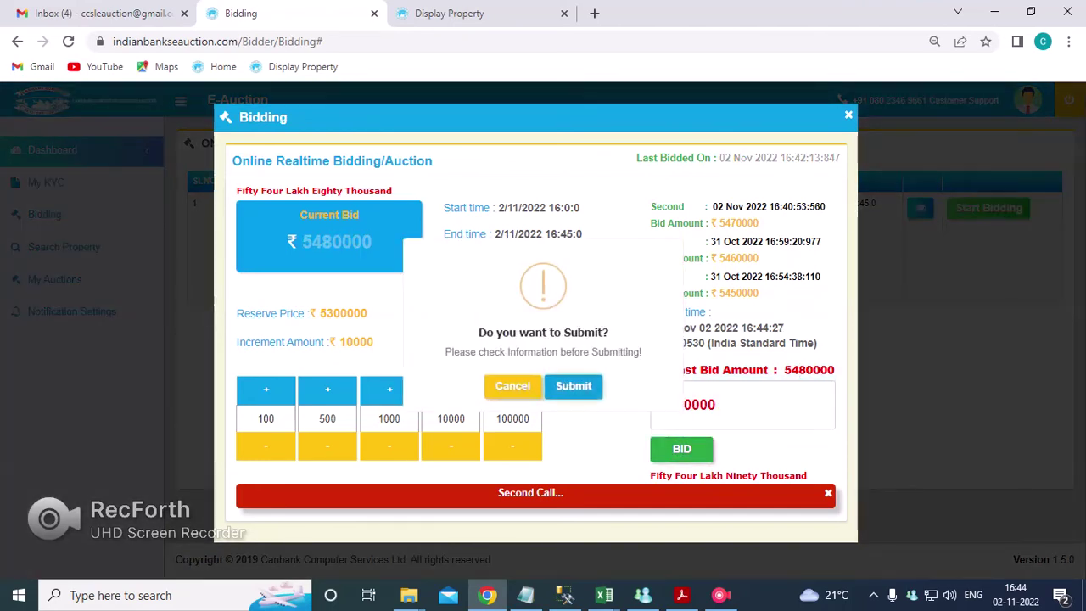
{"action": "left_click", "coordinate": [573, 386]}
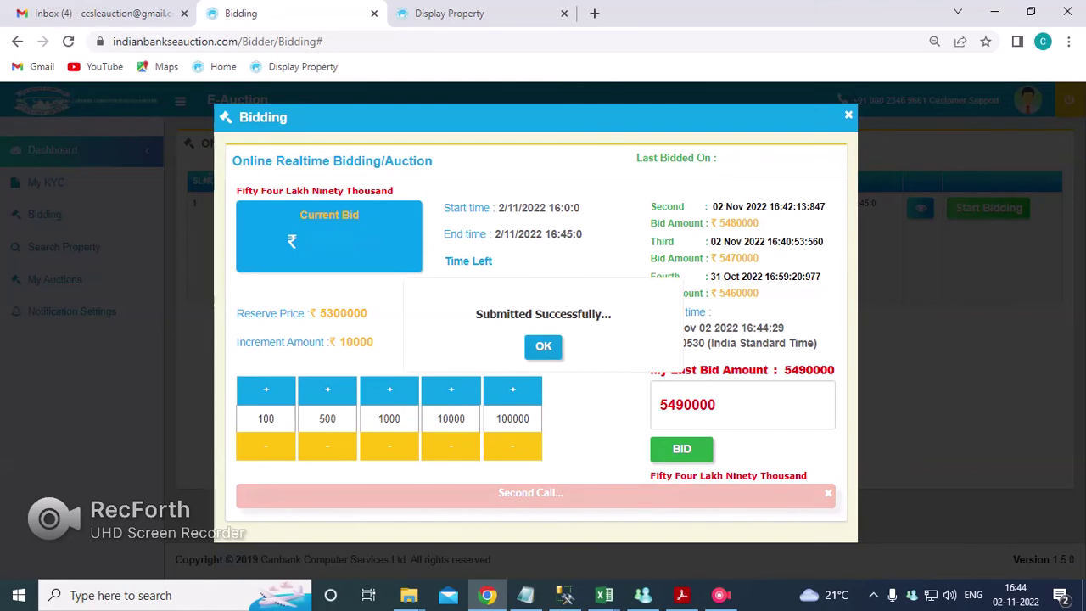
{"action": "key", "text": "Return"}
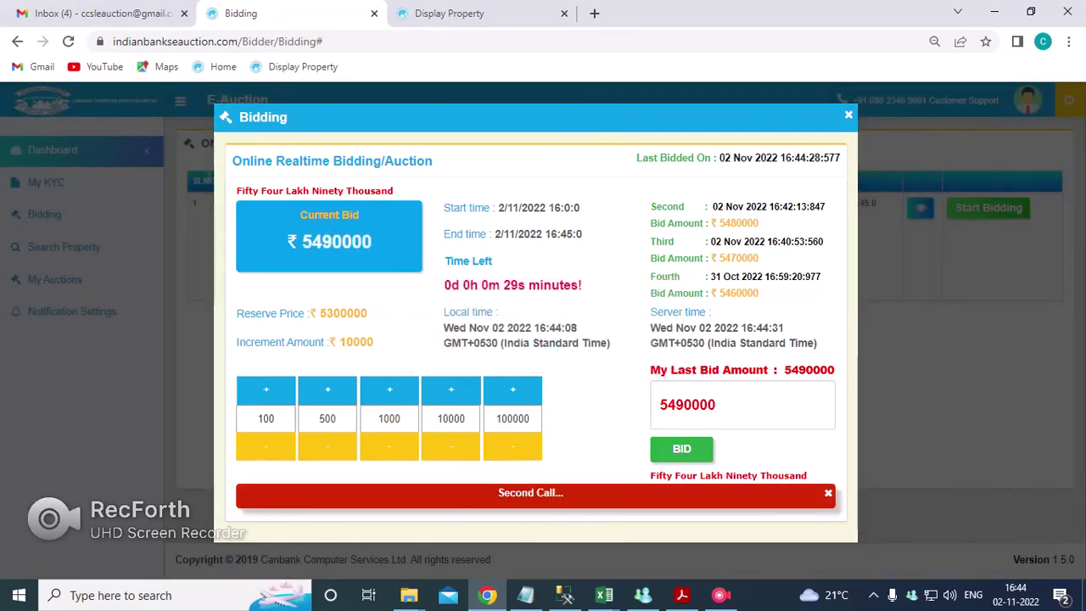
Refresh the Bidding page and start bidding on the listed property again.
{"action": "left_click_drag", "start_coordinate": [713, 405], "coordinate": [613, 395]}
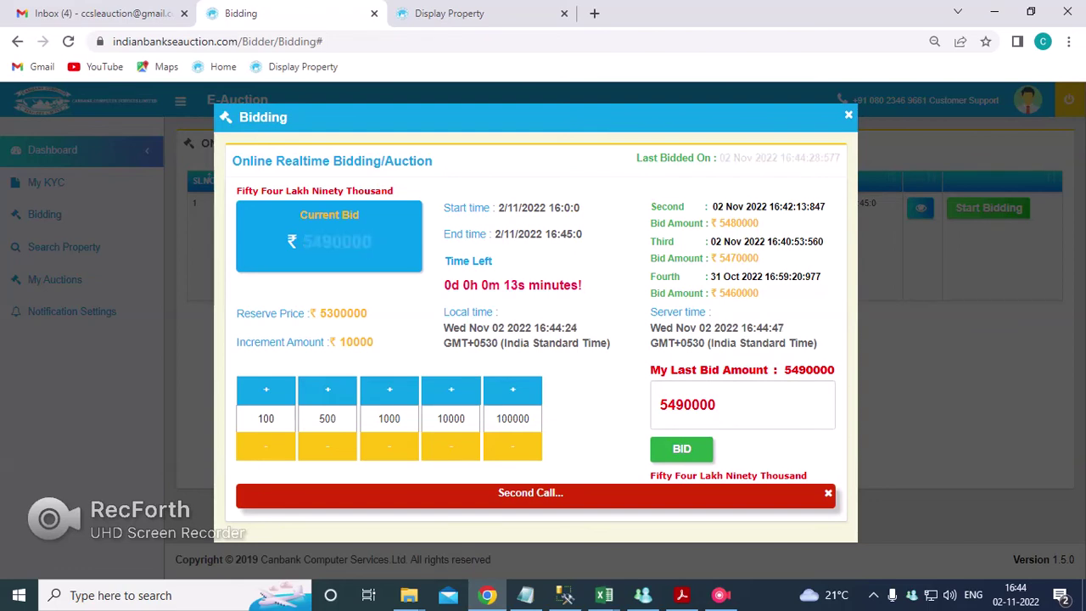
{"action": "key", "text": "F5"}
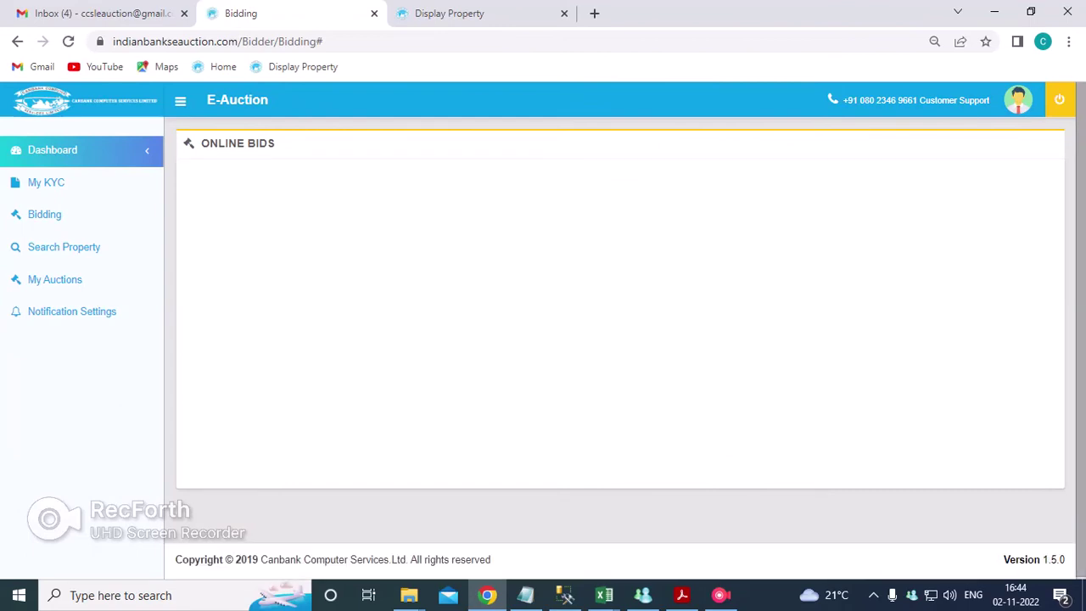
{"action": "left_click", "coordinate": [980, 208]}
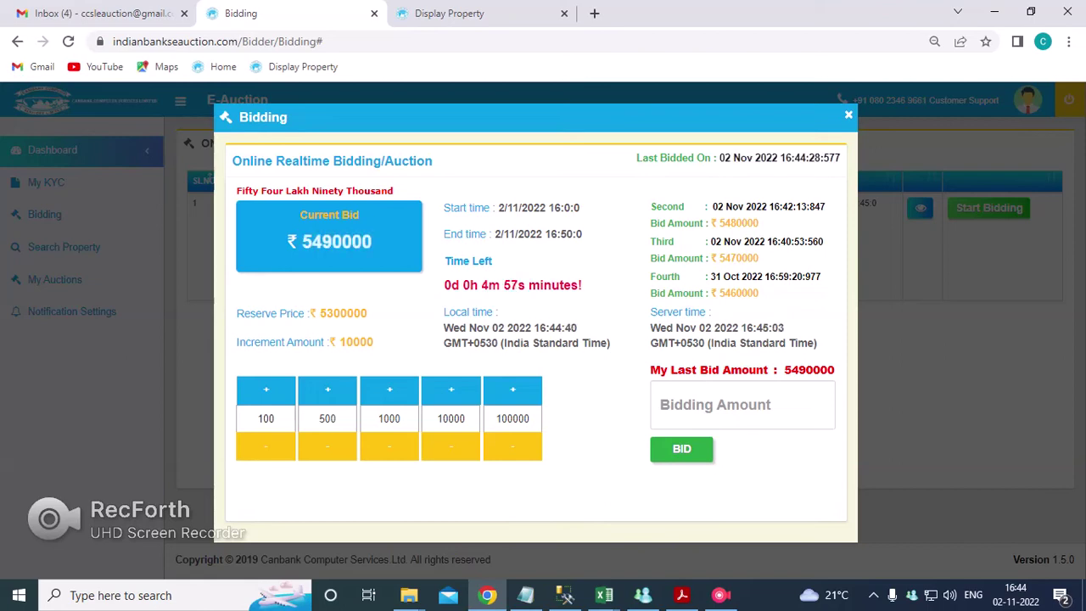
Examine the second, third and fourth bid entries and the remaining auction time.
{"action": "left_click_drag", "start_coordinate": [652, 207], "coordinate": [723, 259]}
{"action": "left_click_drag", "start_coordinate": [652, 277], "coordinate": [820, 278]}
{"action": "left_click", "coordinate": [820, 278]}
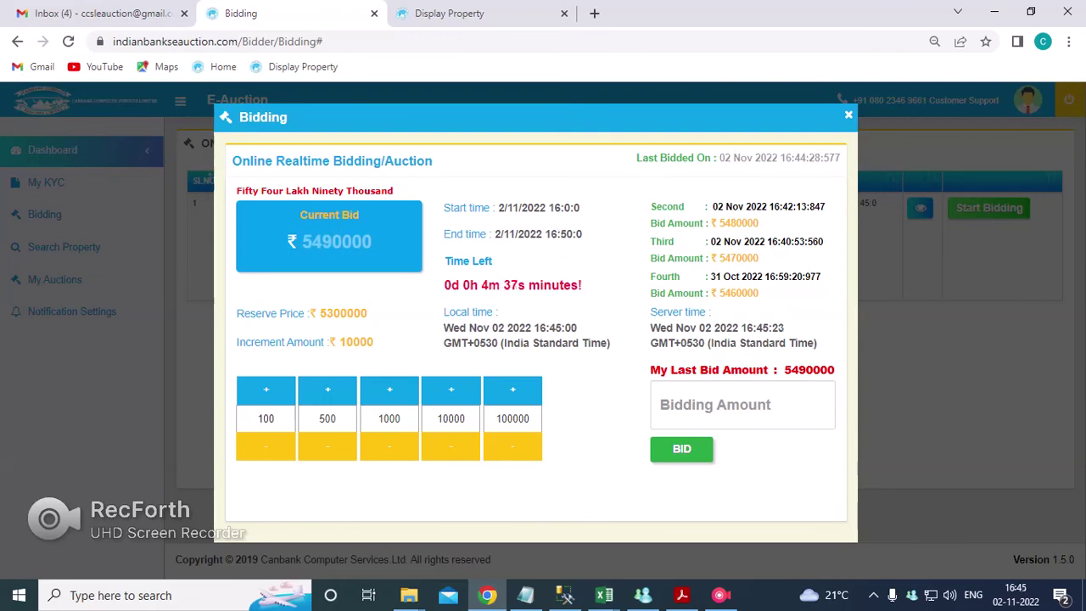
{"action": "left_click_drag", "start_coordinate": [445, 286], "coordinate": [583, 286]}
Raise the bidding amount by one 10000 increment to 5500000 and clear it without submitting.
{"action": "left_click", "coordinate": [451, 390]}
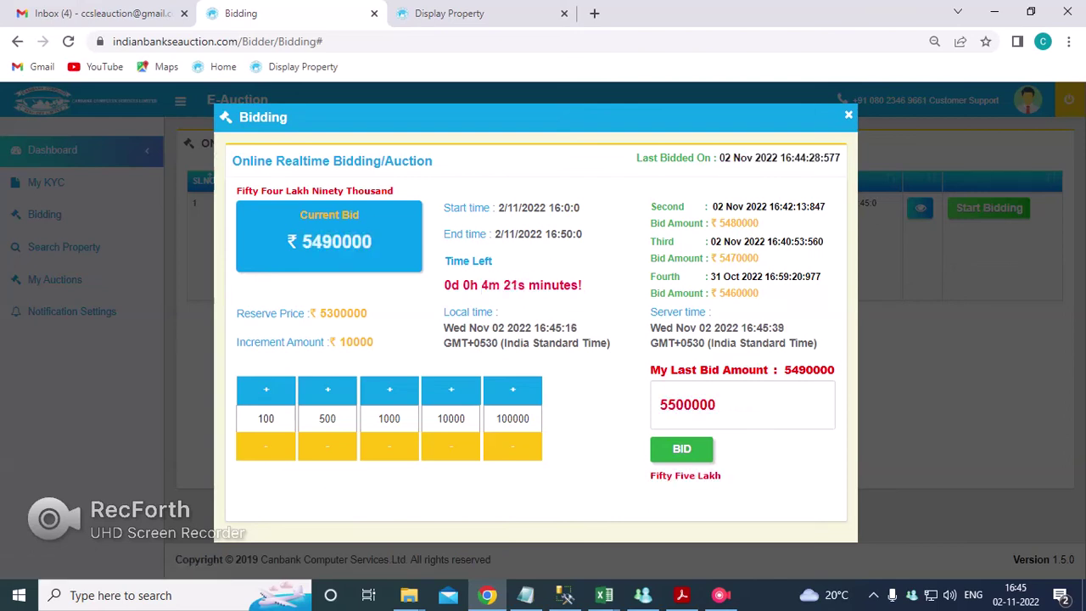
{"action": "left_click_drag", "start_coordinate": [691, 405], "coordinate": [718, 404]}
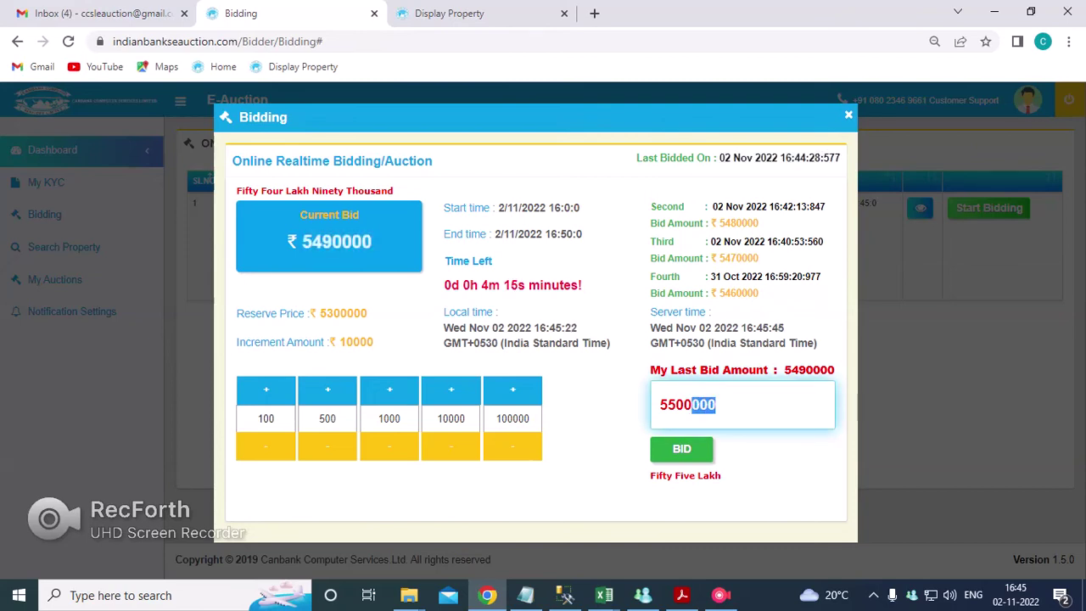
{"action": "left_click", "coordinate": [763, 463]}
{"action": "double_click", "coordinate": [566, 234]}
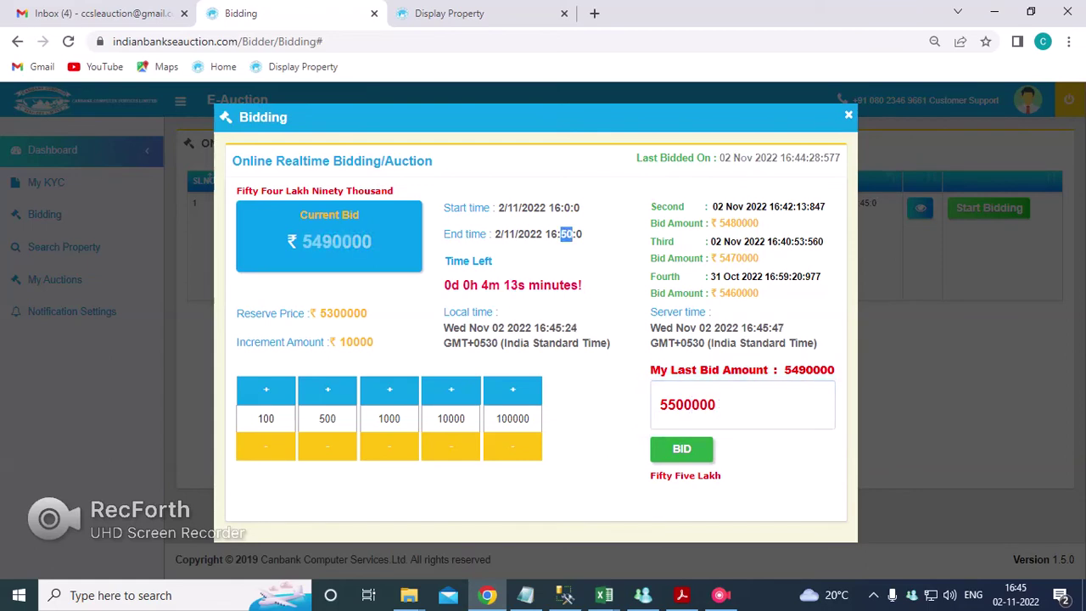
{"action": "double_click", "coordinate": [689, 405]}
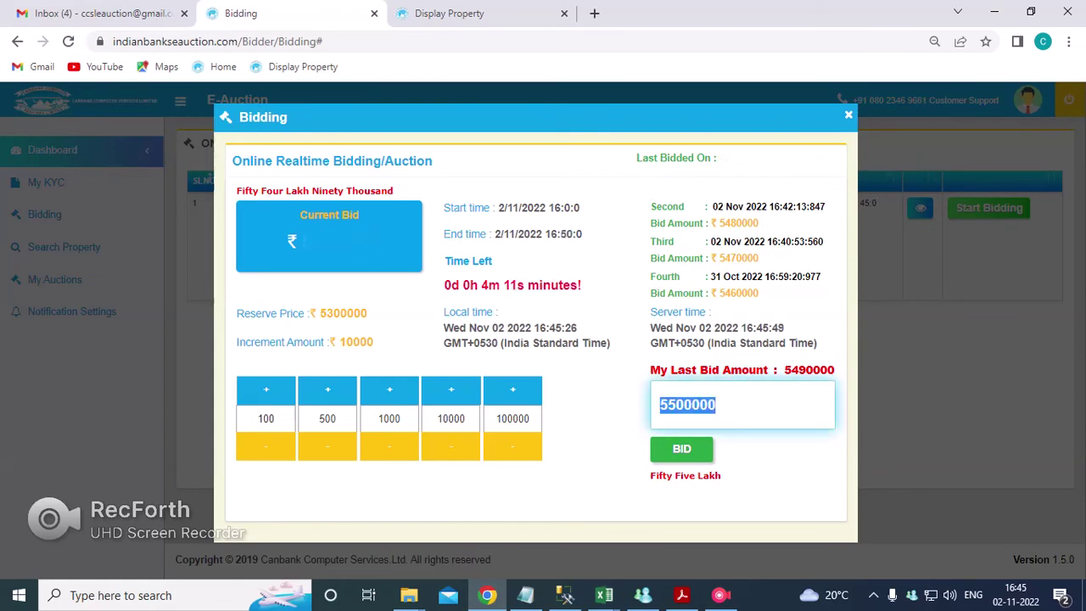
{"action": "key", "text": "BackSpace"}
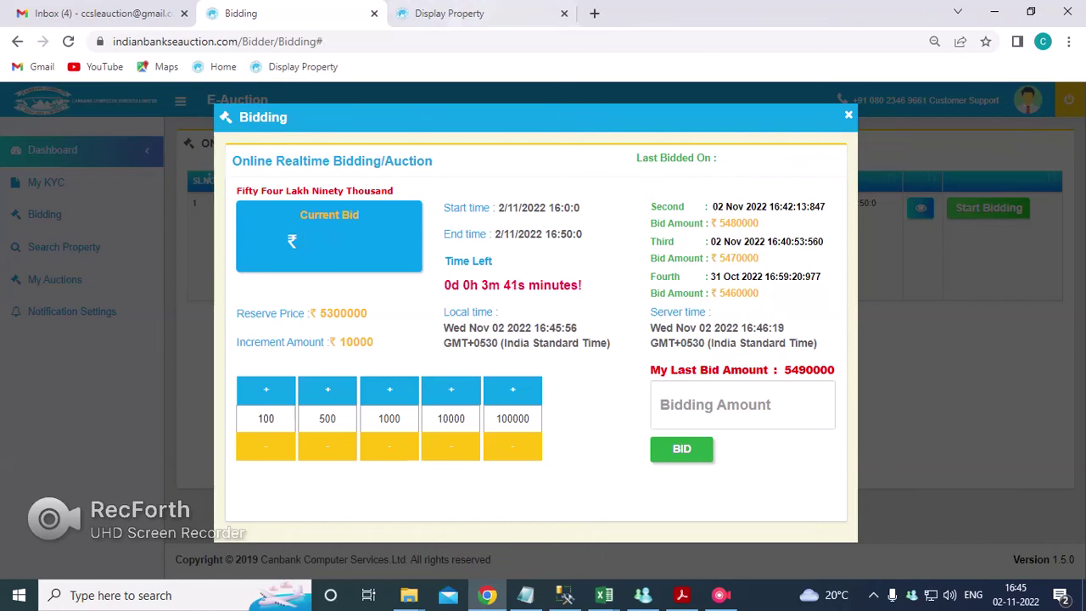
Review the auction's reserve price, increment amount and current bid, leaving the bidding amount empty.
{"action": "left_click", "coordinate": [482, 13]}
{"action": "left_click", "coordinate": [292, 13]}
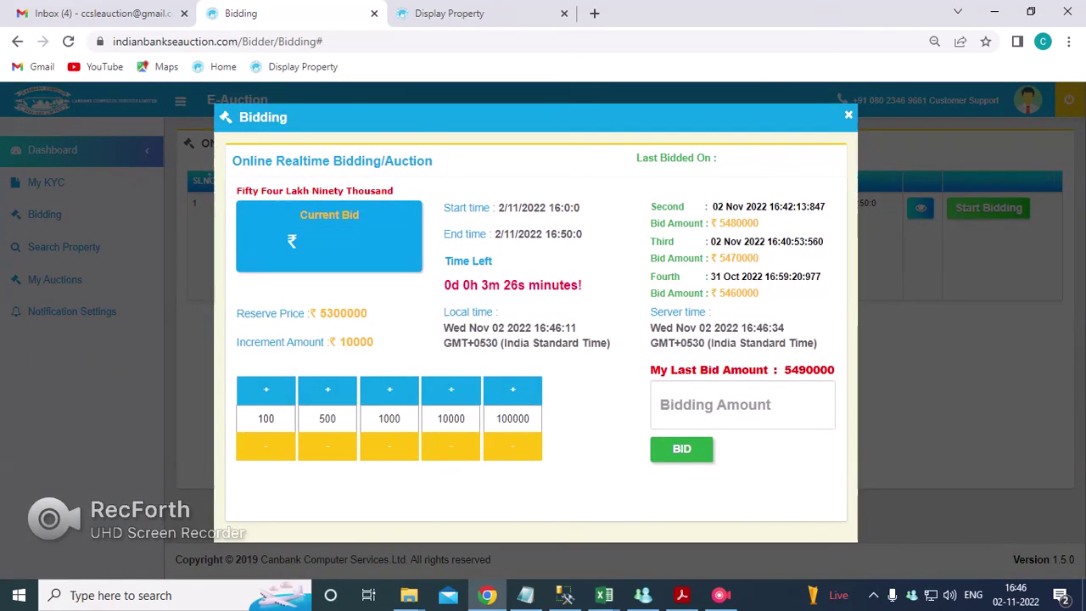
{"action": "left_click_drag", "start_coordinate": [333, 313], "coordinate": [374, 343]}
{"action": "left_click_drag", "start_coordinate": [312, 243], "coordinate": [351, 242]}
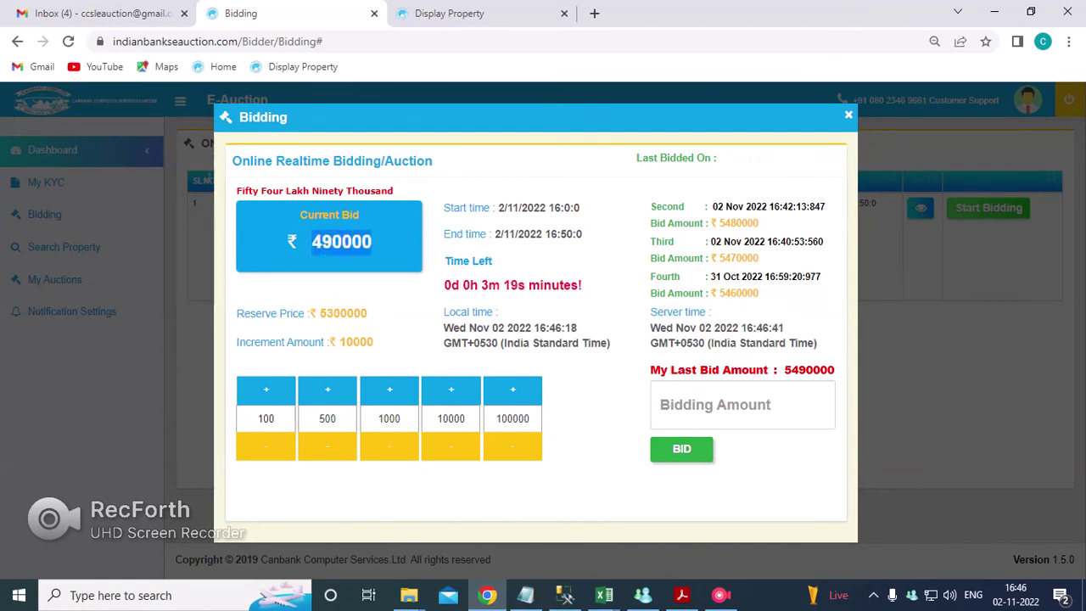
{"action": "left_click", "coordinate": [742, 405]}
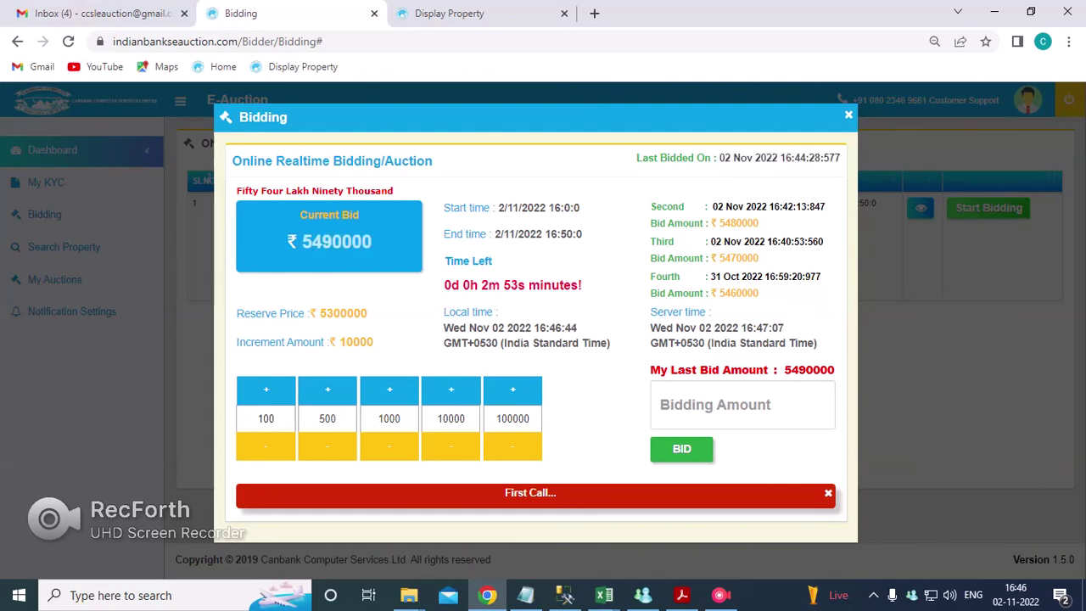
Leave the bidding window for the online bids list and start bidding on the listed property again.
{"action": "left_click", "coordinate": [742, 405]}
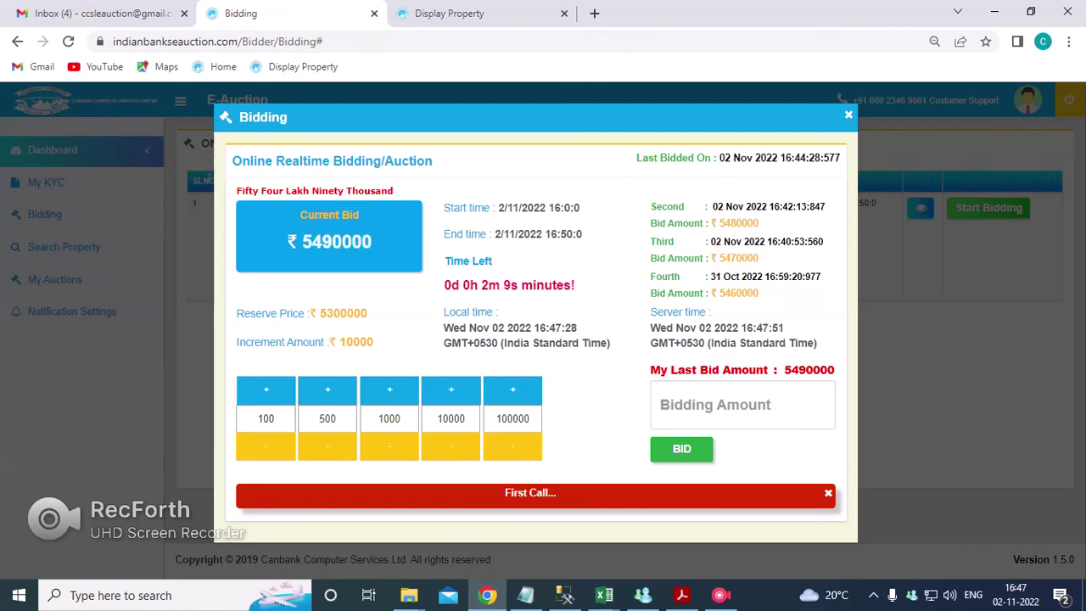
{"action": "left_click", "coordinate": [207, 174]}
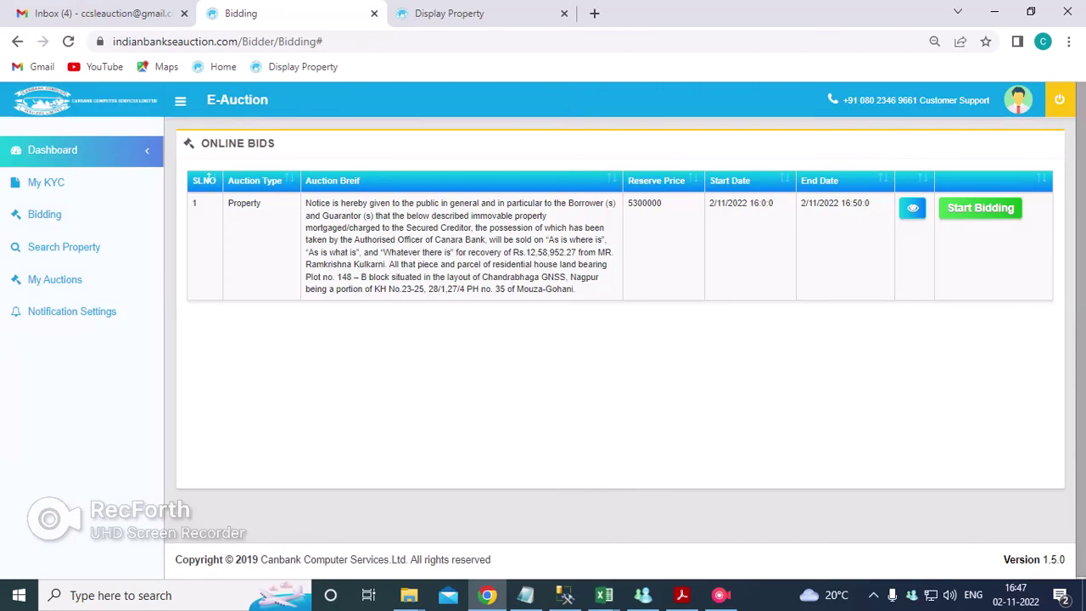
{"action": "left_click", "coordinate": [980, 208]}
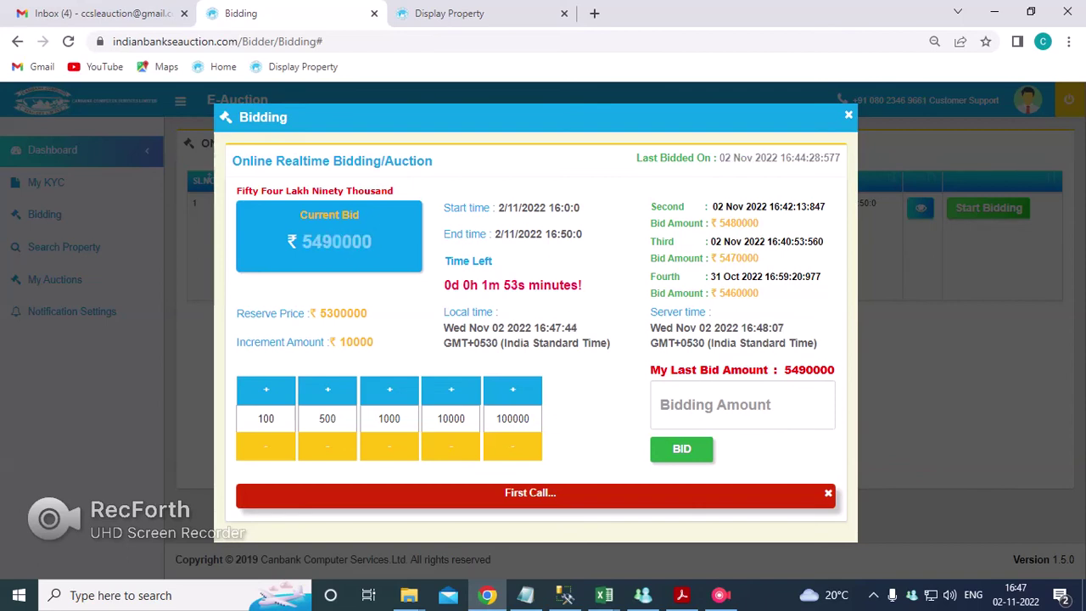
Examine the last bid time, own last bid, current bid, reserve price and time left until the auction closes, without bidding.
{"action": "left_click_drag", "start_coordinate": [785, 159], "coordinate": [816, 159]}
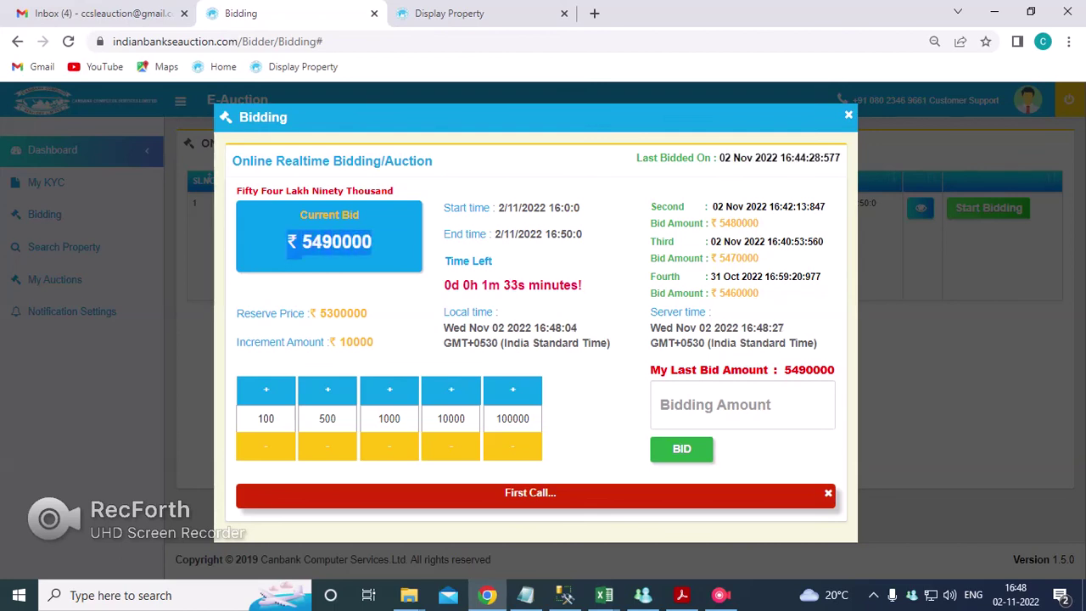
{"action": "left_click_drag", "start_coordinate": [785, 369], "coordinate": [835, 370]}
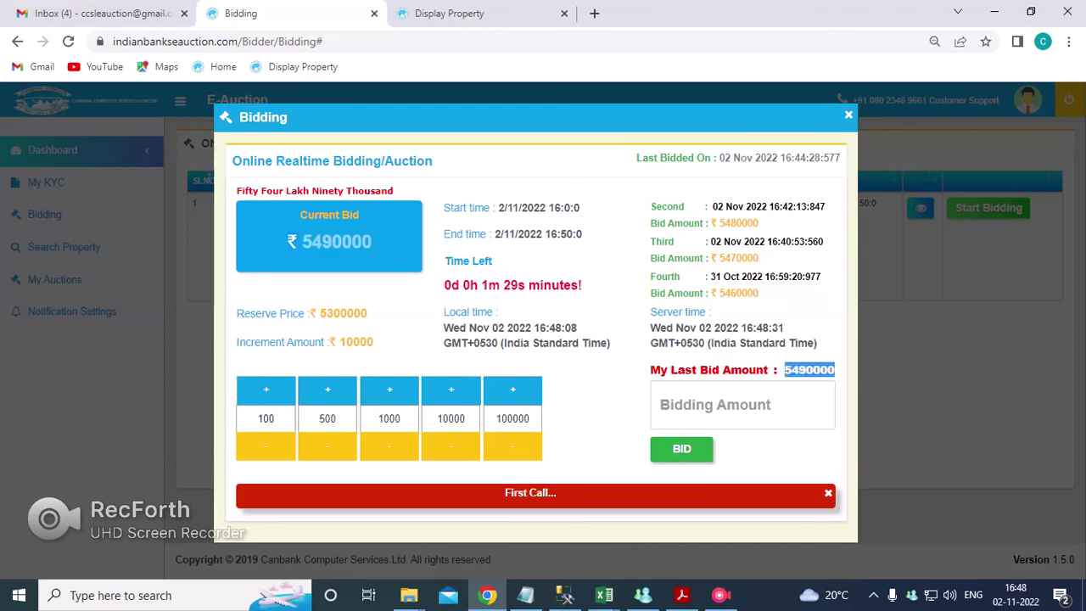
{"action": "left_click_drag", "start_coordinate": [302, 242], "coordinate": [371, 242]}
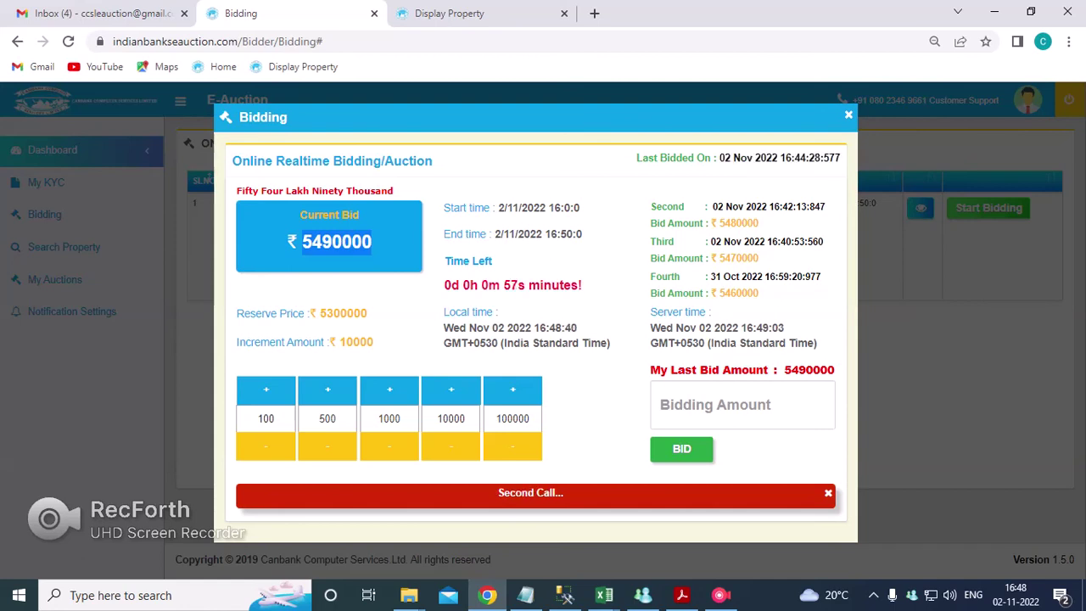
{"action": "left_click_drag", "start_coordinate": [501, 286], "coordinate": [582, 286]}
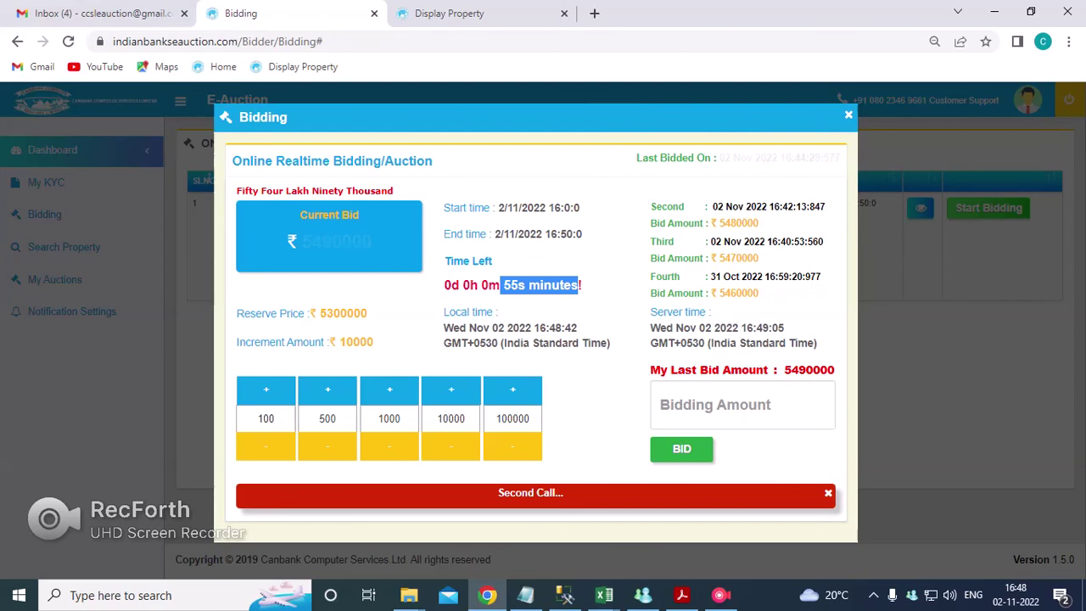
{"action": "left_click", "coordinate": [742, 405]}
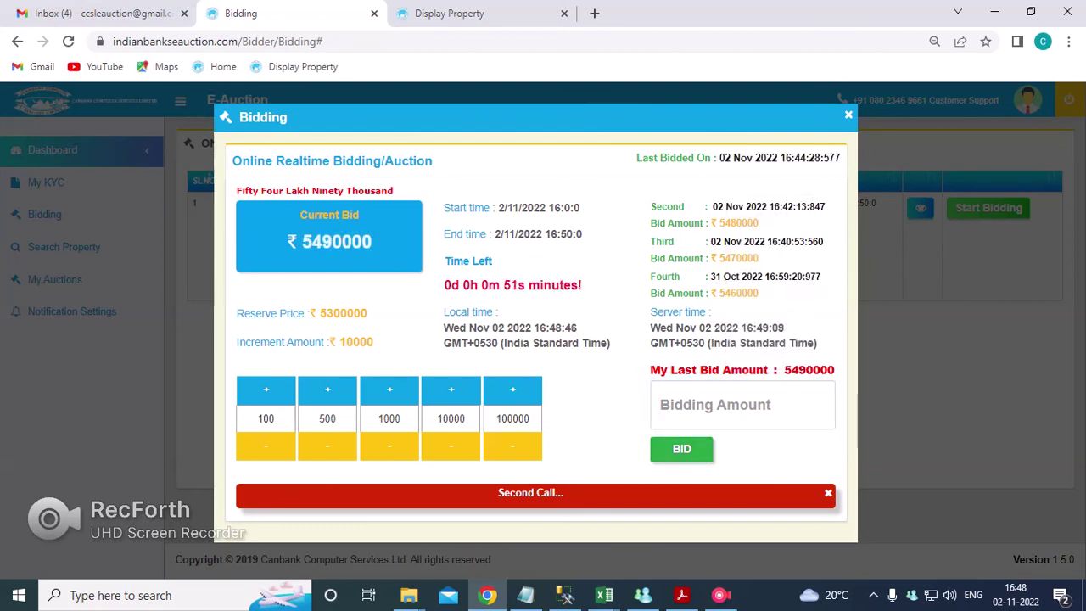
{"action": "left_click", "coordinate": [742, 404]}
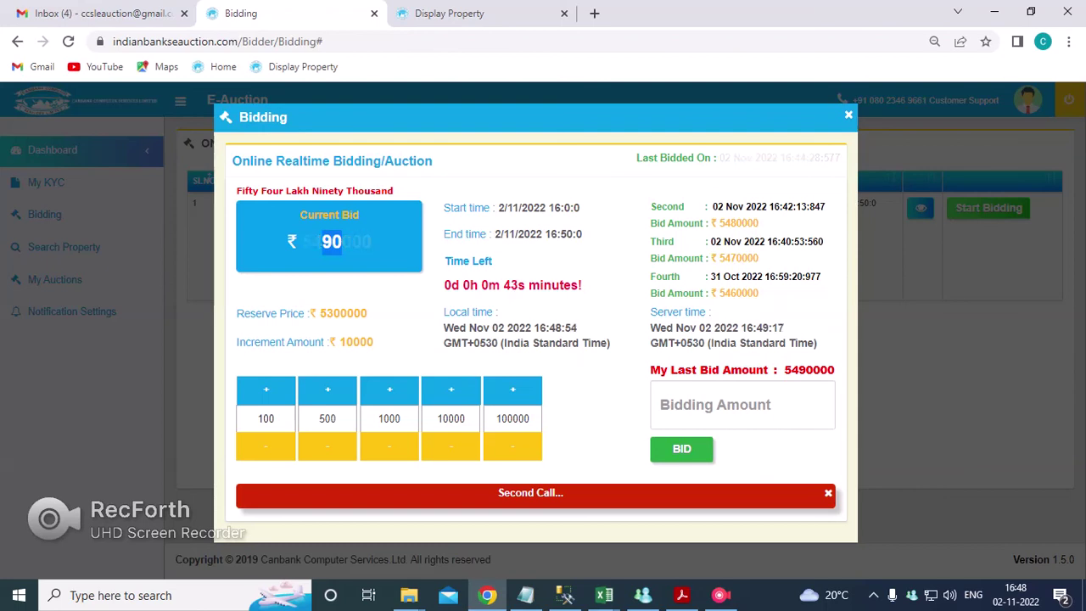
{"action": "left_click_drag", "start_coordinate": [302, 242], "coordinate": [362, 242]}
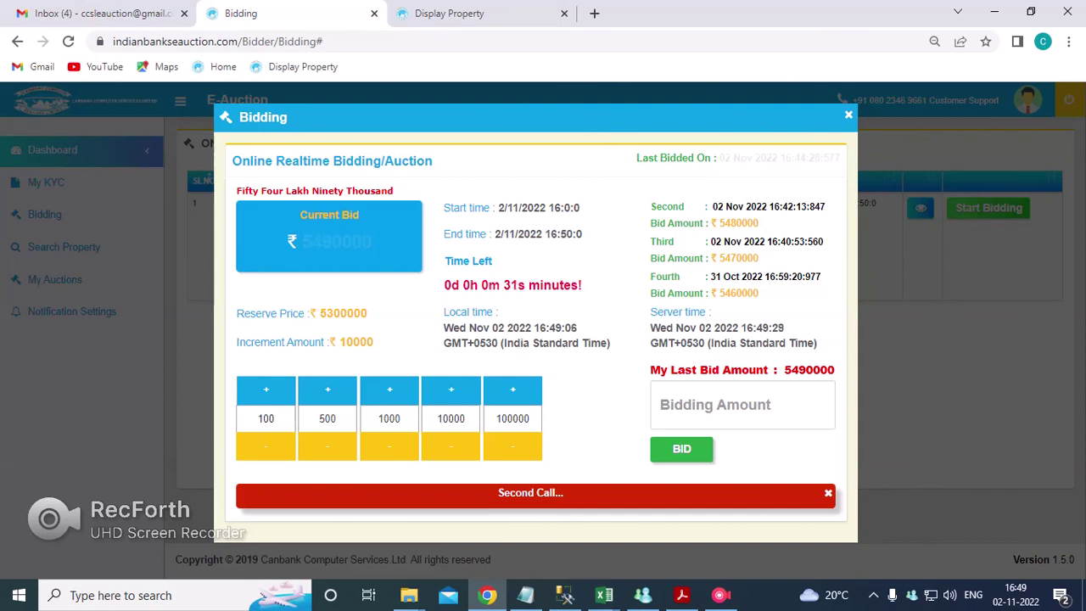
{"action": "left_click_drag", "start_coordinate": [550, 234], "coordinate": [576, 234]}
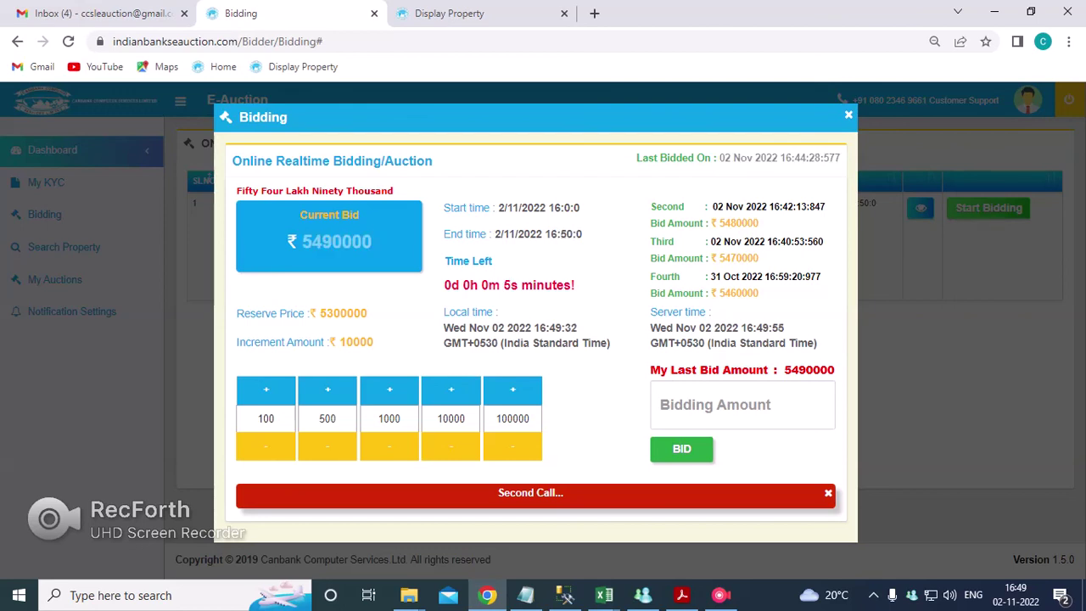
{"action": "left_click", "coordinate": [743, 404]}
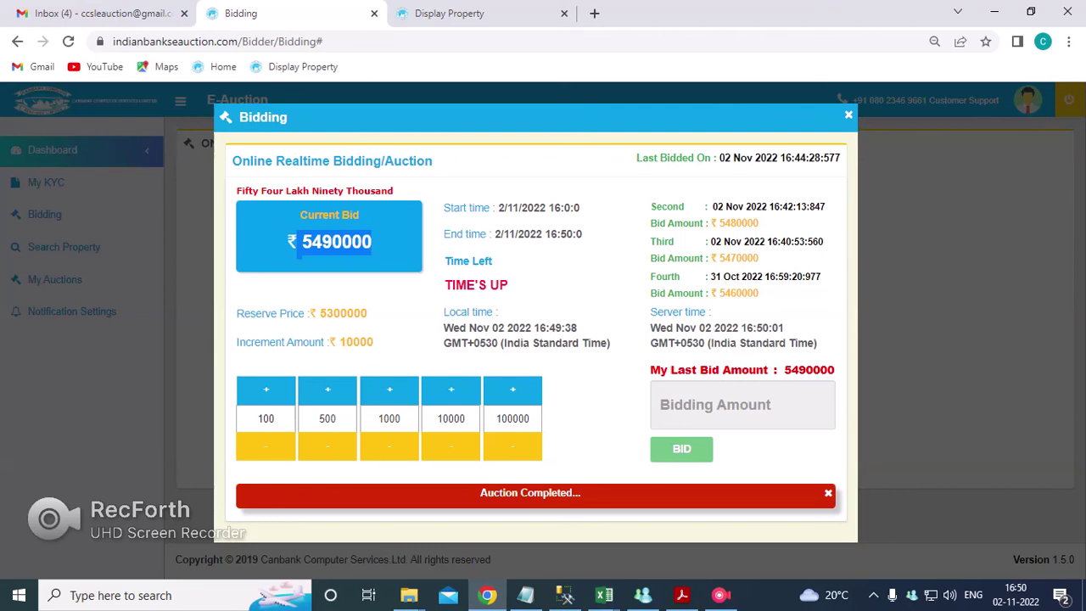
{"action": "left_click_drag", "start_coordinate": [368, 314], "coordinate": [347, 314]}
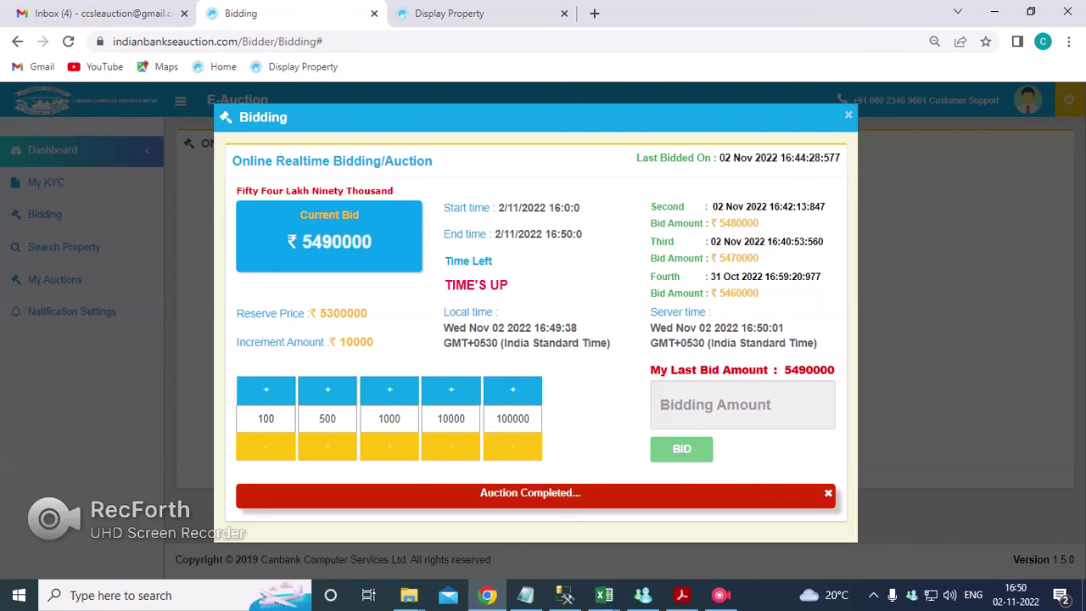
{"action": "left_click_drag", "start_coordinate": [509, 285], "coordinate": [444, 285]}
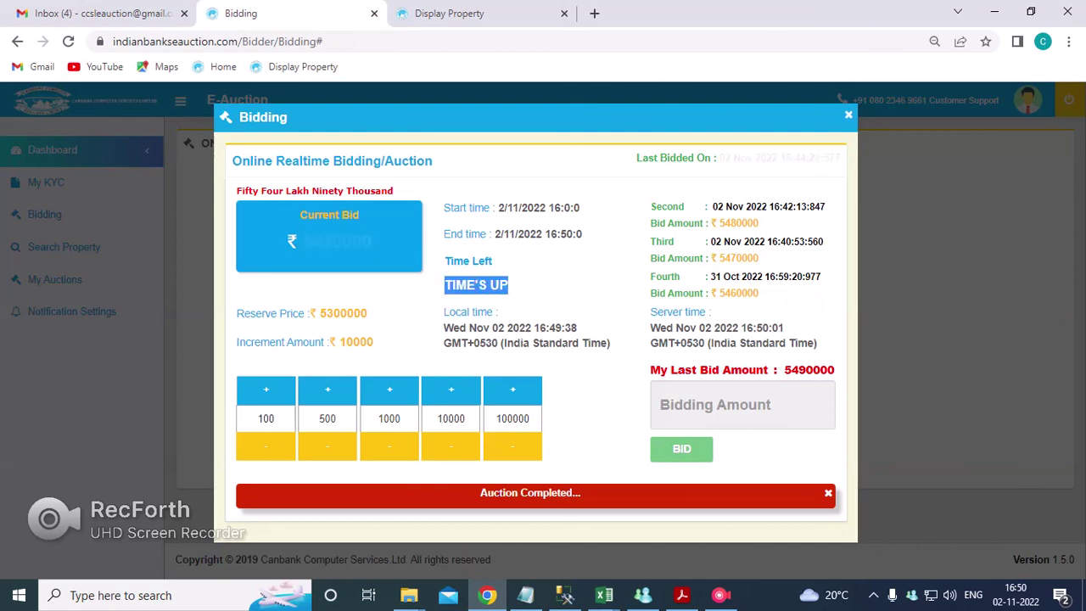
Close the completed auction's bidding window and reload the Bidding page to check the online bids list.
{"action": "left_click", "coordinate": [849, 114]}
{"action": "mouse_move", "coordinate": [1018, 100]}
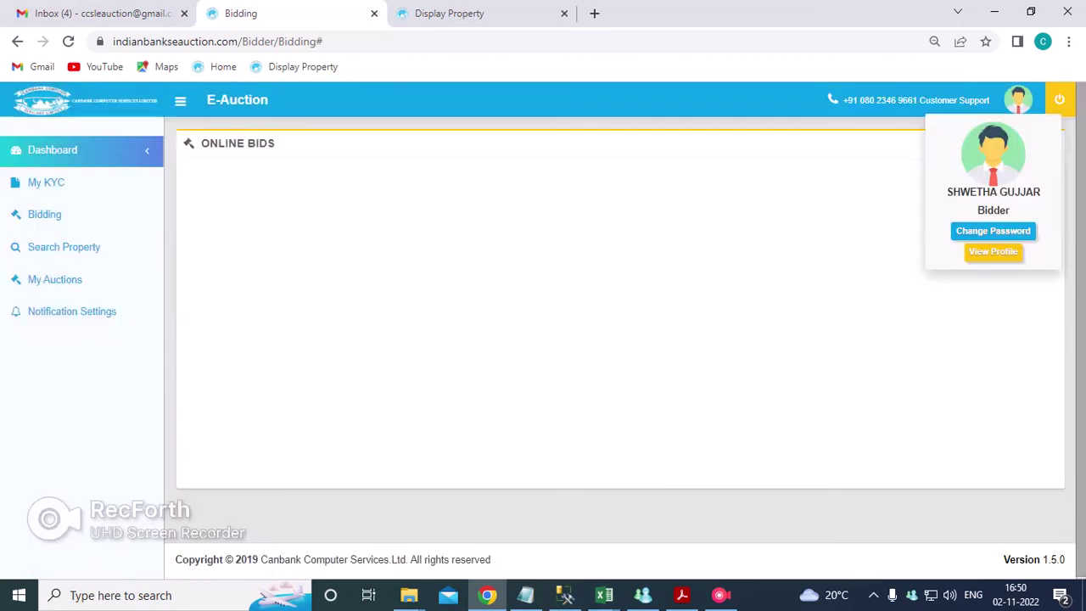
{"action": "left_click", "coordinate": [45, 213]}
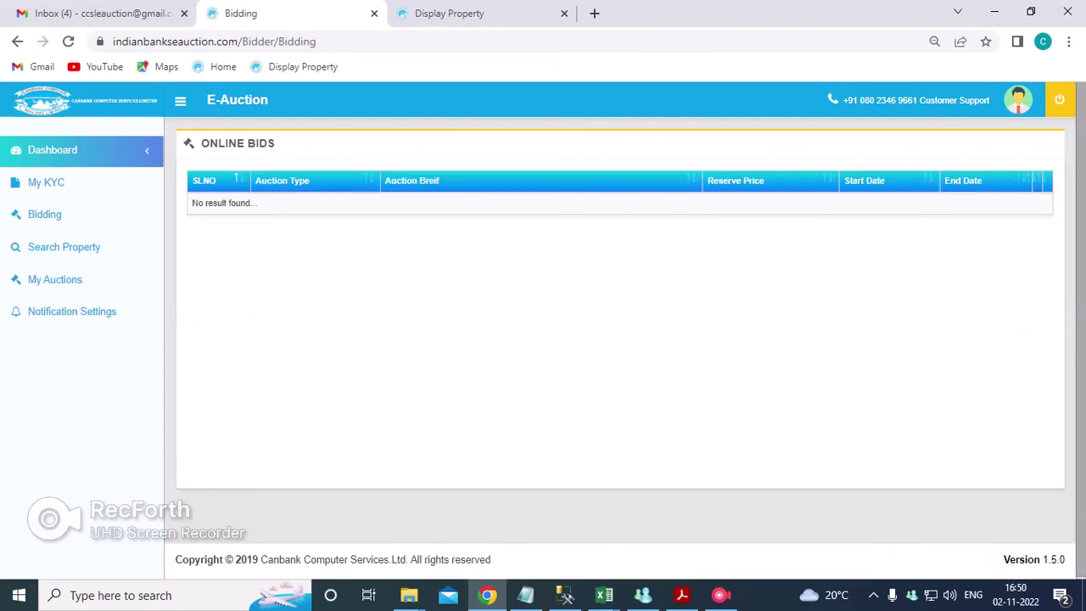
Log out of the bidder account to return to the e-auction portal's home page.
{"action": "left_click", "coordinate": [1018, 99]}
{"action": "left_click", "coordinate": [994, 249]}
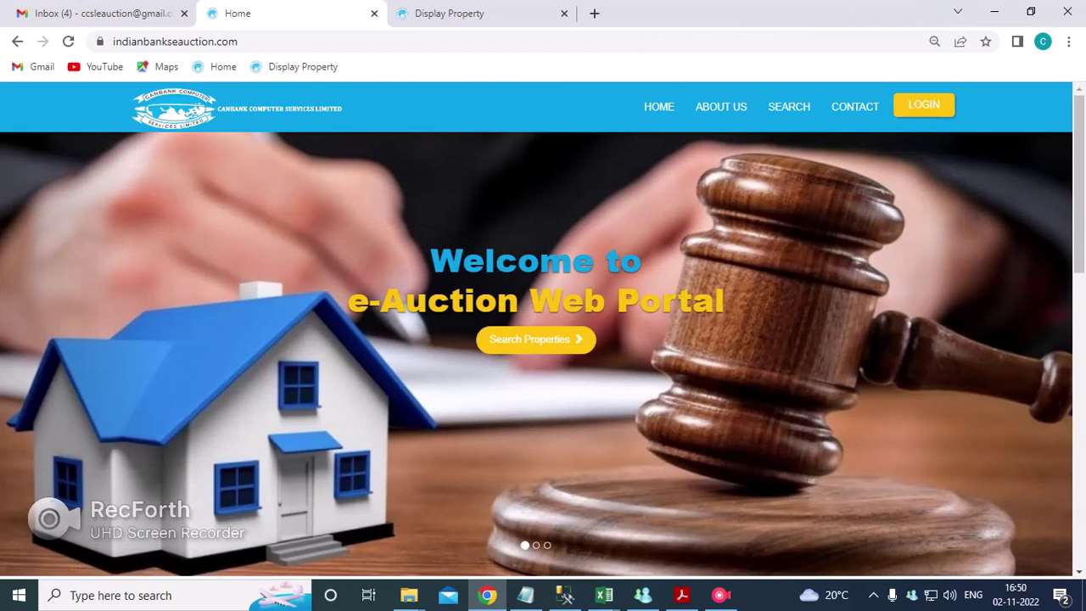
{"action": "scroll", "coordinate": [543, 331], "scroll_direction": "down", "scroll_amount": 5}
{"action": "scroll", "coordinate": [542, 331], "scroll_direction": "up", "scroll_amount": 5}
{"action": "left_click", "coordinate": [84, 14]}
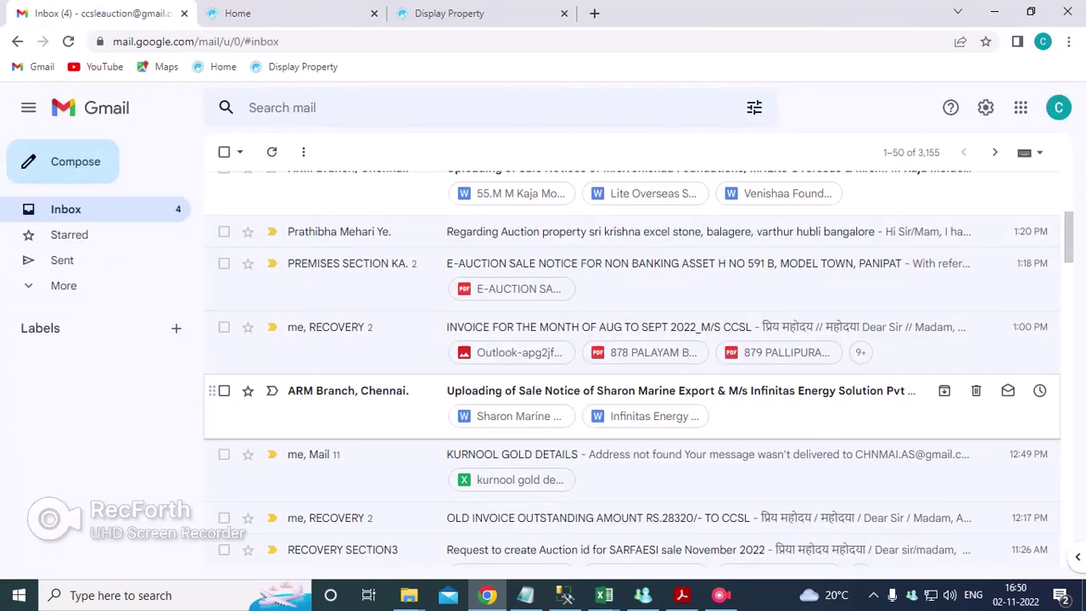
{"action": "scroll", "coordinate": [543, 394], "scroll_direction": "up", "scroll_amount": 4}
{"action": "key", "text": "ctrl+shift+Tab"}
{"action": "key", "text": "ctrl+shift+Tab"}
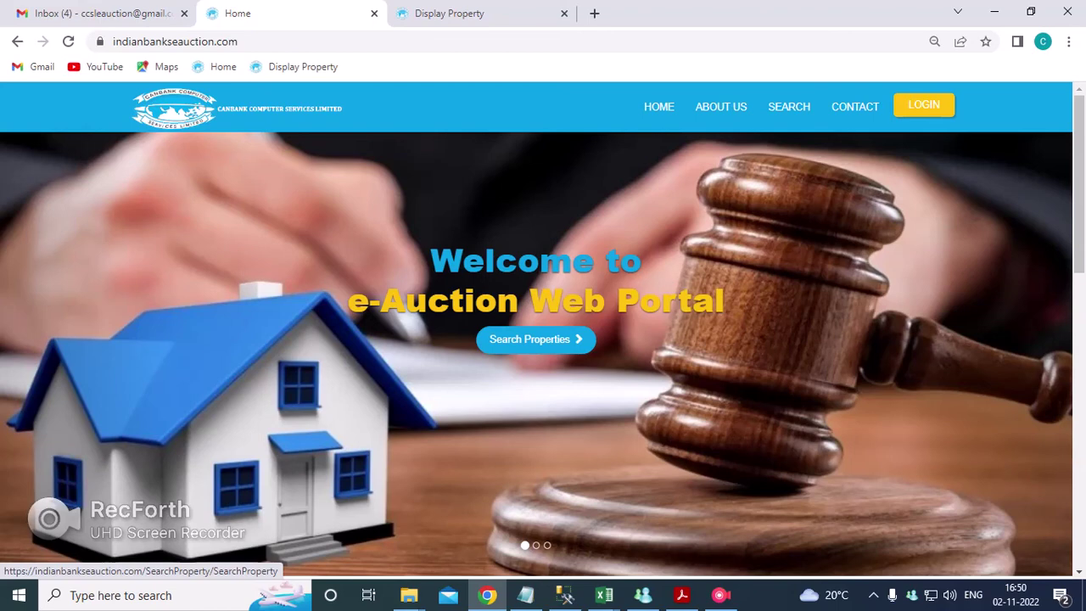
Switch to Adobe Acrobat Reader and review the numbered steps in the "Procedure to bidder login and Instructions" PDF.
{"action": "key", "text": "alt+Tab"}
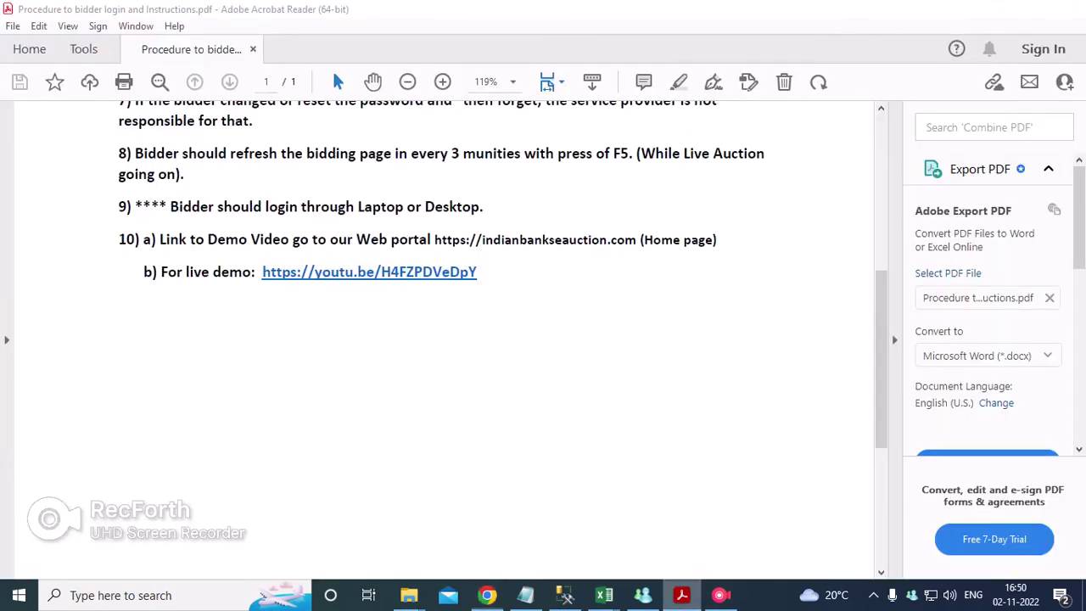
{"action": "key", "text": "alt+Tab"}
{"action": "left_click", "coordinate": [682, 595]}
{"action": "scroll", "coordinate": [449, 339], "scroll_direction": "up", "scroll_amount": 5}
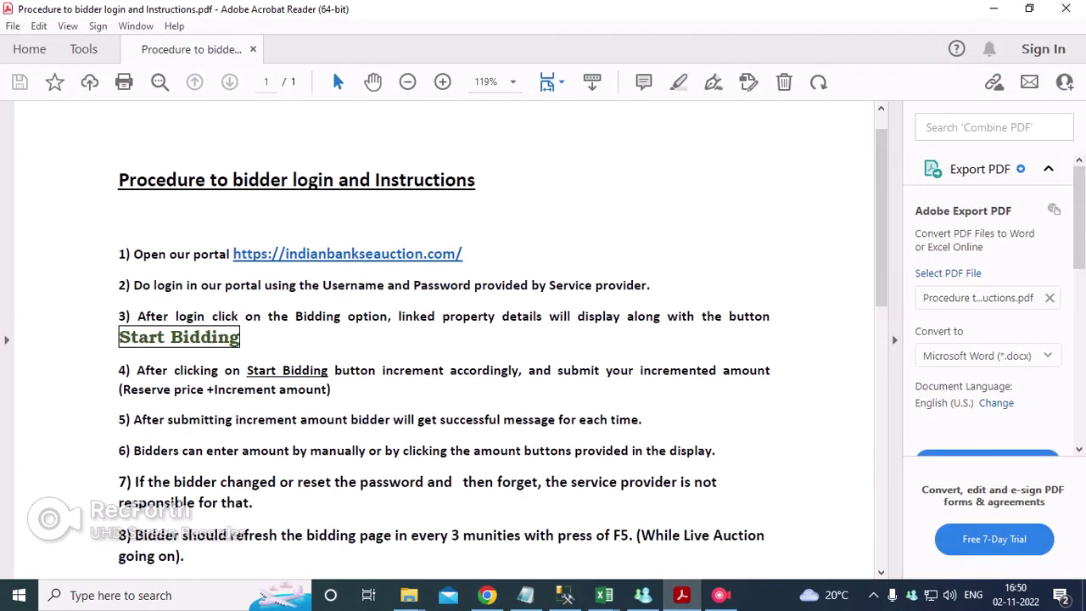
Switch back to Chrome and open the e-auction portal's Contact page to view the service provider's contact details.
{"action": "key", "text": "alt+Tab"}
{"action": "left_click", "coordinate": [720, 595]}
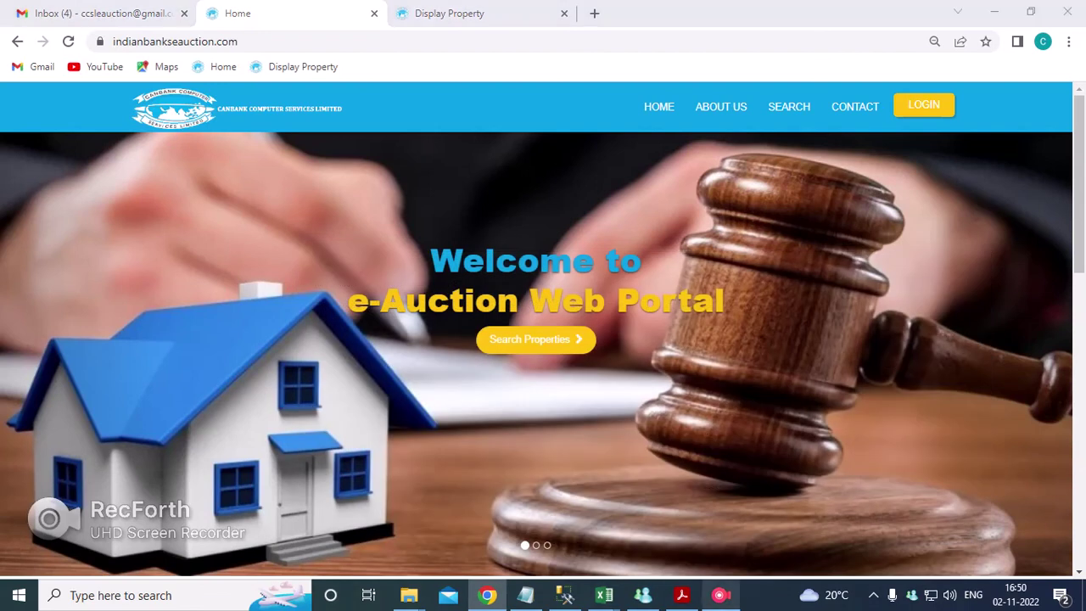
{"action": "left_click", "coordinate": [855, 107]}
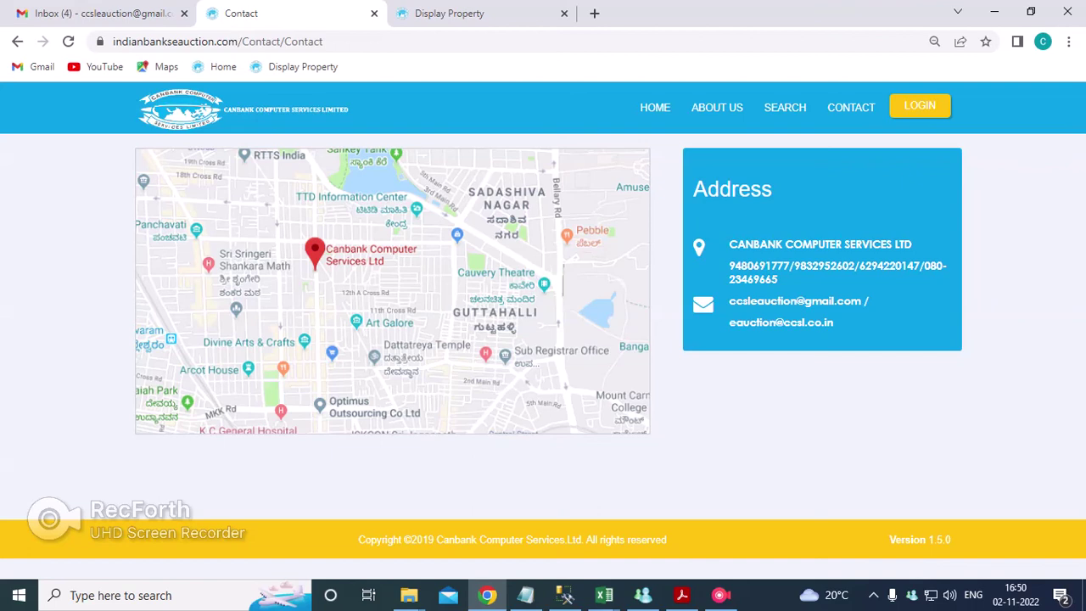
{"action": "left_click", "coordinate": [720, 594]}
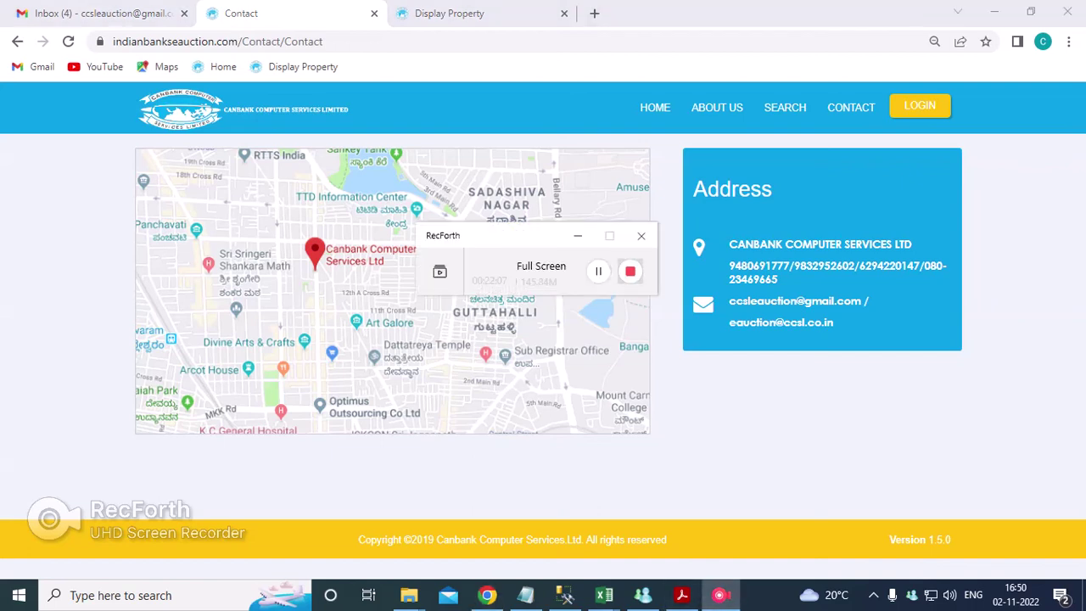